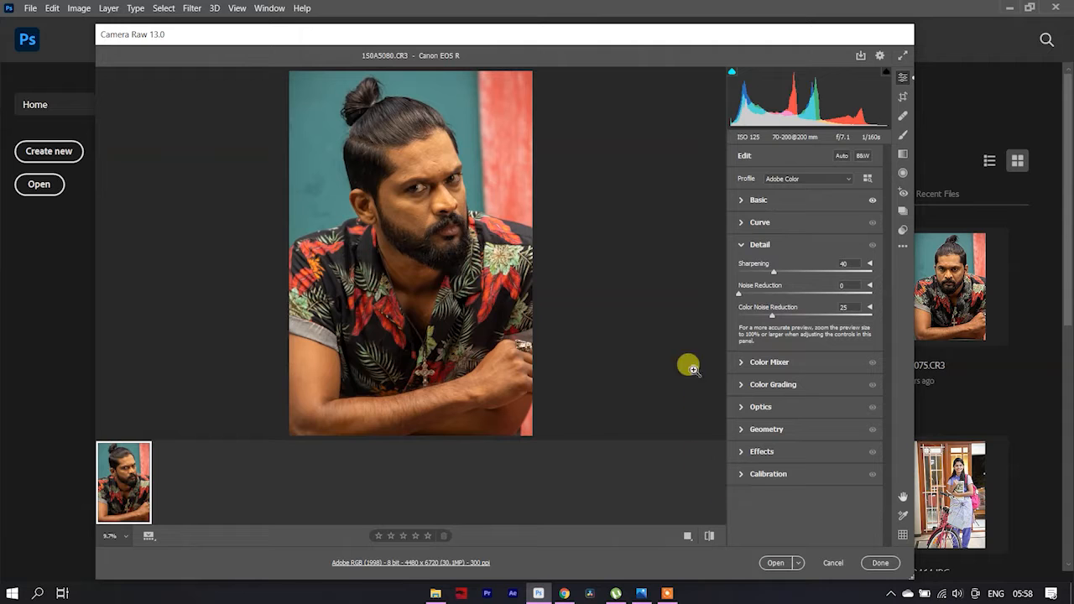
# - Compare the raw portrait in Camera Raw with the finished 1S0A5080.jpg in Photos
pyautogui.moveTo(639, 45); pyautogui.dragTo(642, 38)
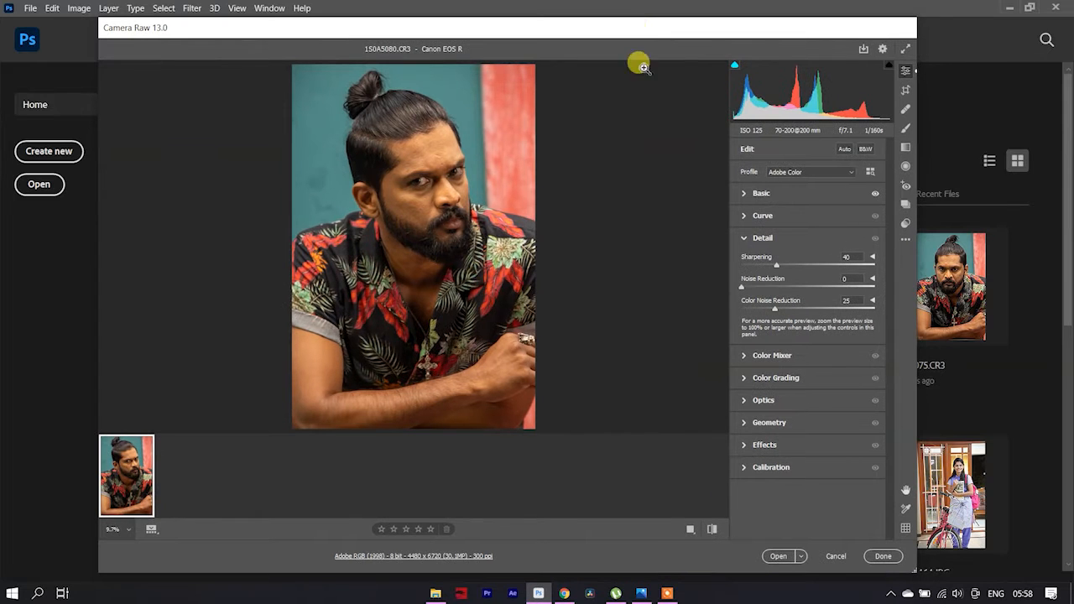
pyautogui.click(639, 593)
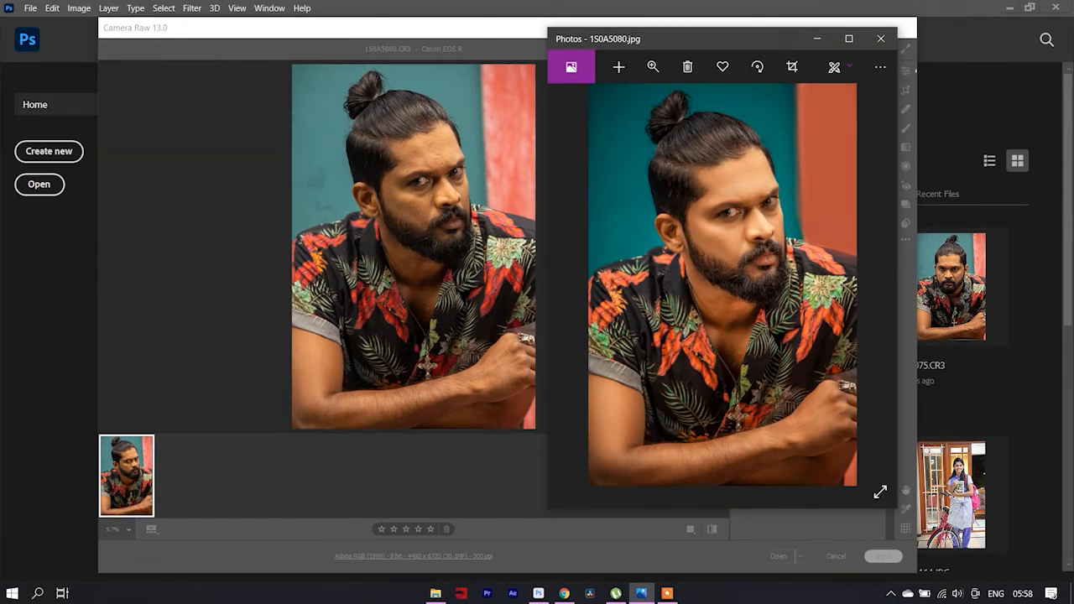
pyautogui.moveTo(766, 41)
pyautogui.mouseDown()
pyautogui.moveTo(781, 50)
pyautogui.moveTo(771, 43)
pyautogui.mouseUp()
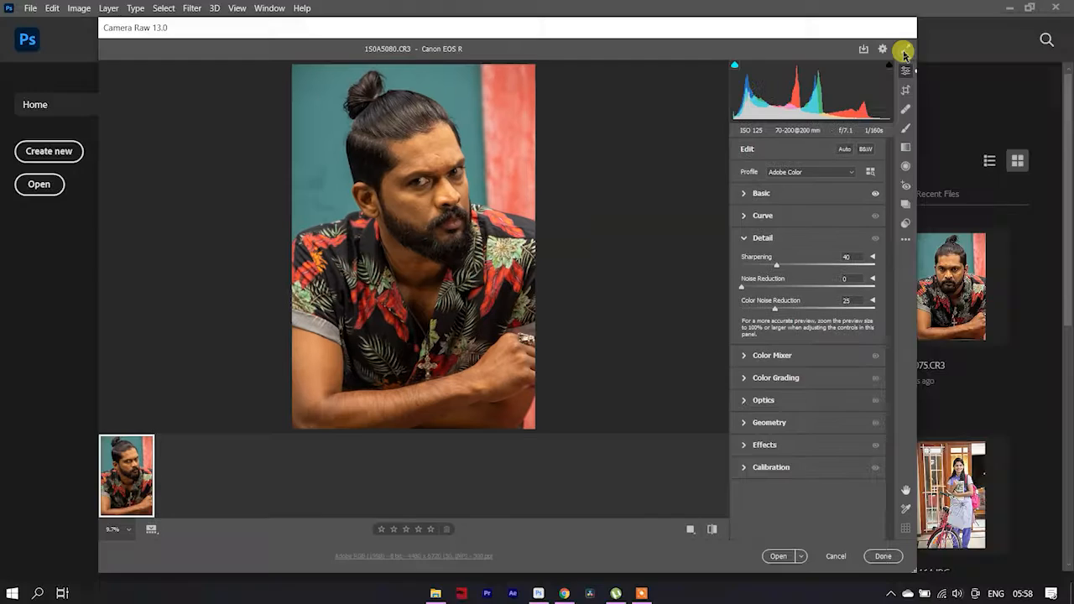
# - Expand Camera Raw to full screen and apply the automatic Basic adjustments to the portrait
pyautogui.click(903, 53)
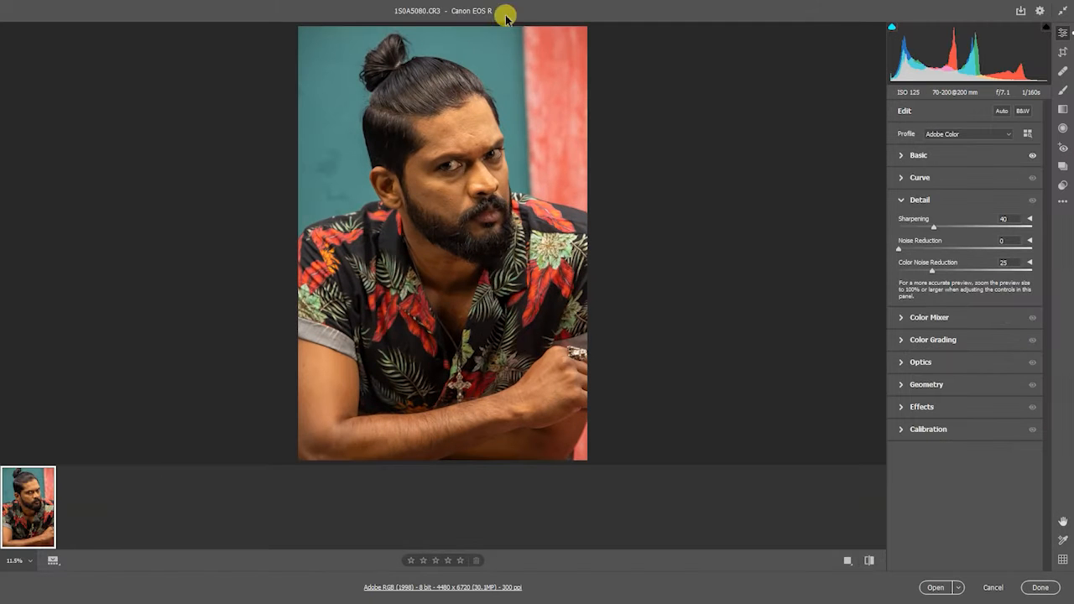
pyautogui.click(482, 96)
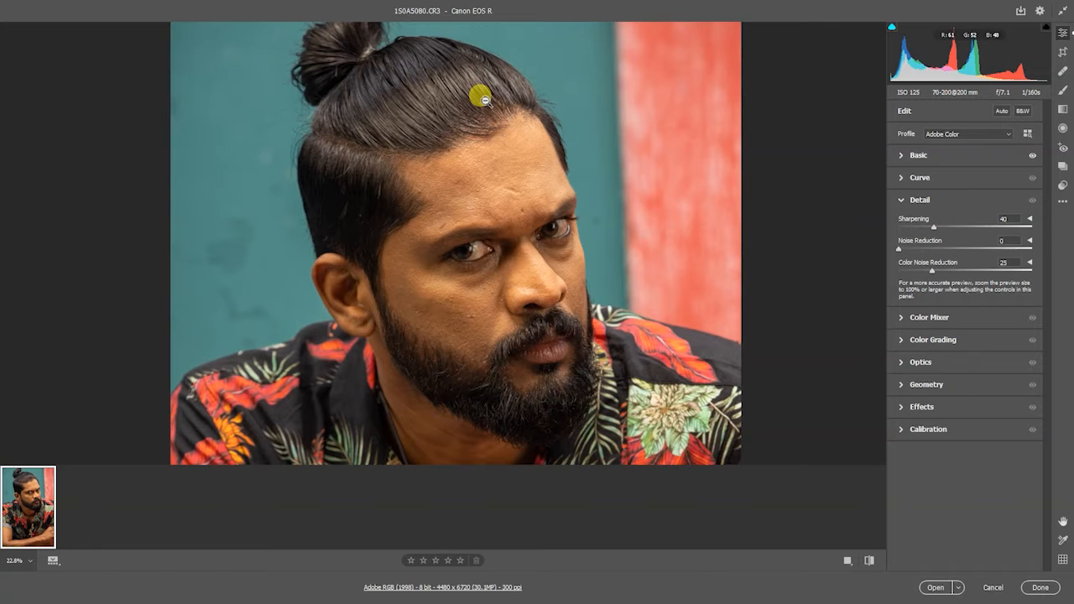
pyautogui.scroll(-1, 487, 159)
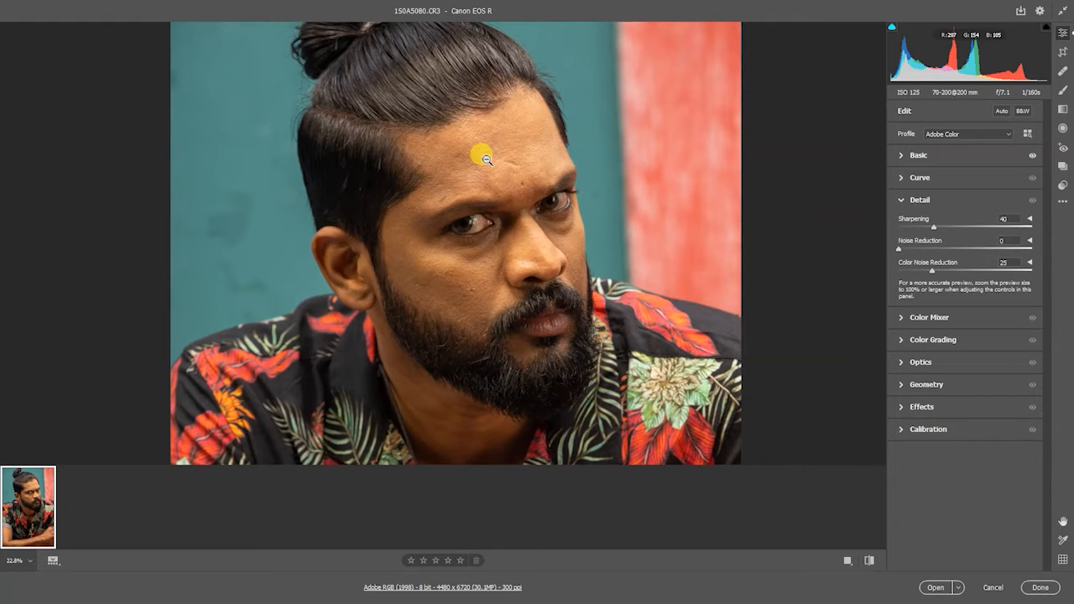
pyautogui.moveTo(487, 157); pyautogui.dragTo(546, 202)
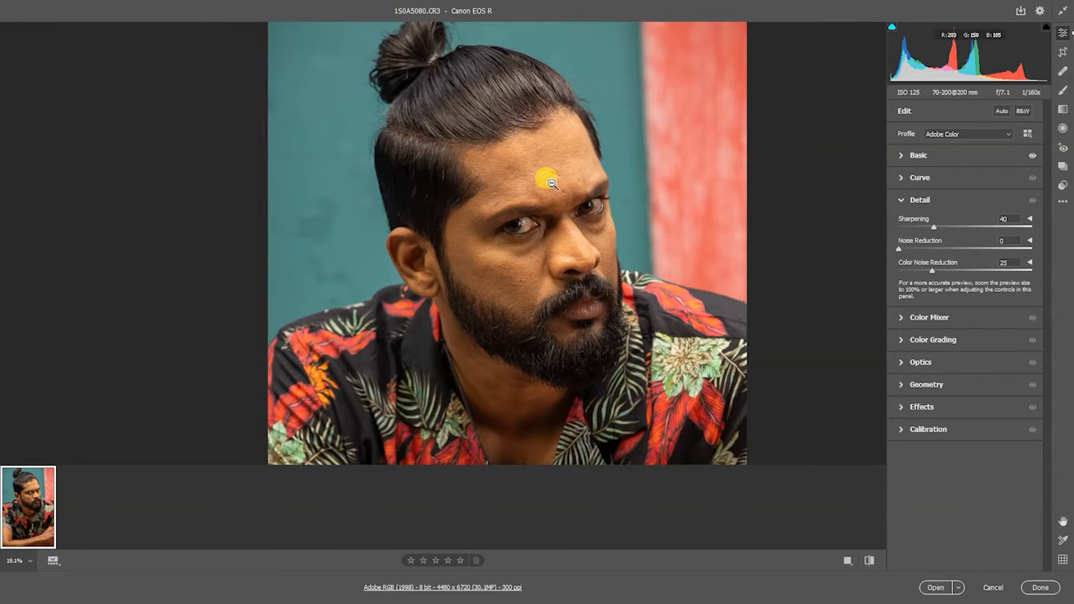
pyautogui.moveTo(548, 181); pyautogui.dragTo(567, 185)
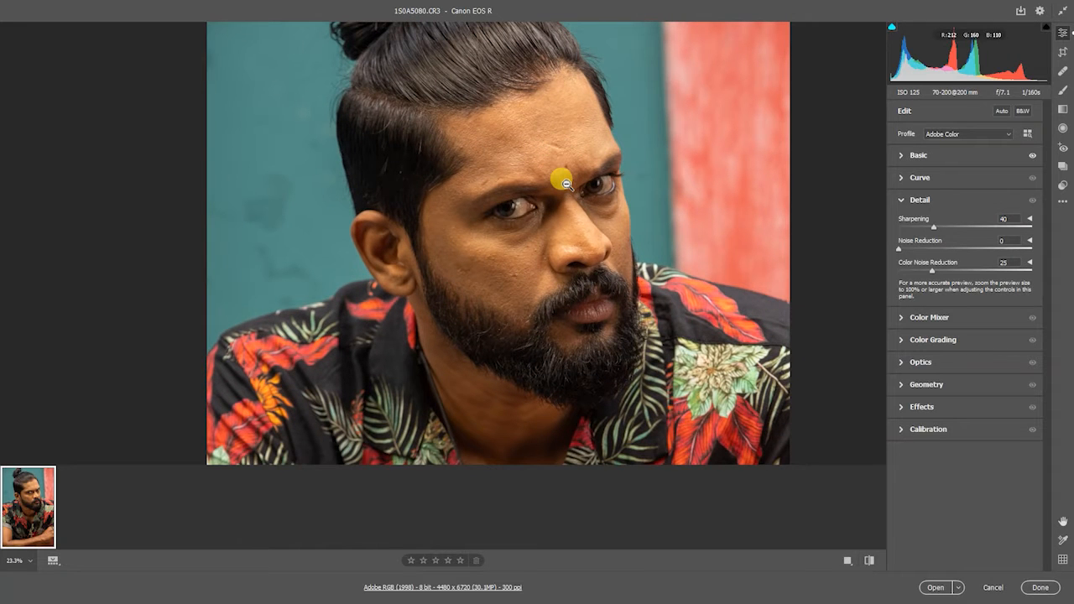
pyautogui.moveTo(566, 183); pyautogui.dragTo(543, 141)
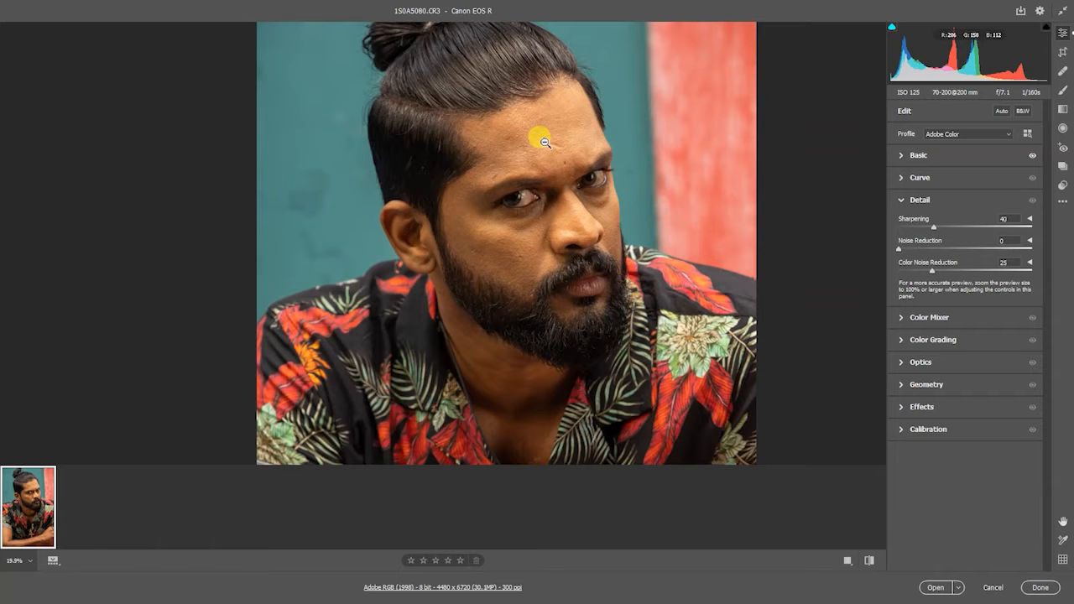
pyautogui.click(971, 156)
pyautogui.moveTo(601, 174); pyautogui.dragTo(601, 158)
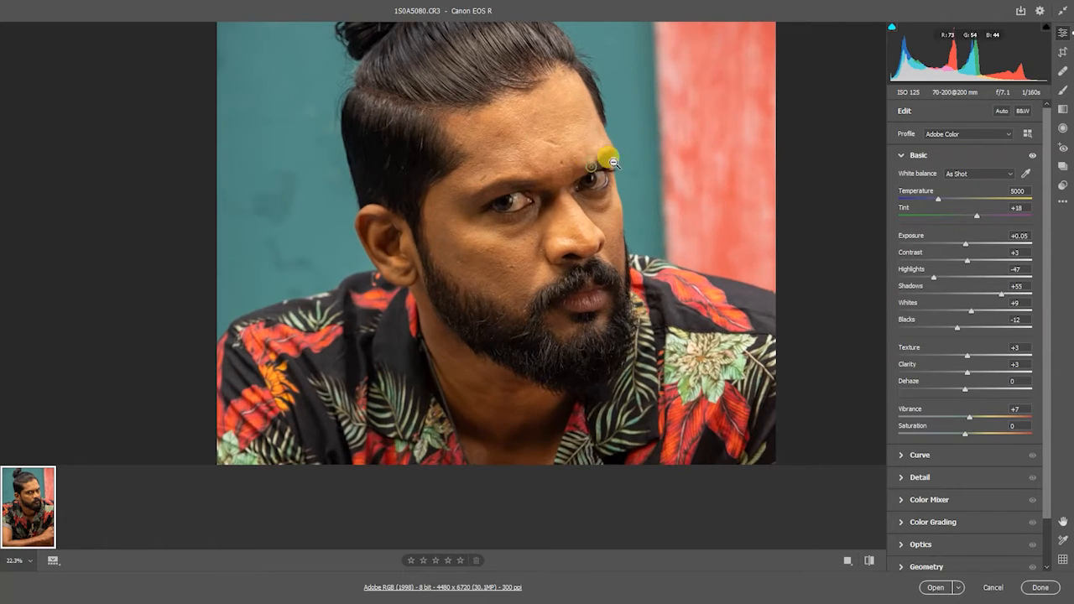
pyautogui.click(1002, 111)
# - Fine-tune the Basic adjustments to Exposure +0.15, Whites +4, Blacks -8 and Vibrance +8
pyautogui.moveTo(532, 187); pyautogui.dragTo(856, 192)
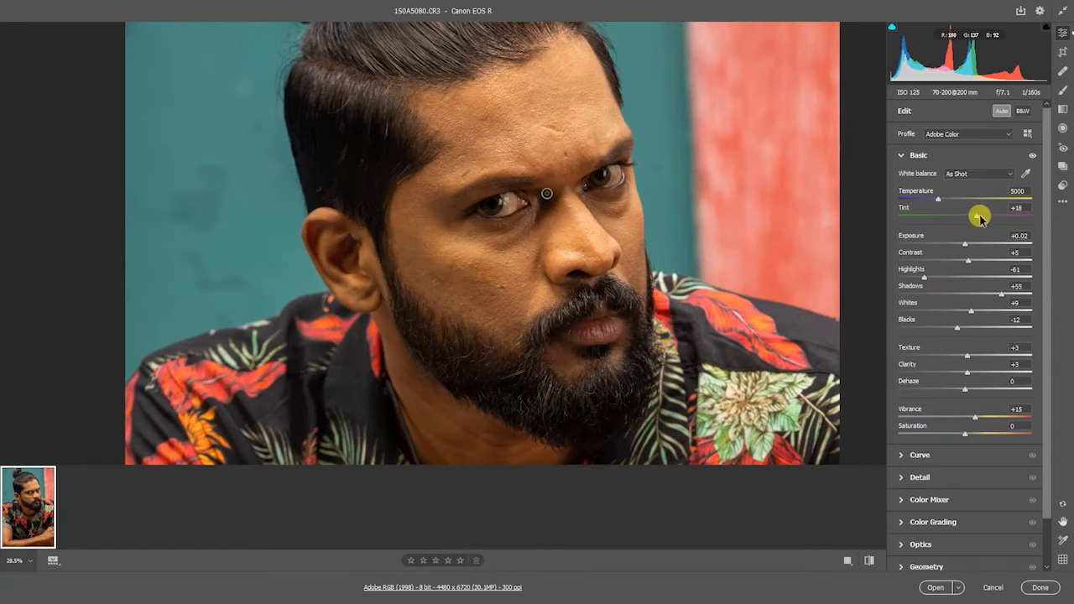
pyautogui.moveTo(967, 244); pyautogui.dragTo(970, 244)
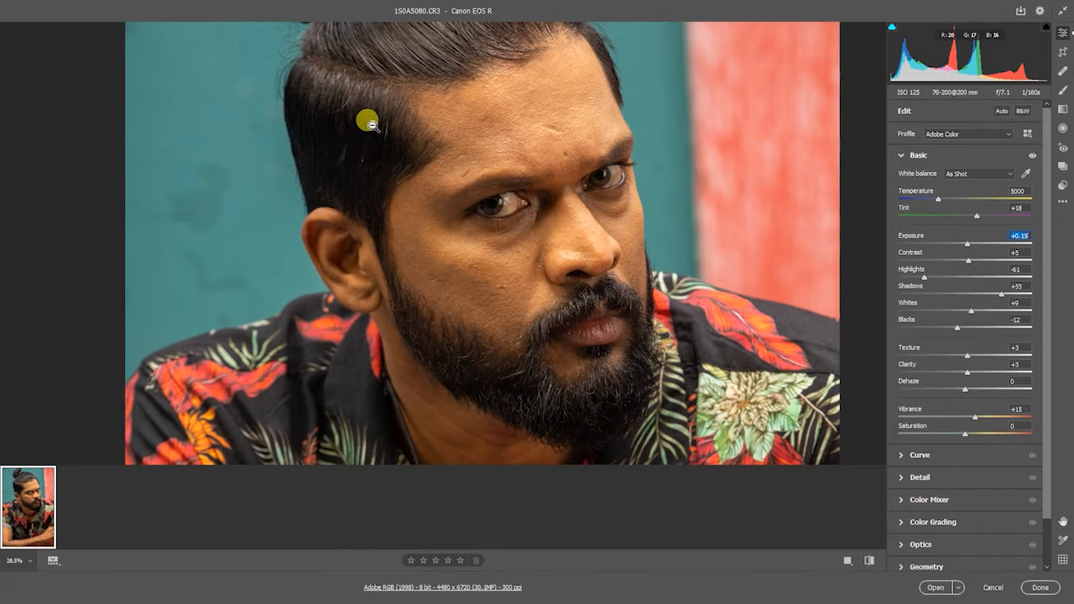
pyautogui.moveTo(498, 203); pyautogui.dragTo(504, 204)
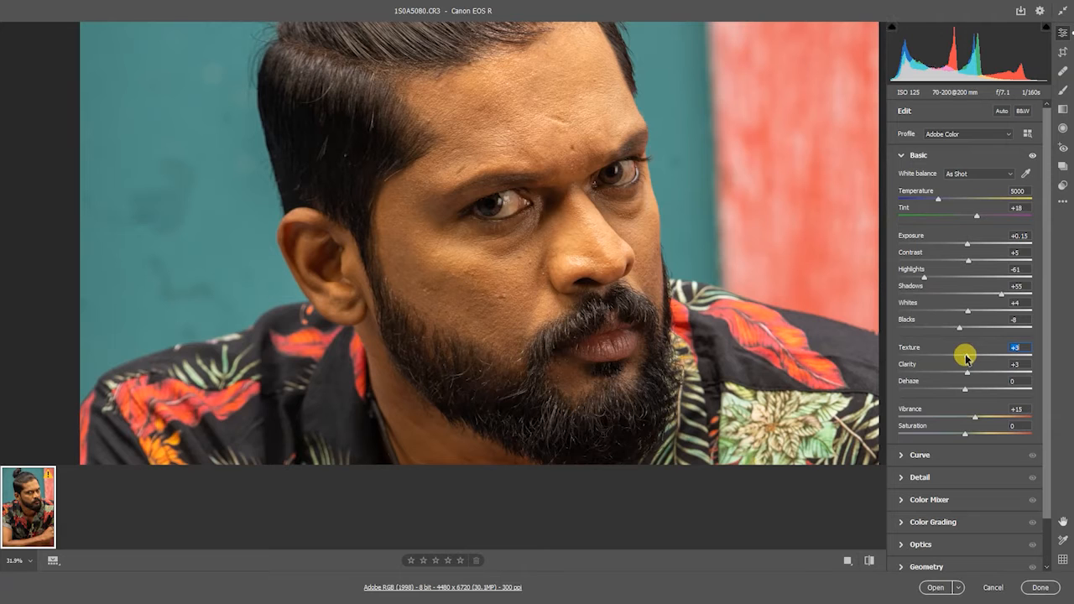
pyautogui.scroll(-1, 977, 371)
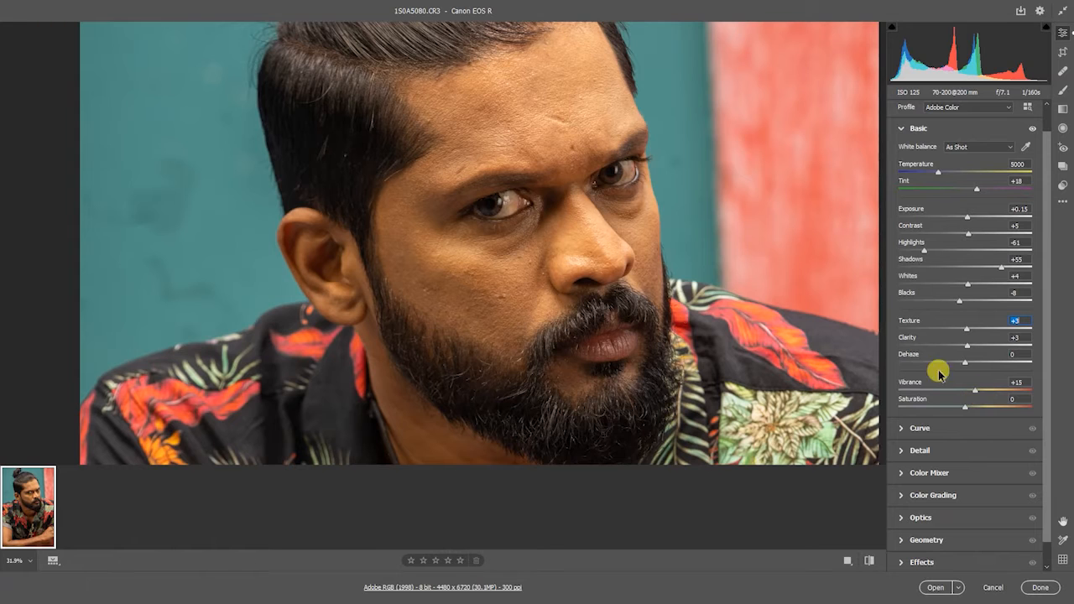
pyautogui.scroll(1, 631, 229)
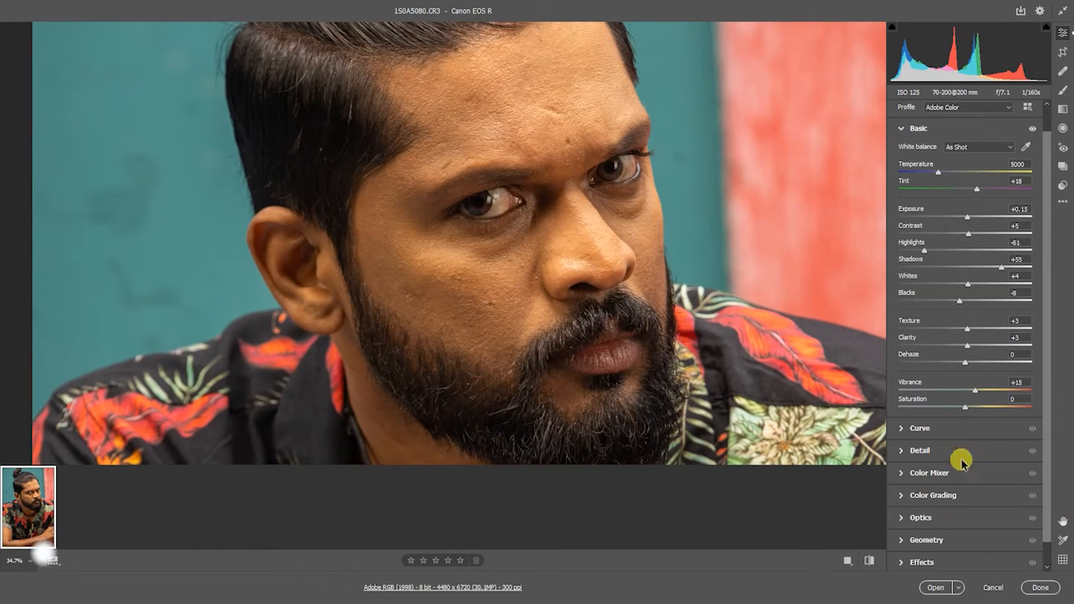
pyautogui.click(979, 393)
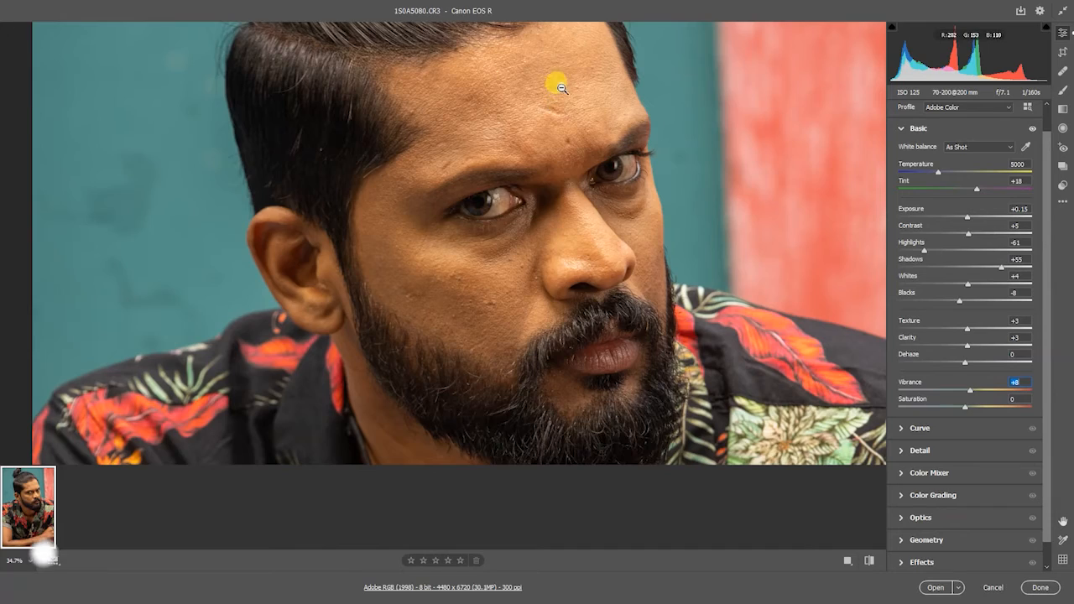
# - Open the adjusted raw photo as a Photoshop document and duplicate its Background layer
pyautogui.click(457, 312)
pyautogui.moveTo(572, 313); pyautogui.dragTo(482, 304)
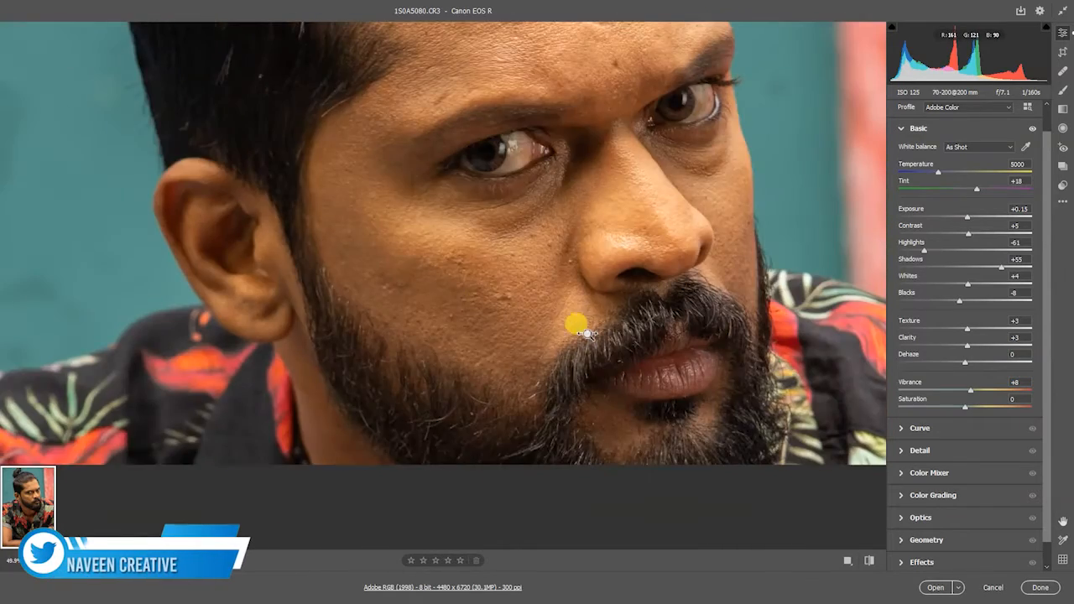
pyautogui.scroll(-3, 580, 328)
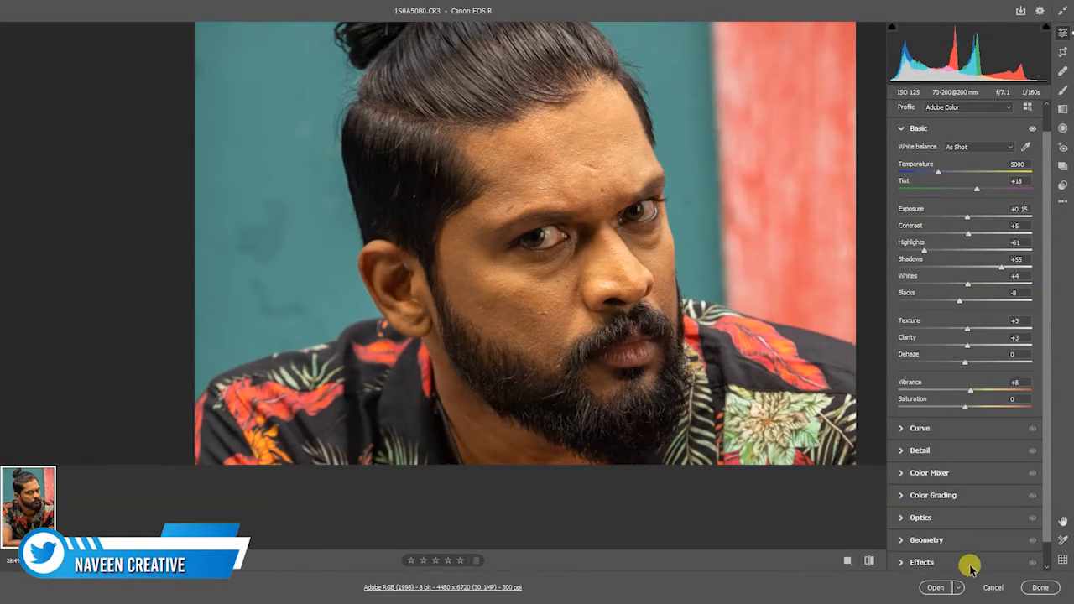
pyautogui.click(937, 586)
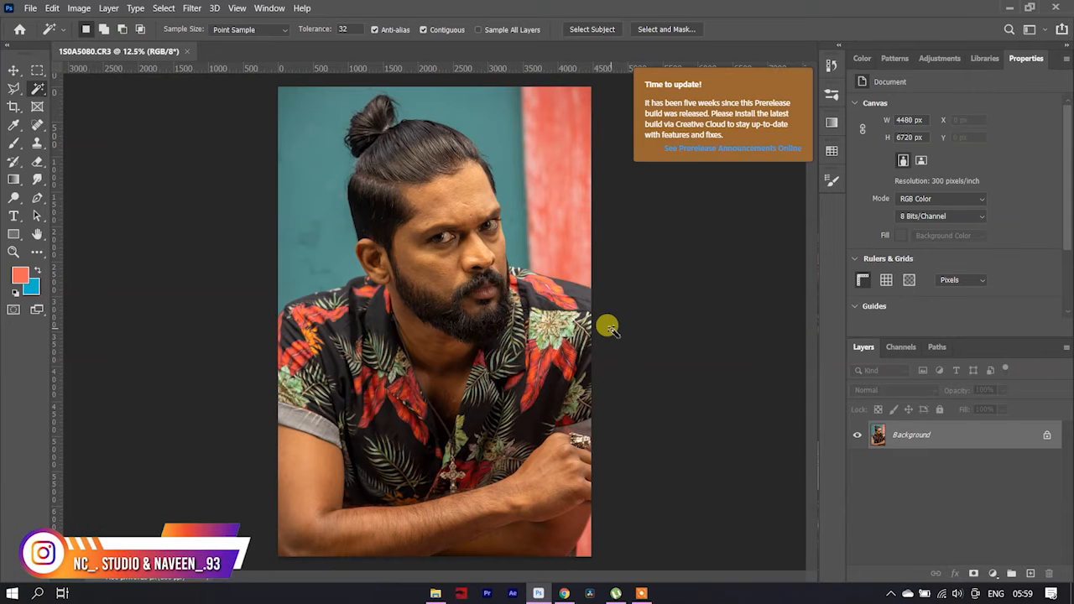
pyautogui.hotkey('ctrl', 'j')
# - Remove the creases and blemishes on the forehead and above the eyebrows with the Spot Healing Brush at size 35
pyautogui.scroll(5, 416, 193)
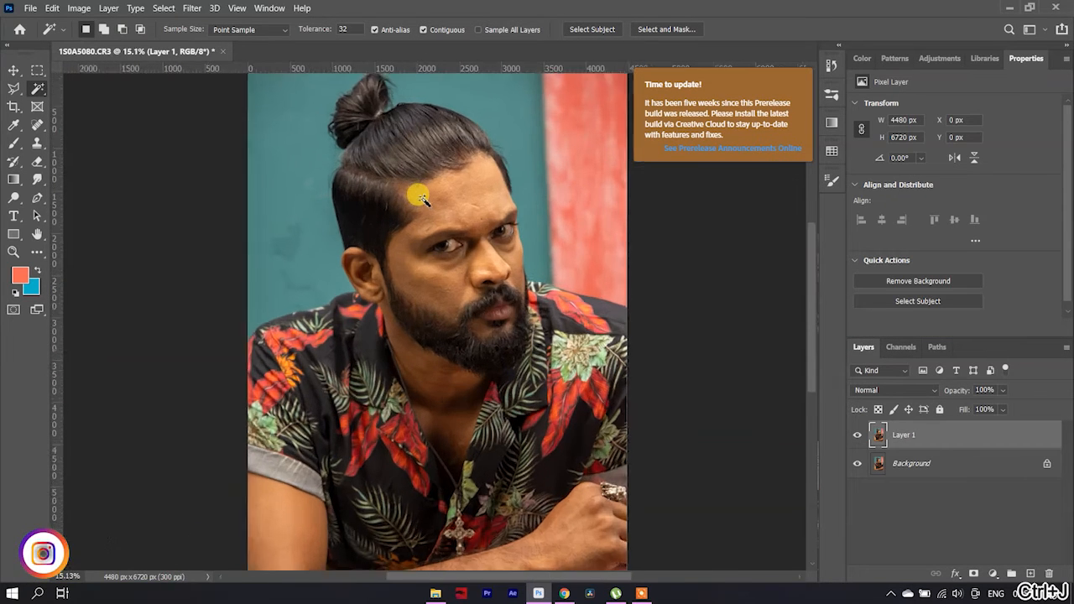
pyautogui.scroll(1, 490, 251)
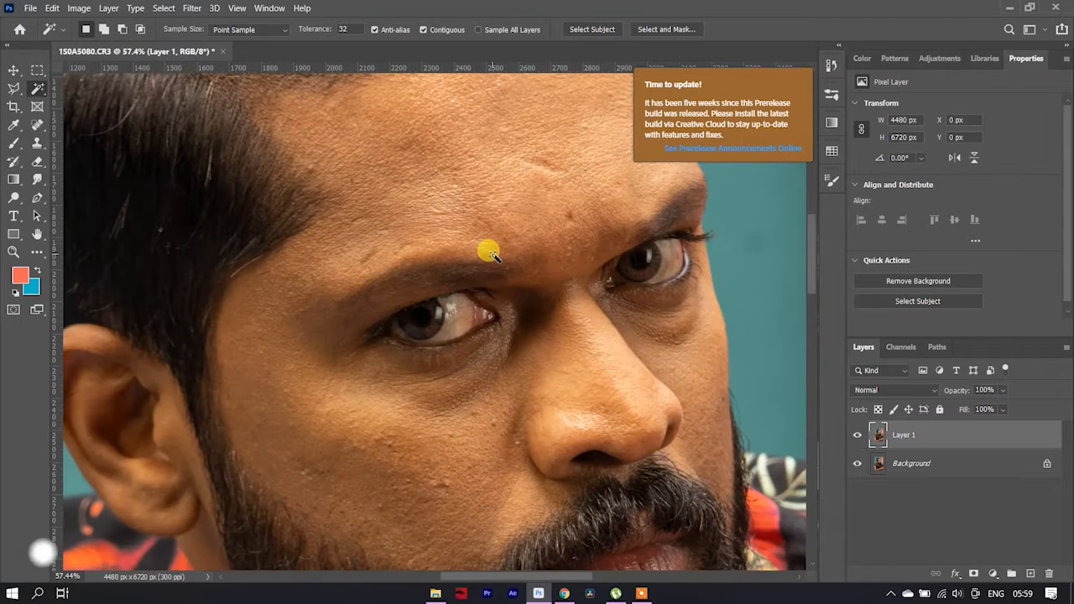
pyautogui.press('j')
pyautogui.scroll(2, 550, 262)
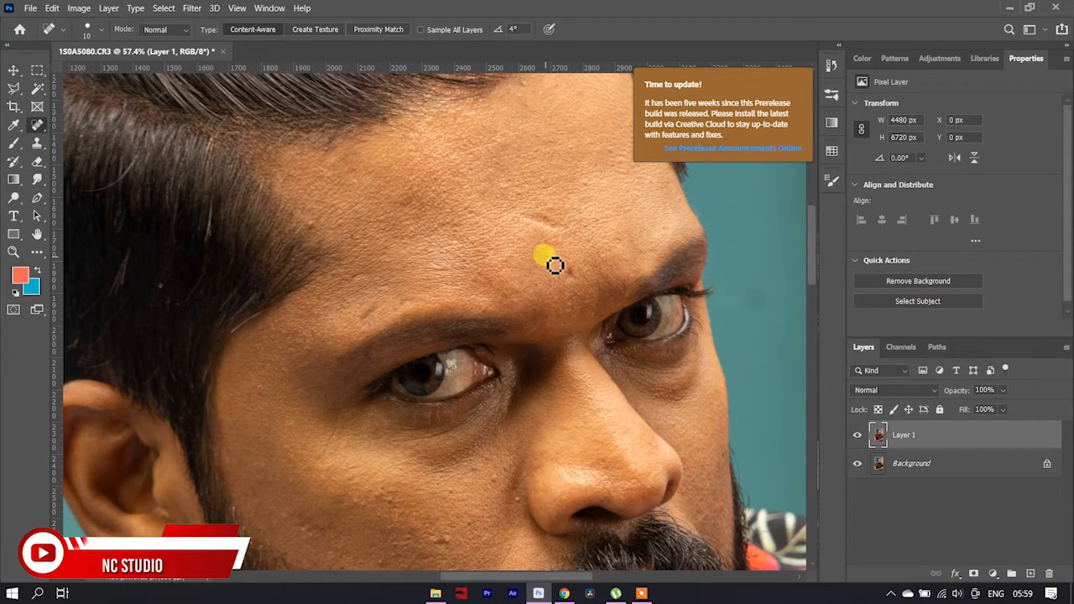
pyautogui.press(']')
pyautogui.press(']')
pyautogui.press(']')
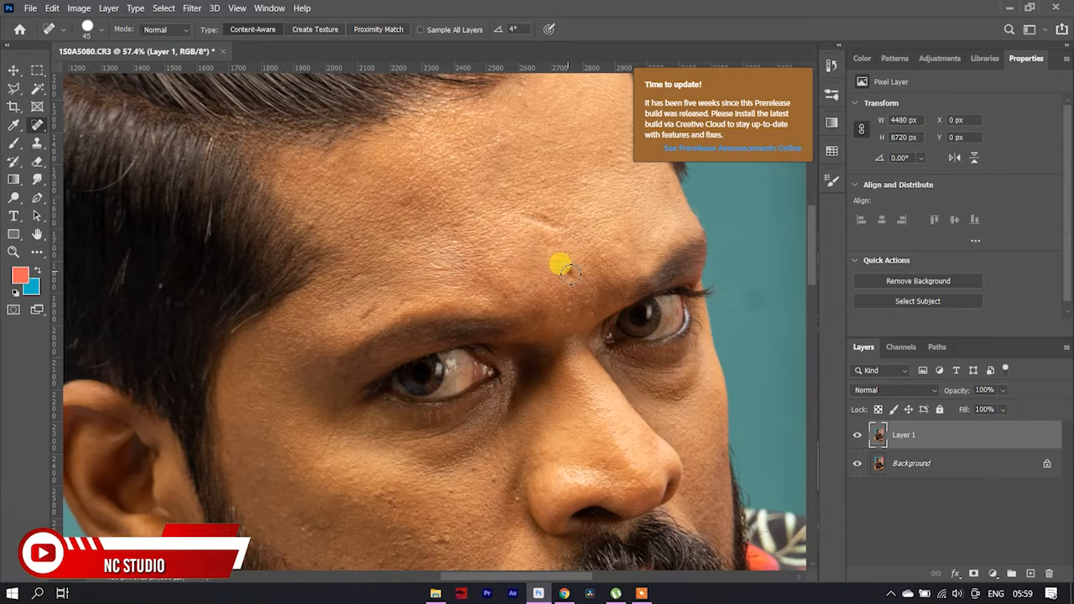
pyautogui.press('[')
pyautogui.press('[')
pyautogui.moveTo(525, 215); pyautogui.dragTo(612, 252)
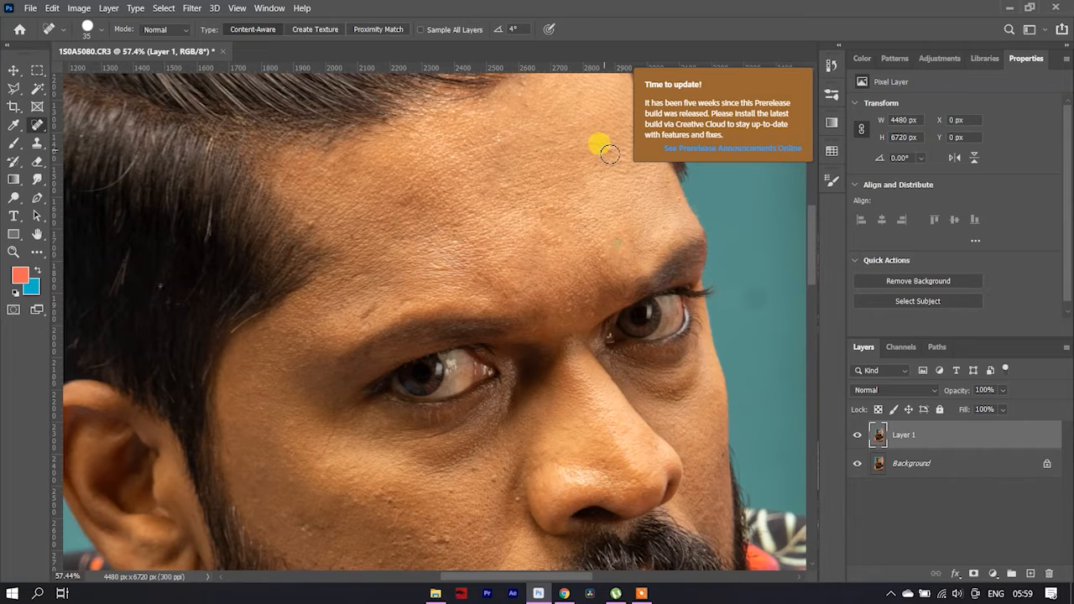
pyautogui.moveTo(405, 206)
pyautogui.mouseDown()
pyautogui.moveTo(428, 220)
pyautogui.moveTo(452, 207)
pyautogui.moveTo(461, 233)
pyautogui.moveTo(416, 223)
pyautogui.moveTo(452, 240)
pyautogui.mouseUp()
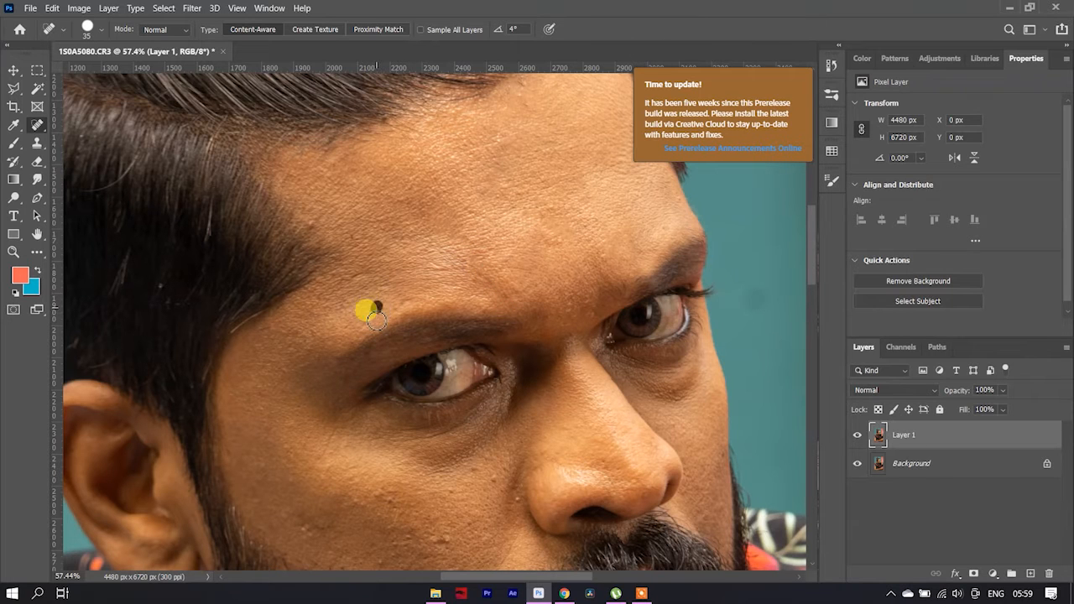
# - Heal the blemishes on the cheek beside the beard and around the nose on the duplicated layer
pyautogui.scroll(-5, 375, 319)
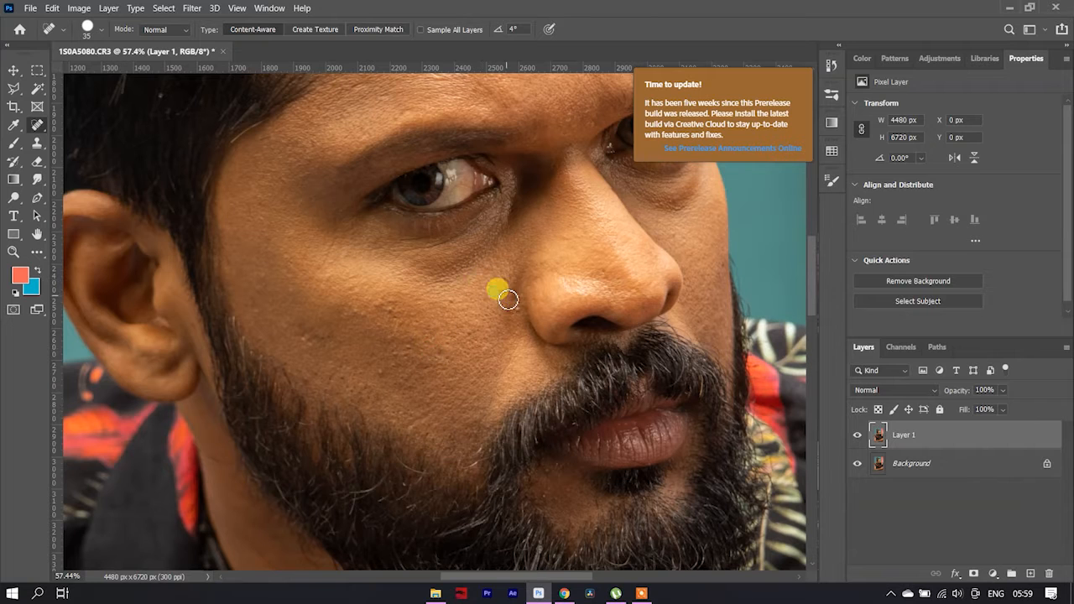
pyautogui.click(332, 249)
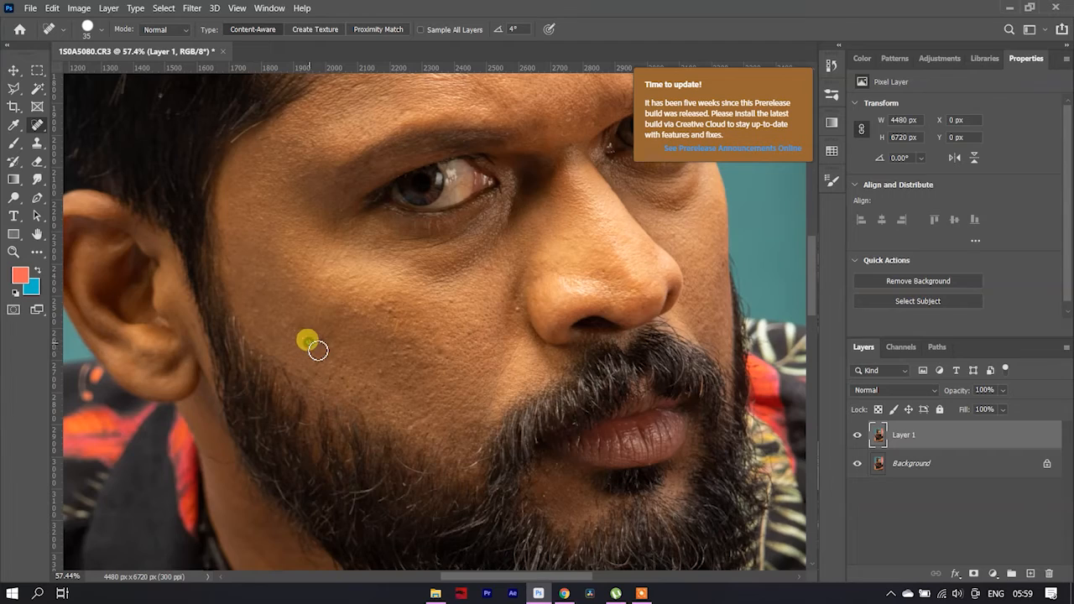
pyautogui.scroll(-3, 361, 352)
pyautogui.scroll(-1, 504, 264)
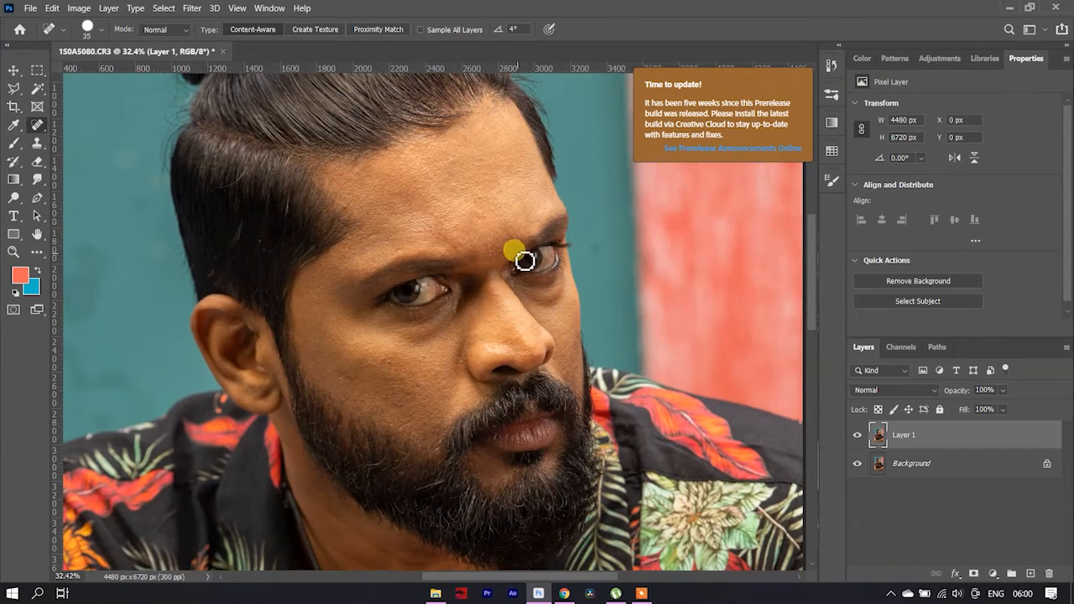
pyautogui.scroll(3, 487, 233)
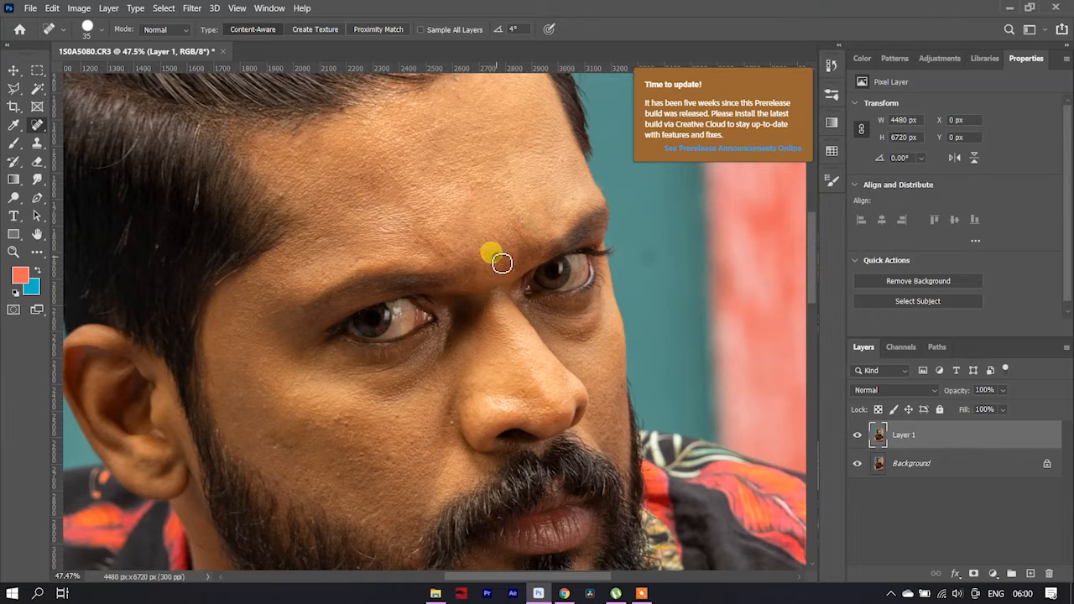
pyautogui.scroll(-2, 504, 328)
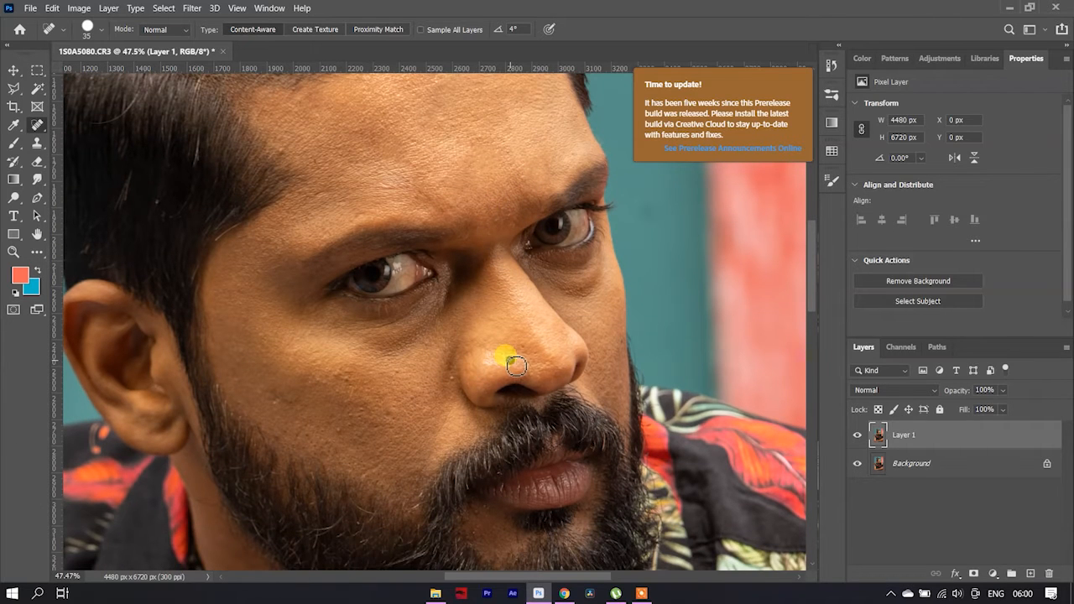
pyautogui.scroll(2, 403, 359)
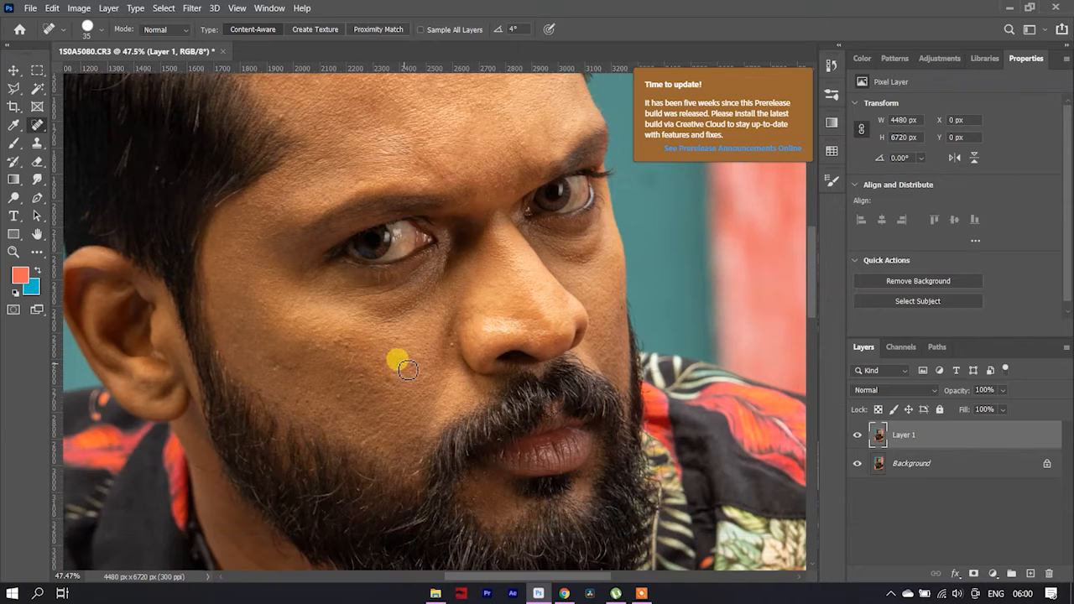
pyautogui.scroll(-1, 390, 382)
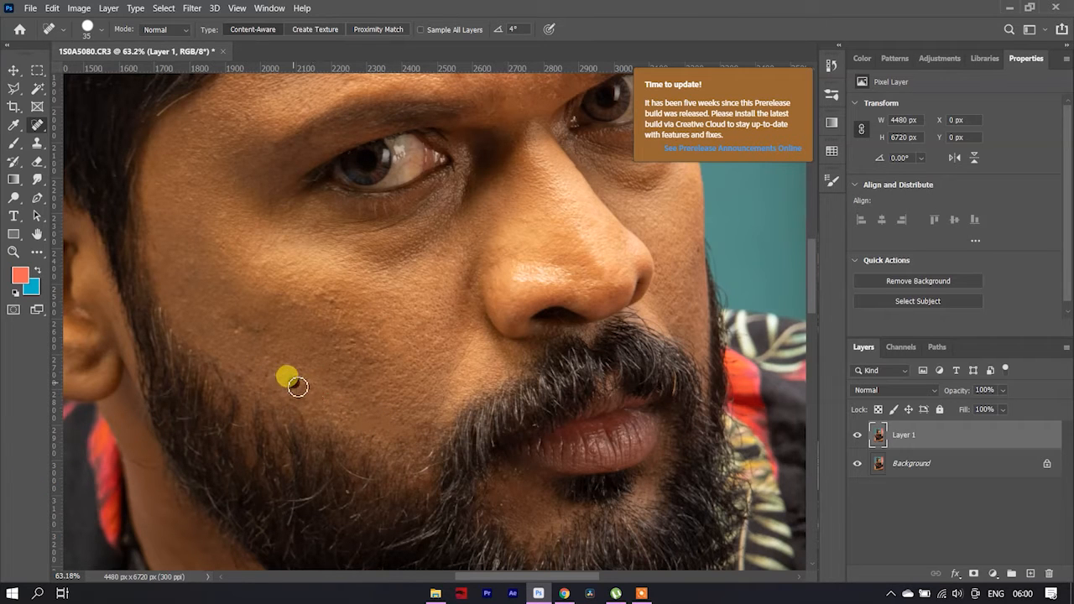
pyautogui.scroll(-2, 395, 349)
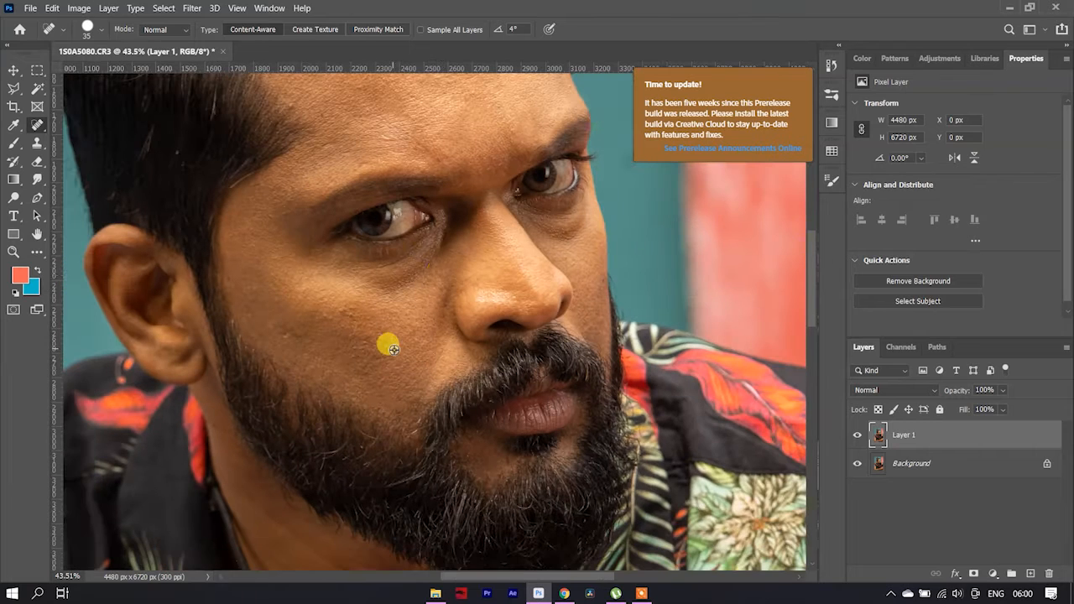
# - Heal the remaining spots across the forehead and above the outer eyebrow with the Spot Healing Brush at size 35
pyautogui.scroll(2, 406, 240)
pyautogui.scroll(1, 342, 170)
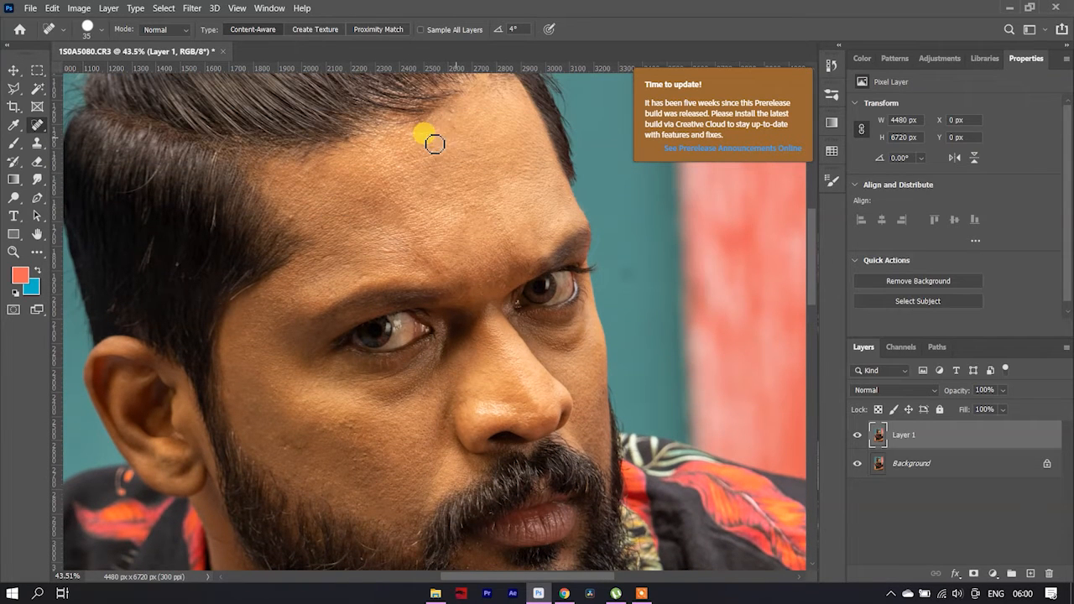
pyautogui.click(440, 155)
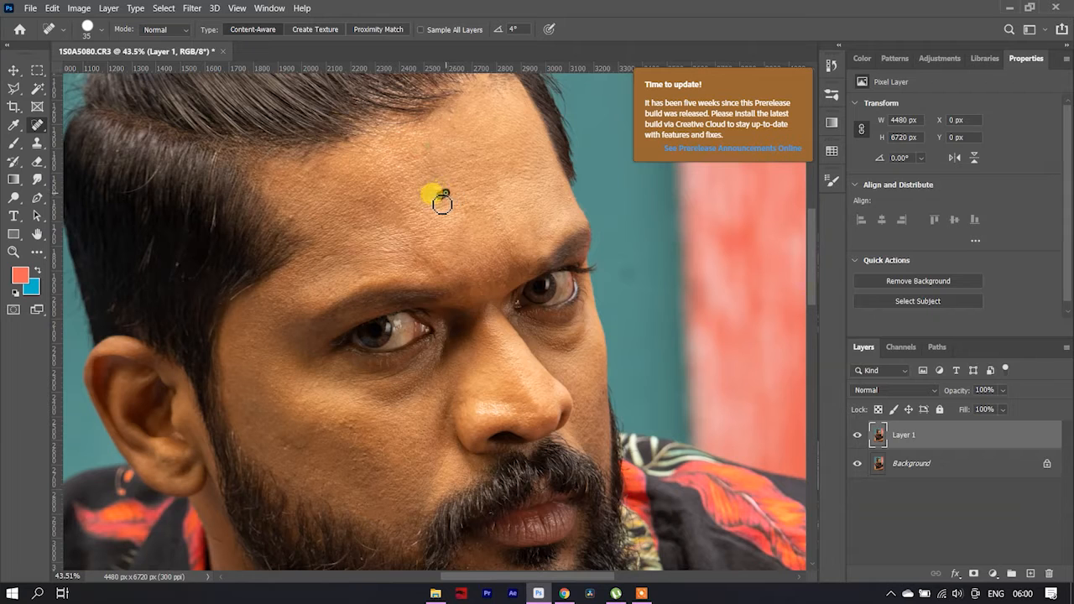
pyautogui.click(452, 194)
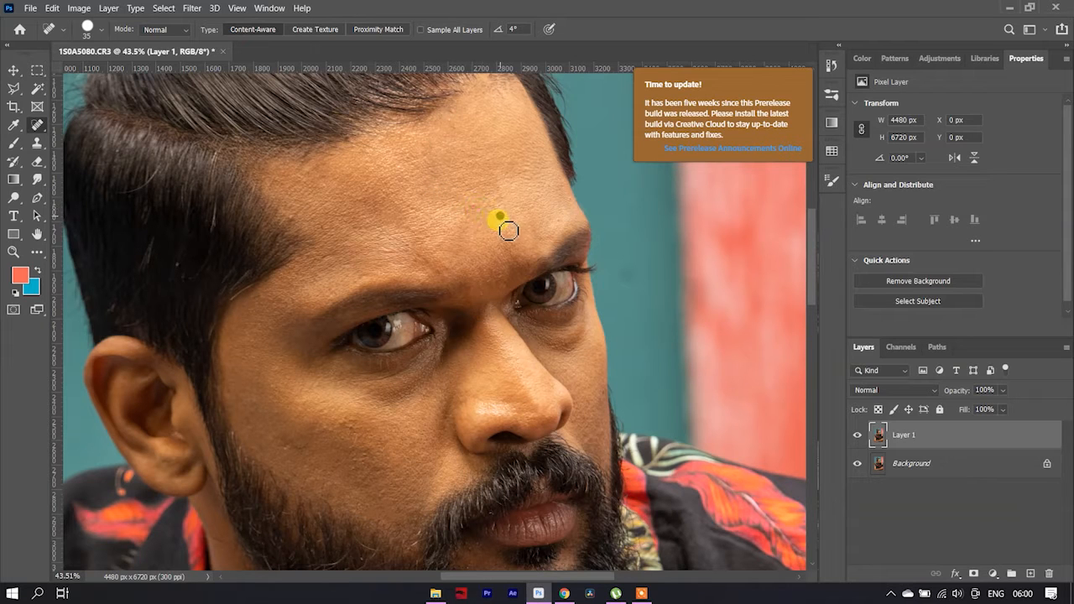
pyautogui.click(563, 223)
pyautogui.click(574, 207)
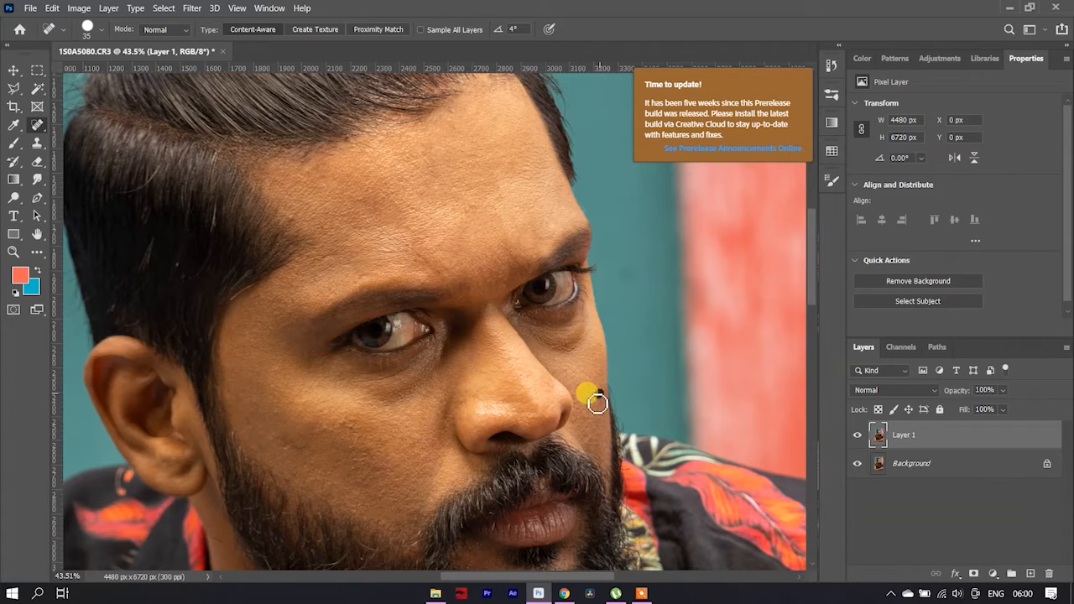
pyautogui.scroll(-3, 503, 385)
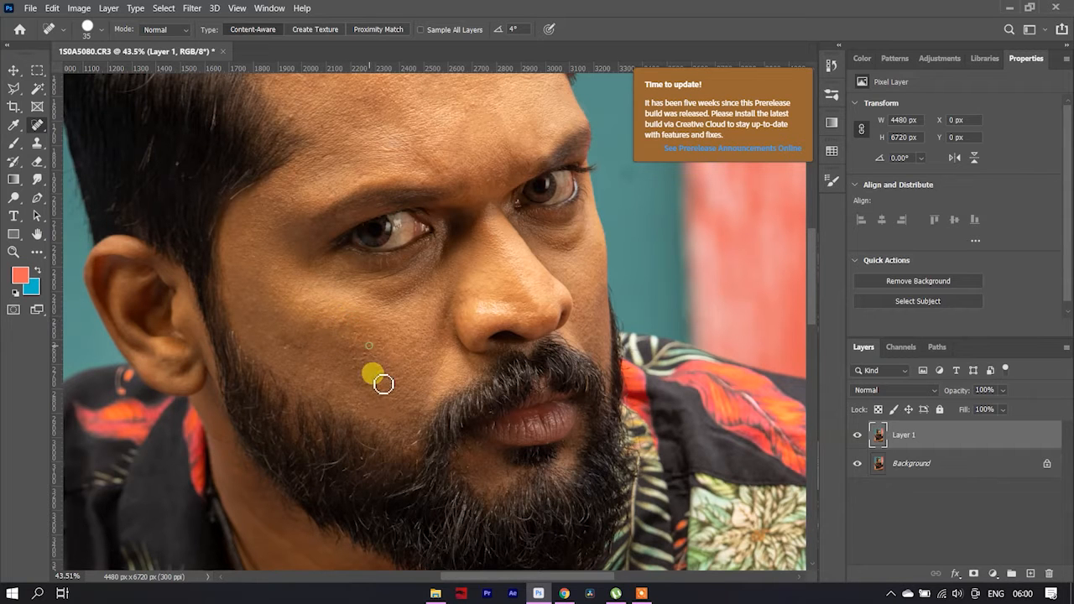
pyautogui.scroll(-5, 411, 415)
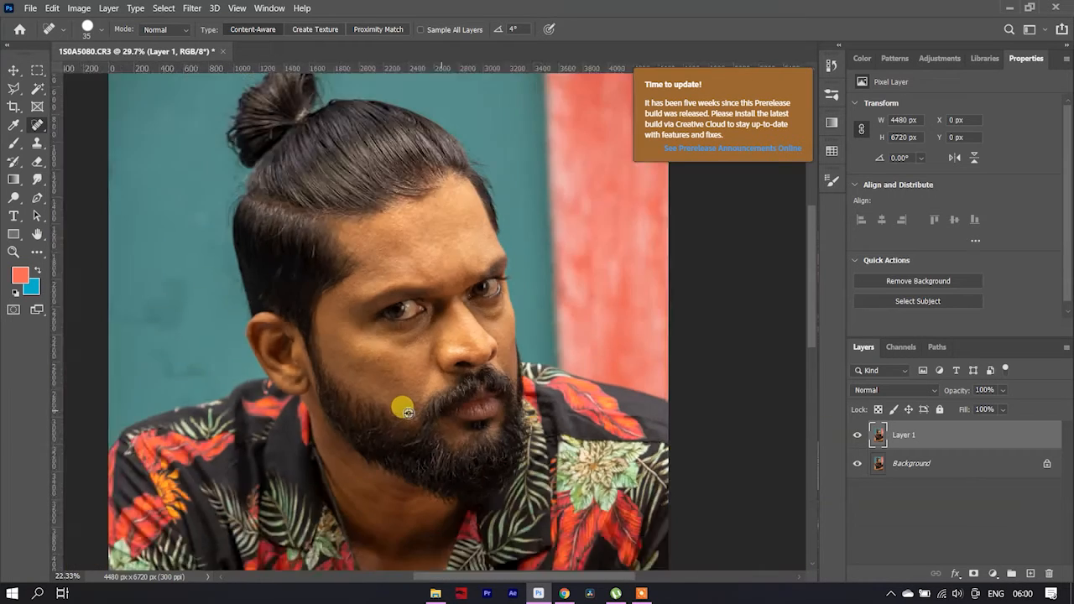
# - Try to sample a clean area of the teal wall with the Spot Healing Brush enlarged to size 400
pyautogui.scroll(4, 87, 321)
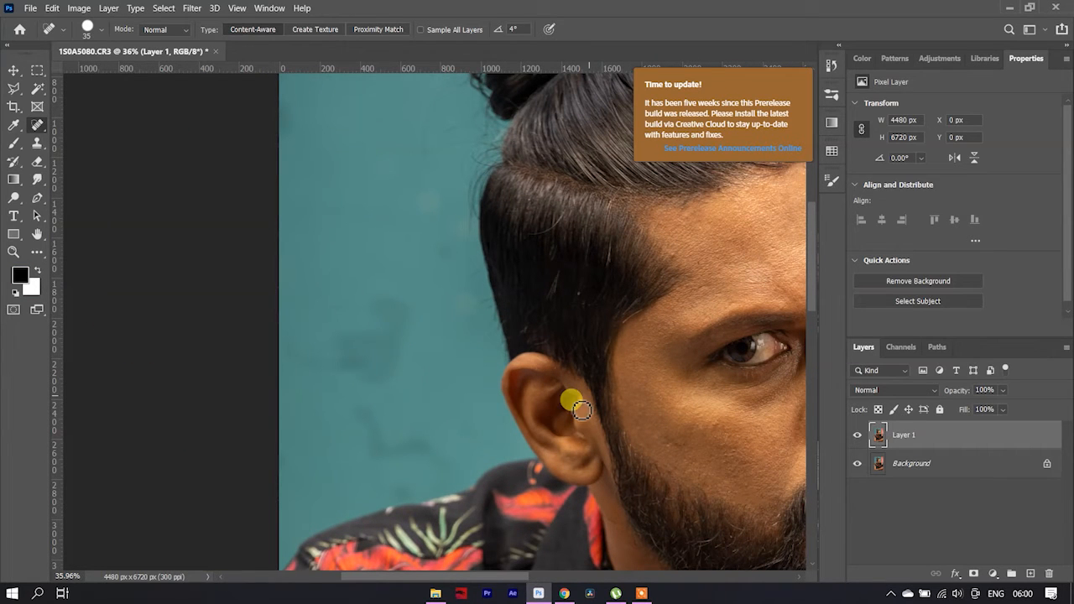
pyautogui.press(']')
pyautogui.press(']')
pyautogui.press(']')
pyautogui.press(']')
pyautogui.press(']')
pyautogui.press(']')
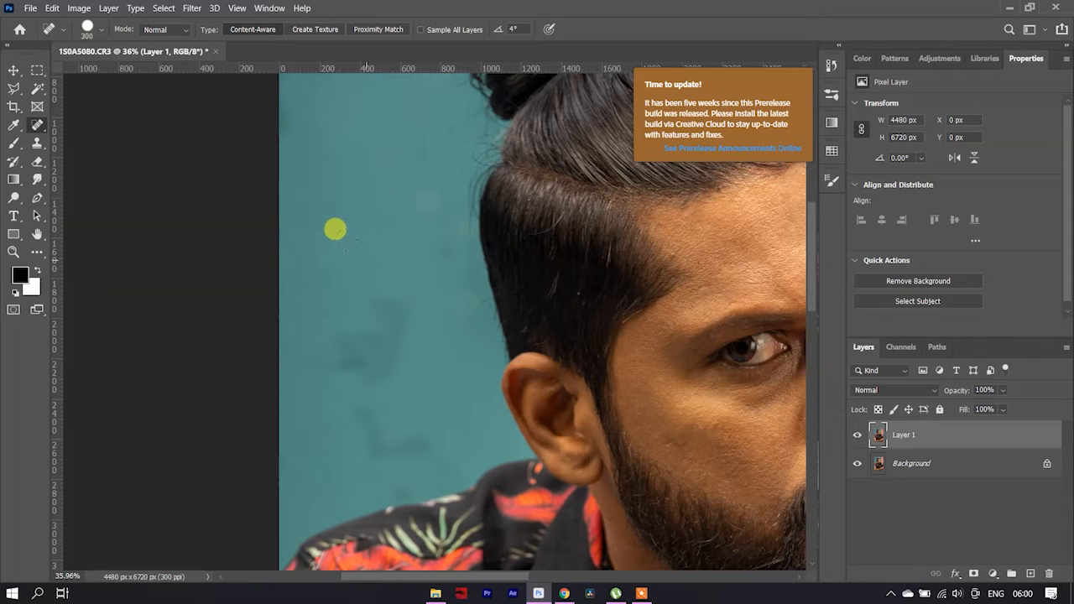
pyautogui.keyDown('alt'); pyautogui.click(377, 250); pyautogui.keyUp('alt')
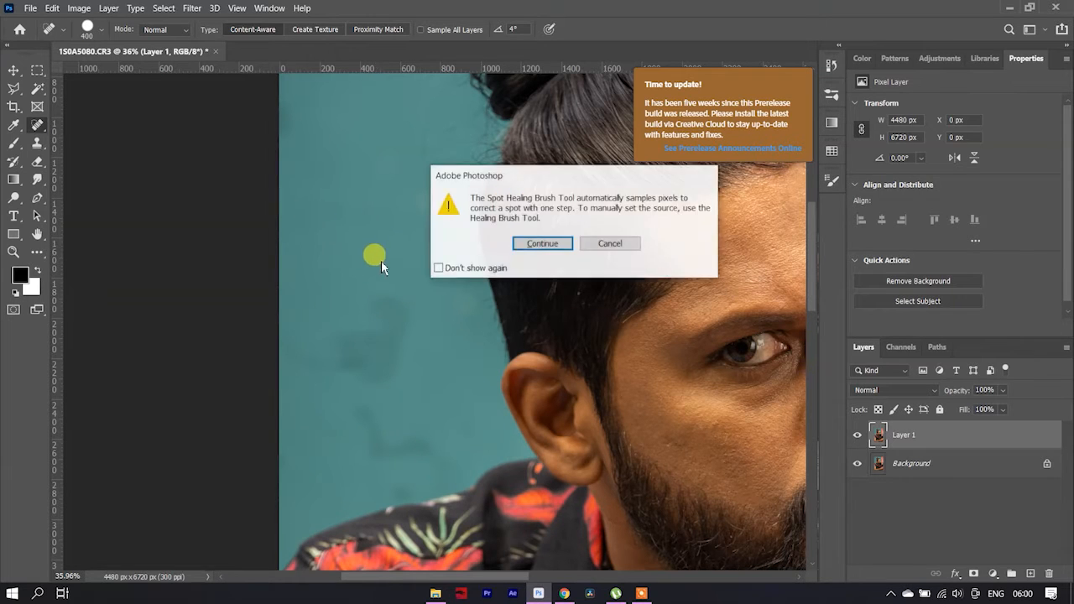
pyautogui.click(535, 244)
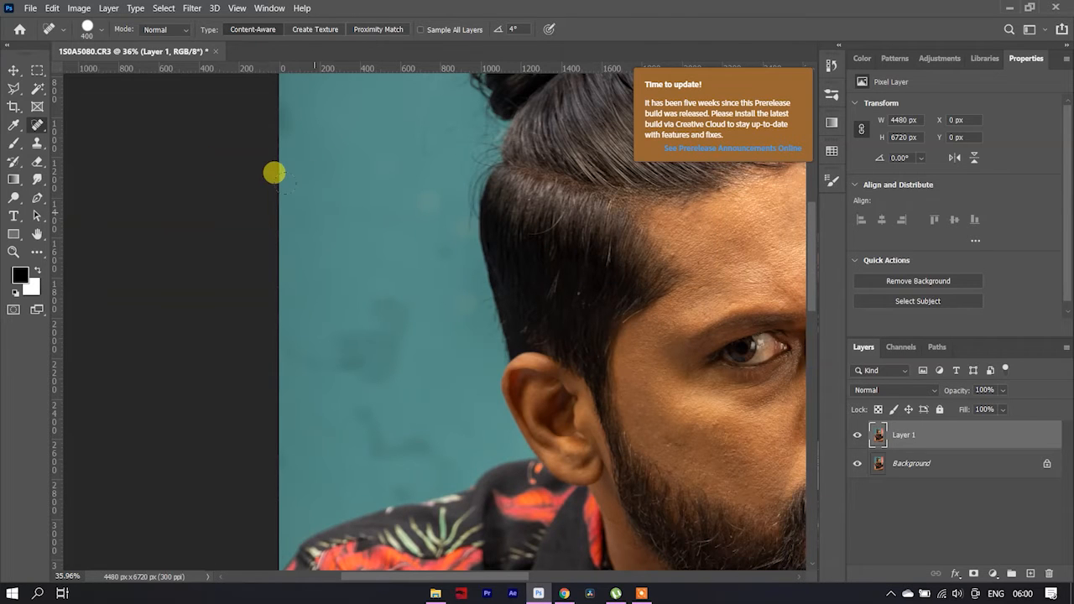
# - Cover the stains on the teal wall beside the head with the Clone Stamp at size 500
pyautogui.press('s')
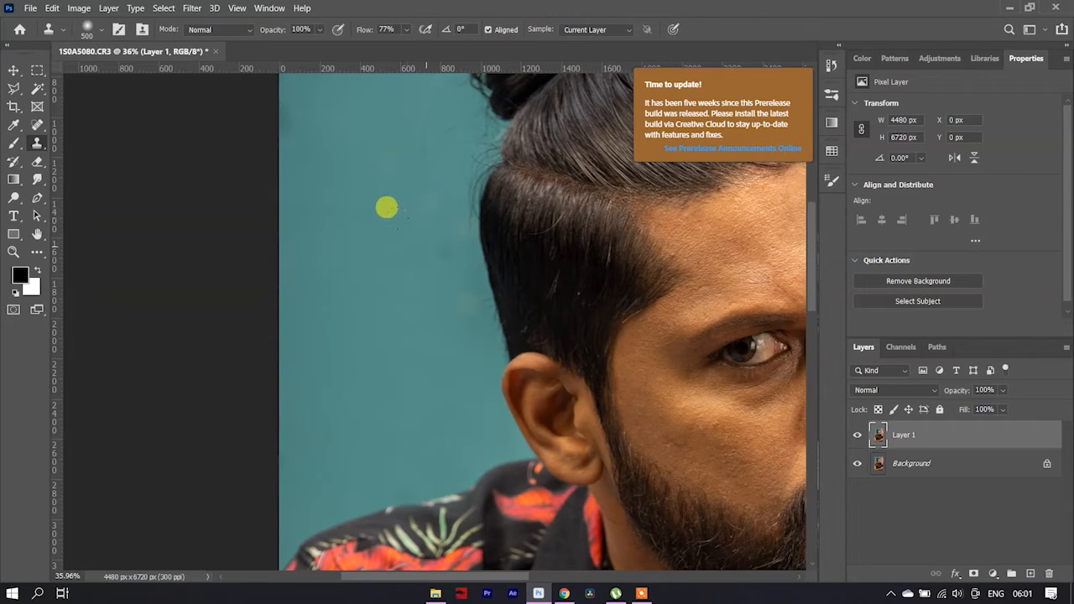
pyautogui.scroll(3, 391, 240)
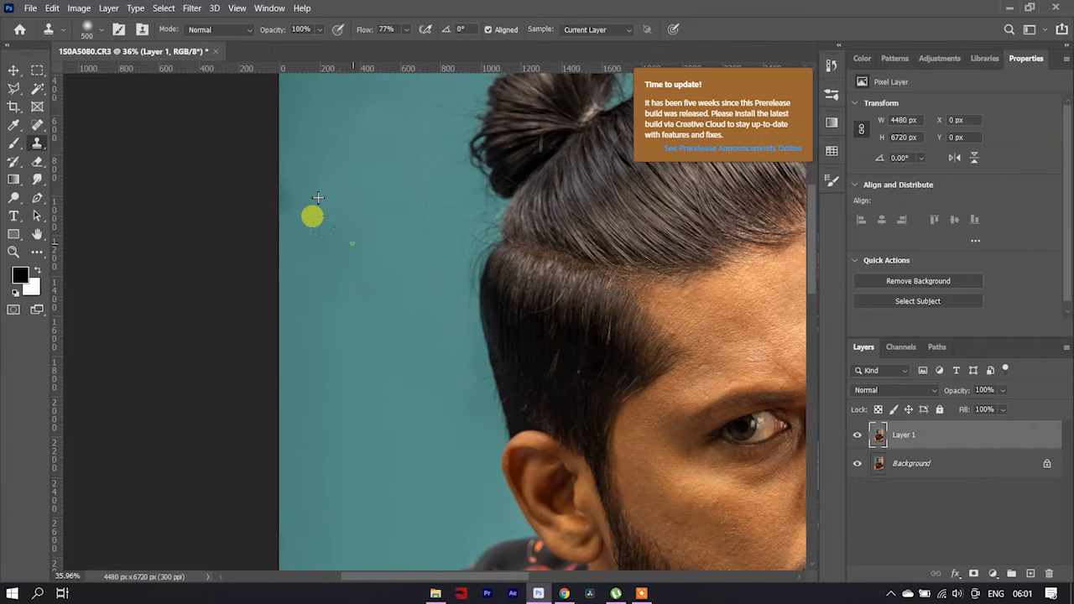
pyautogui.moveTo(288, 198); pyautogui.dragTo(264, 172)
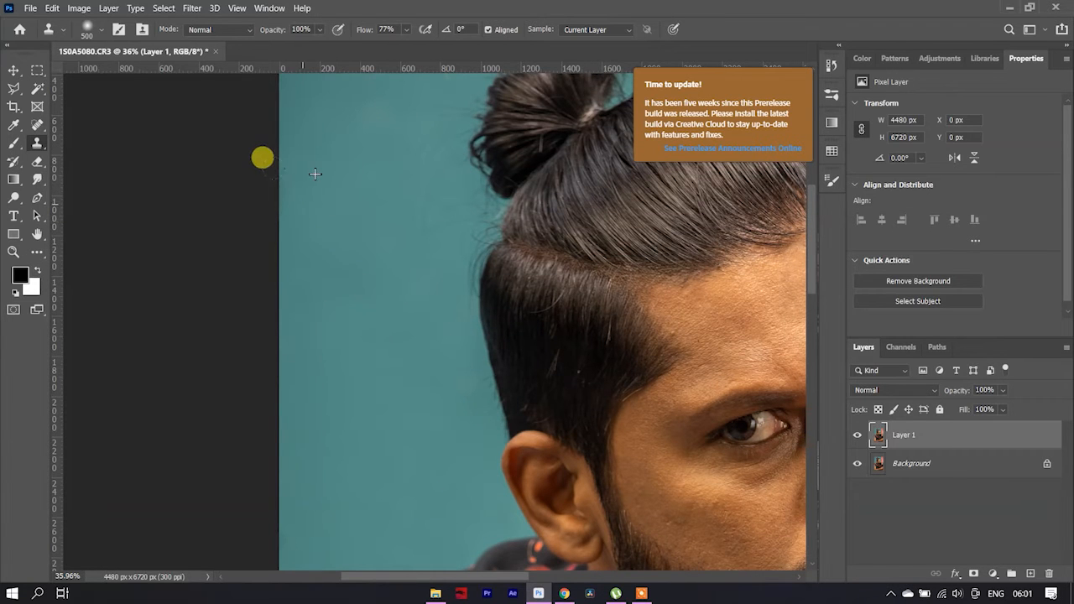
pyautogui.scroll(2, 267, 156)
pyautogui.scroll(-3, 301, 230)
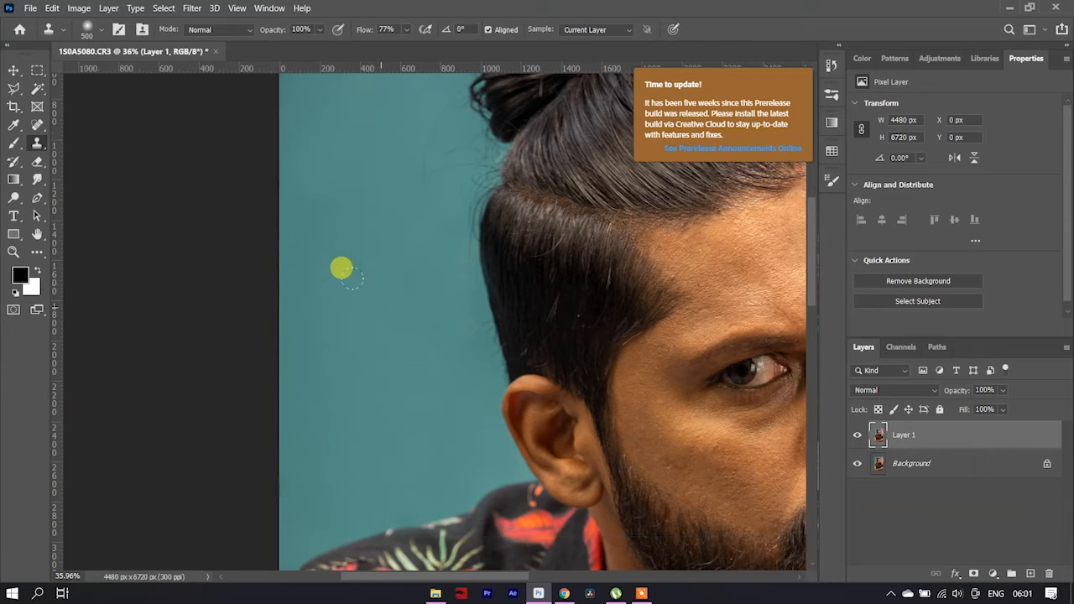
pyautogui.scroll(-2, 411, 372)
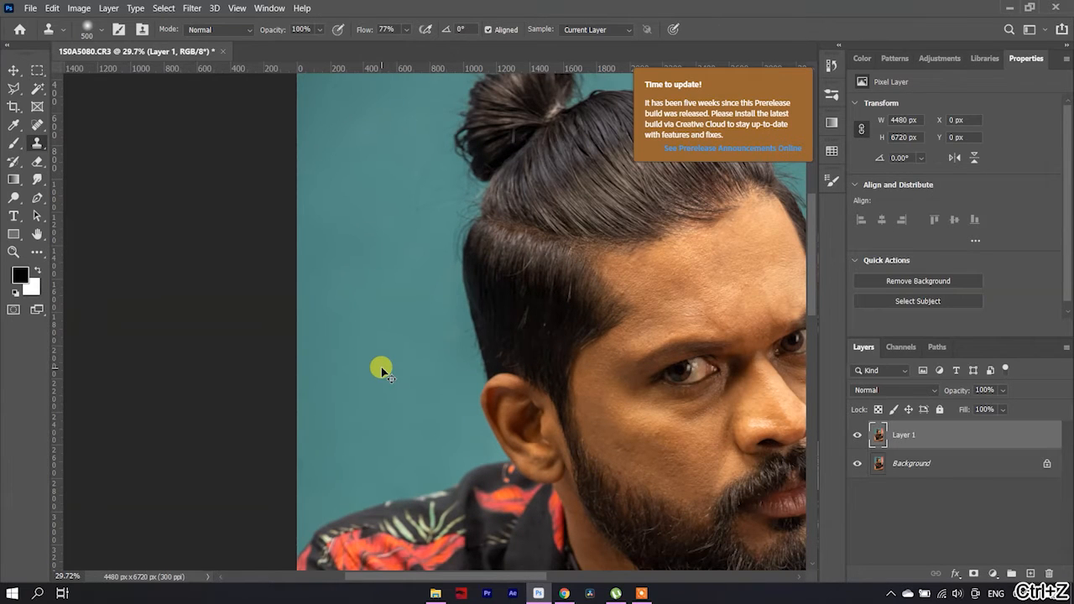
# - Paint over the streaky red wall panel behind the shoulder with a sampled coral colour, using the Brush at sizes 800 and 500
pyautogui.scroll(-5, 347, 336)
pyautogui.scroll(2, 587, 175)
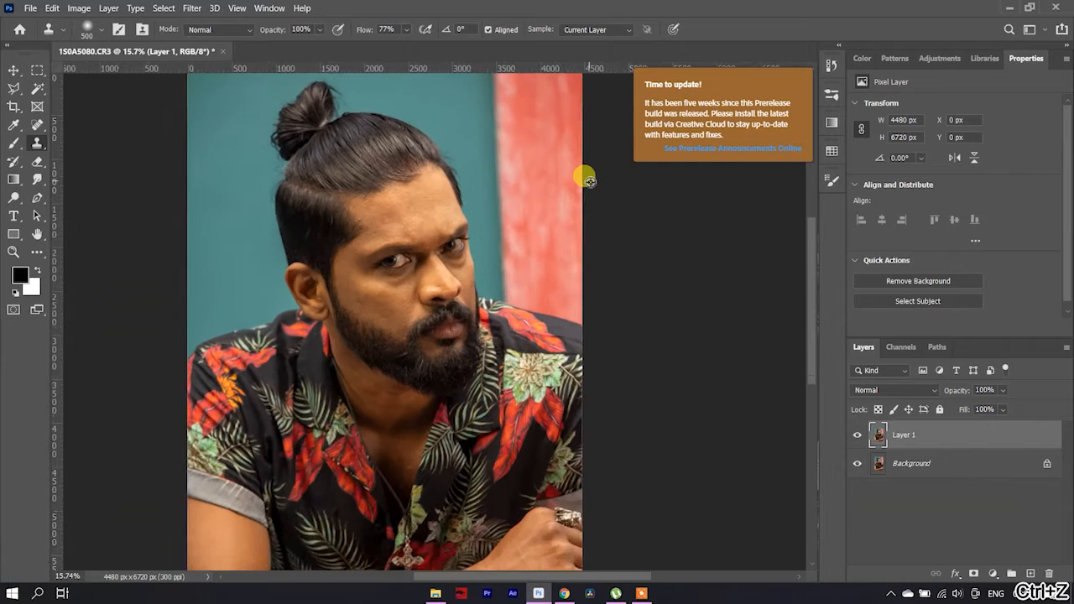
pyautogui.scroll(-1, 583, 202)
pyautogui.press('b')
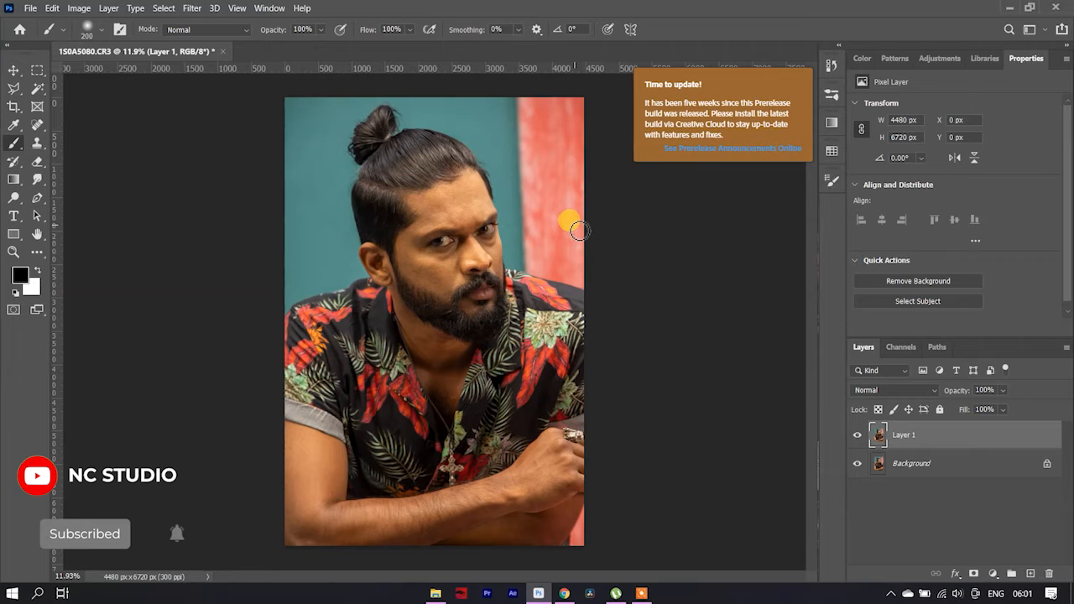
pyautogui.scroll(2, 573, 232)
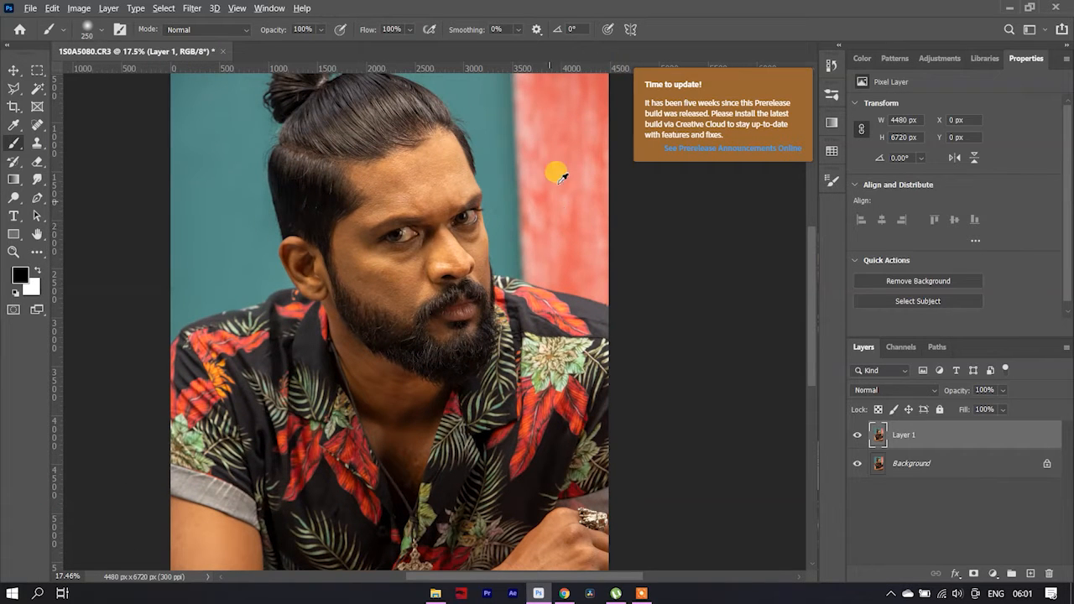
pyautogui.scroll(3, 577, 186)
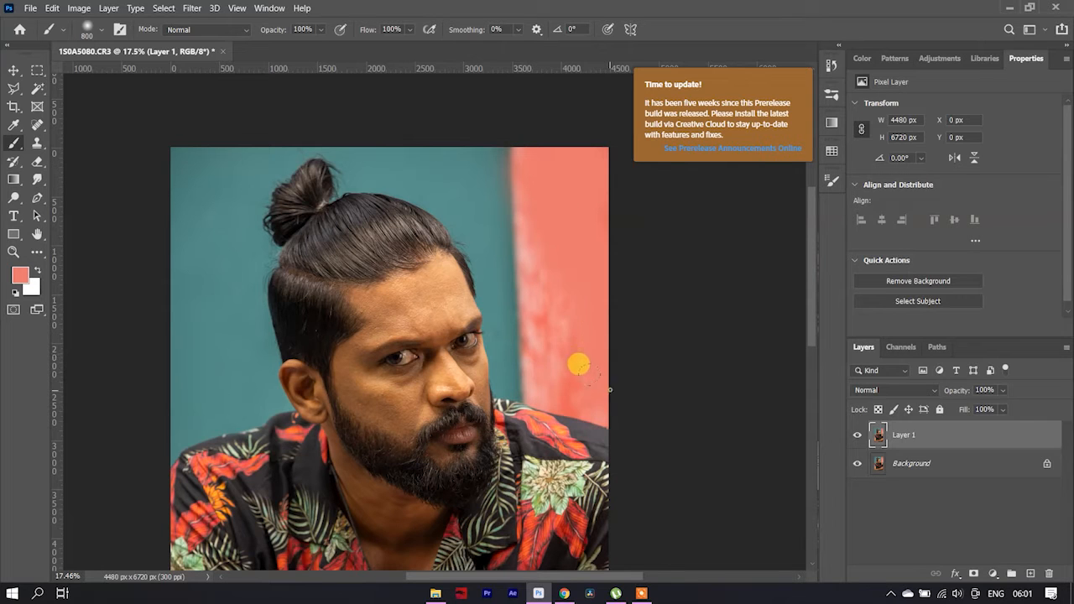
pyautogui.moveTo(568, 364)
pyautogui.mouseDown()
pyautogui.moveTo(514, 326)
pyautogui.moveTo(515, 223)
pyautogui.mouseUp()
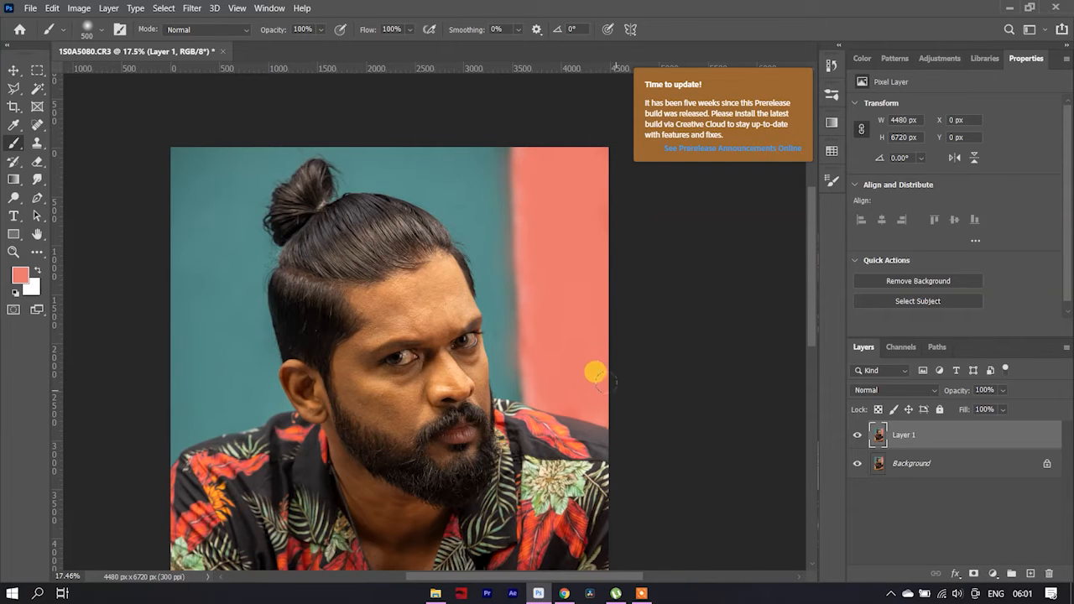
pyautogui.scroll(-6, 241, 407)
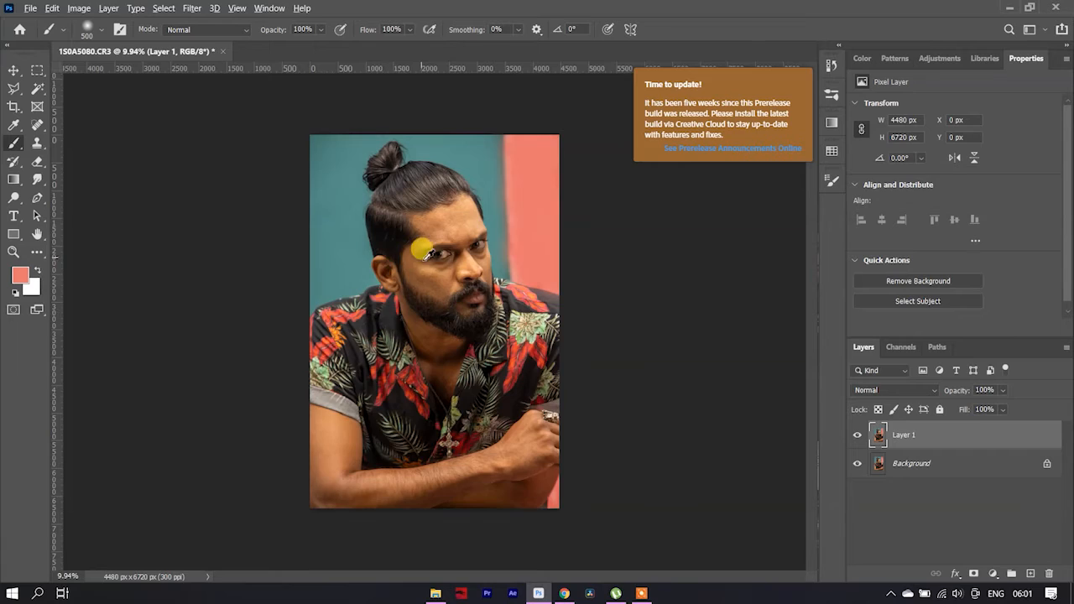
# - Smooth the forehead skin with the Mixer Brush at sizes 400 and 300
pyautogui.scroll(4, 422, 260)
pyautogui.scroll(4, 422, 260)
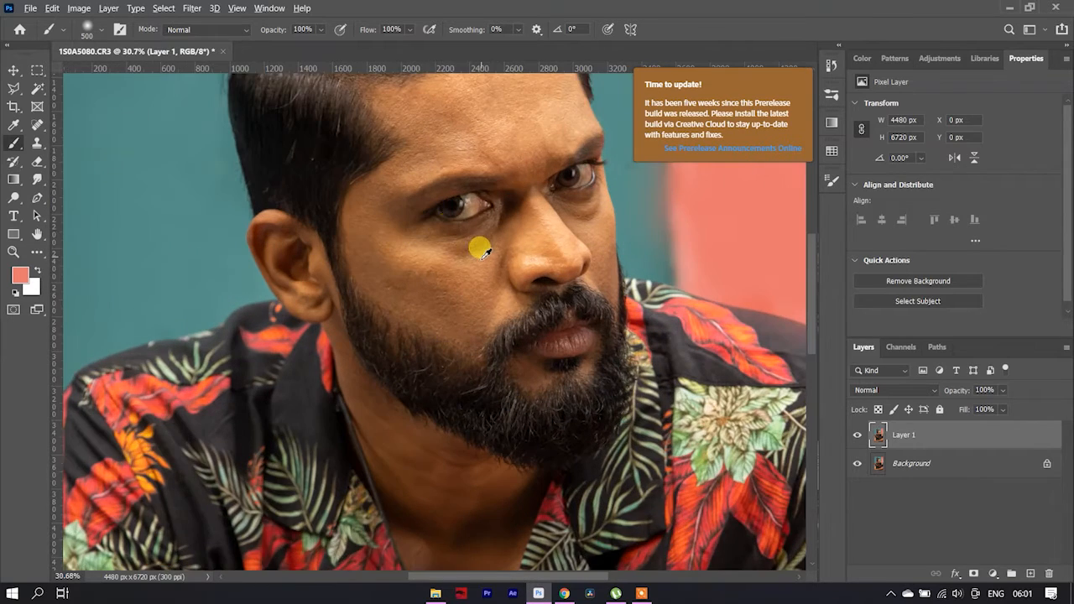
pyautogui.scroll(1, 480, 248)
pyautogui.hotkey('shift', 'b')
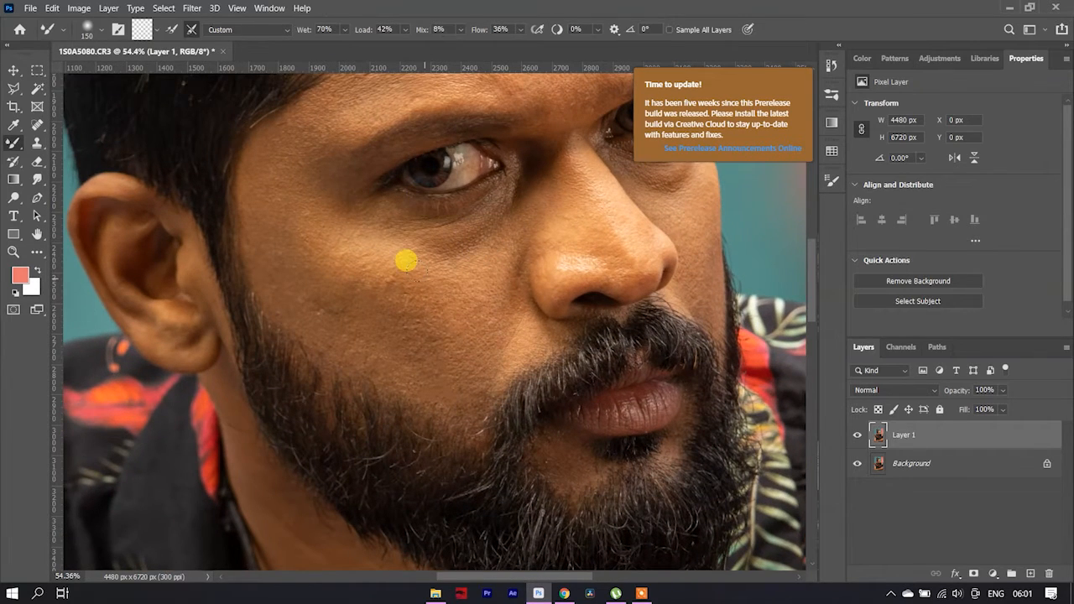
pyautogui.scroll(2, 403, 277)
pyautogui.scroll(4, 396, 275)
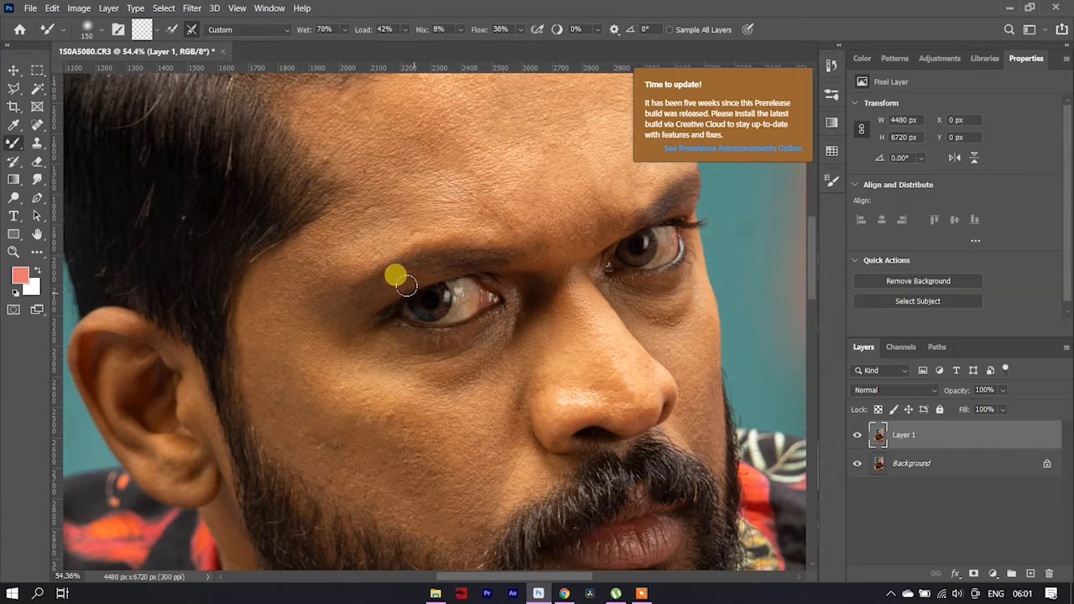
pyautogui.press(']')
pyautogui.scroll(3, 411, 201)
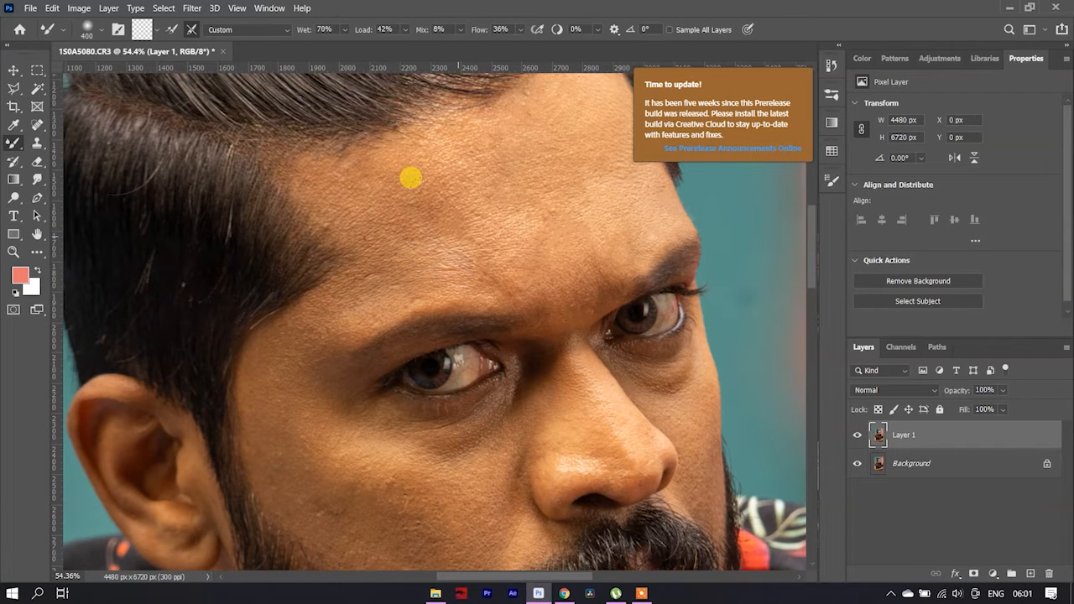
pyautogui.press(']')
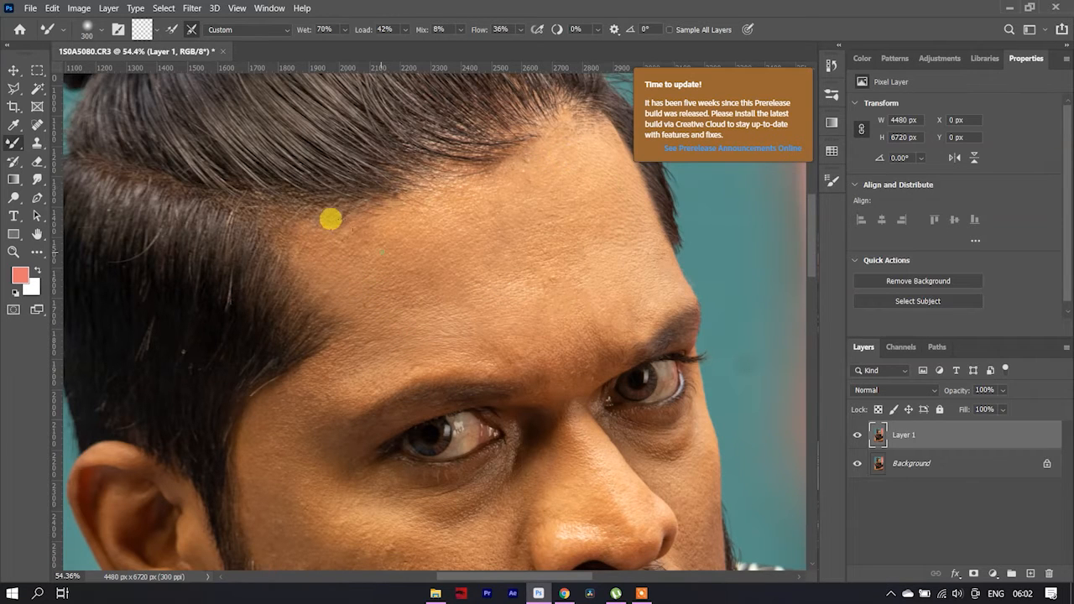
# - Blend the skin of the cheek between the ear, eye and beard with the Mixer Brush at size 200
pyautogui.scroll(-5, 438, 271)
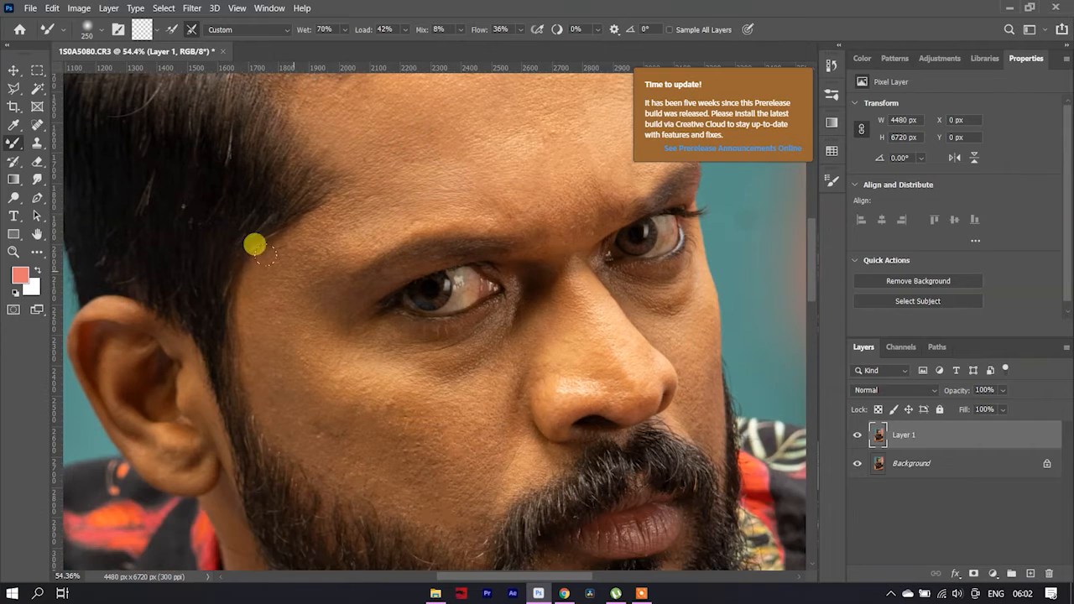
pyautogui.press('[')
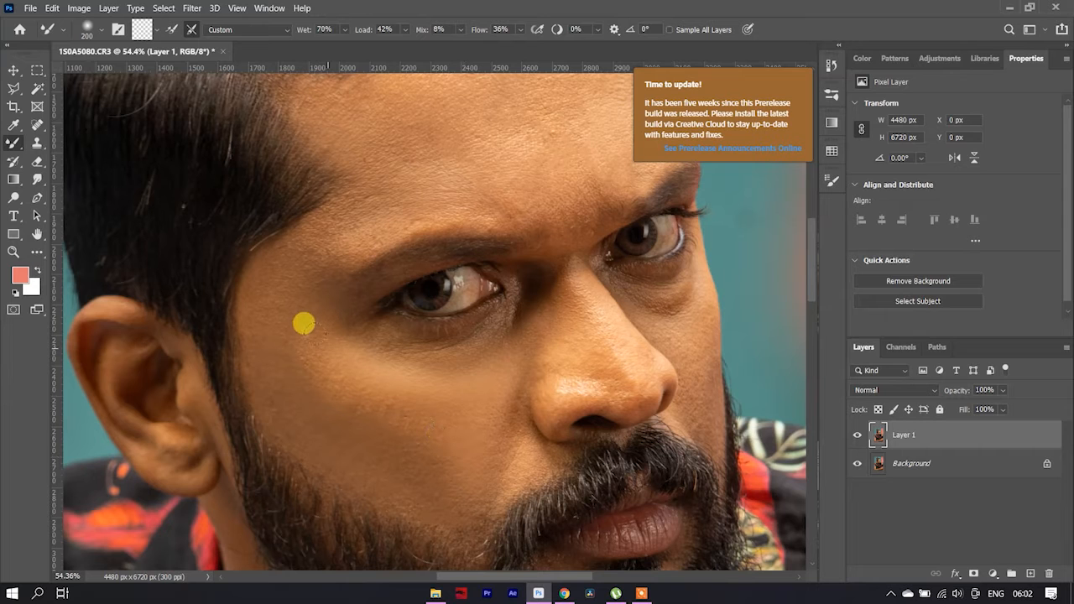
pyautogui.scroll(-5, 483, 382)
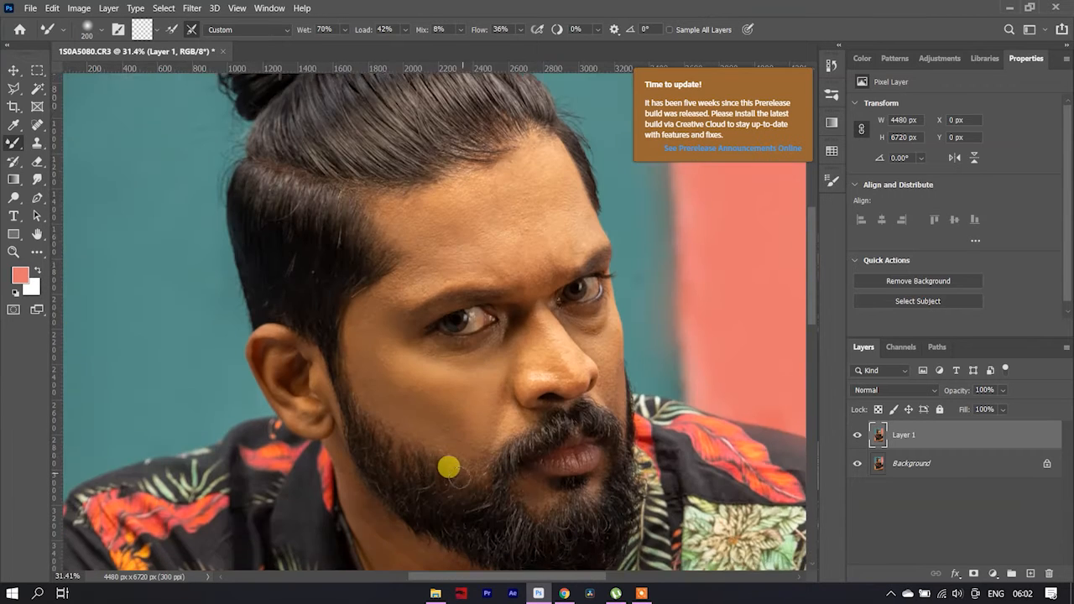
pyautogui.scroll(-2, 448, 467)
pyautogui.scroll(3, 445, 292)
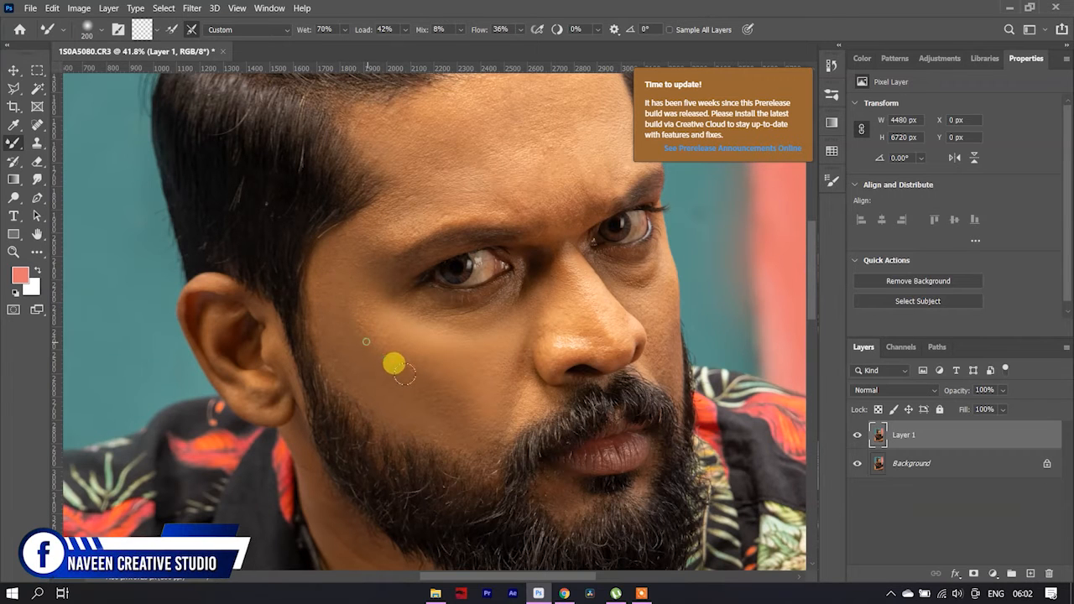
pyautogui.scroll(5, 432, 435)
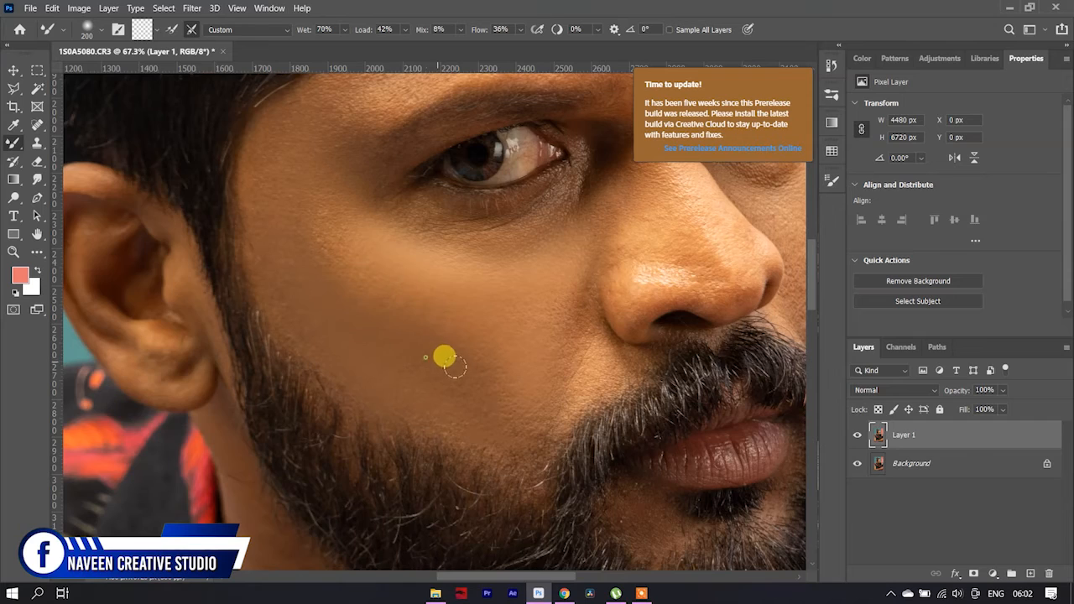
pyautogui.scroll(-5, 475, 392)
# - Smooth the bridge and side of the nose with the Mixer Brush reduced to size 125
pyautogui.scroll(4, 587, 324)
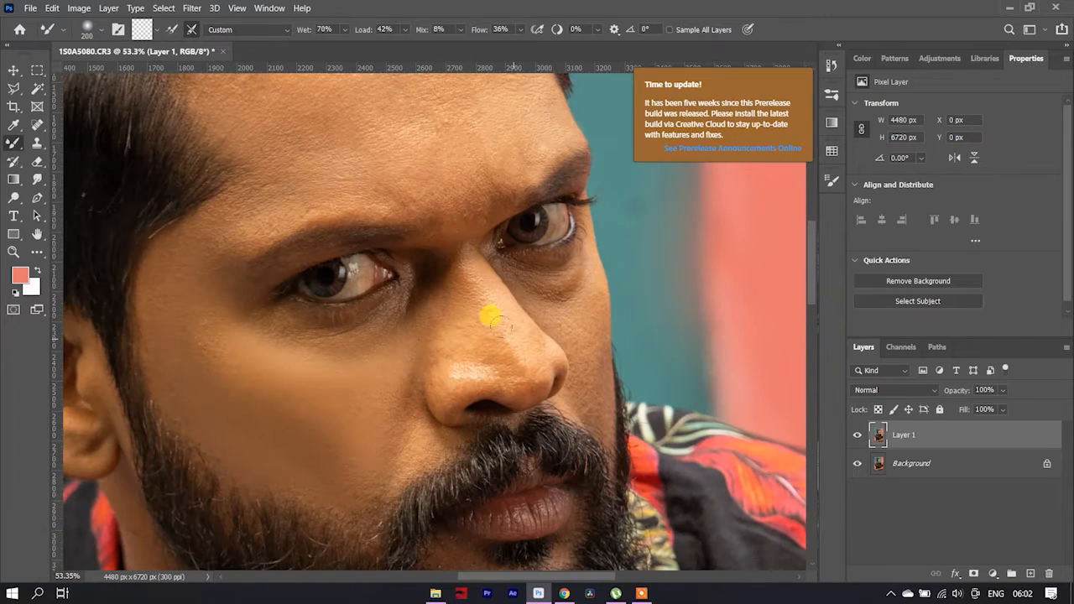
pyautogui.press('[')
pyautogui.press('[')
pyautogui.press('[')
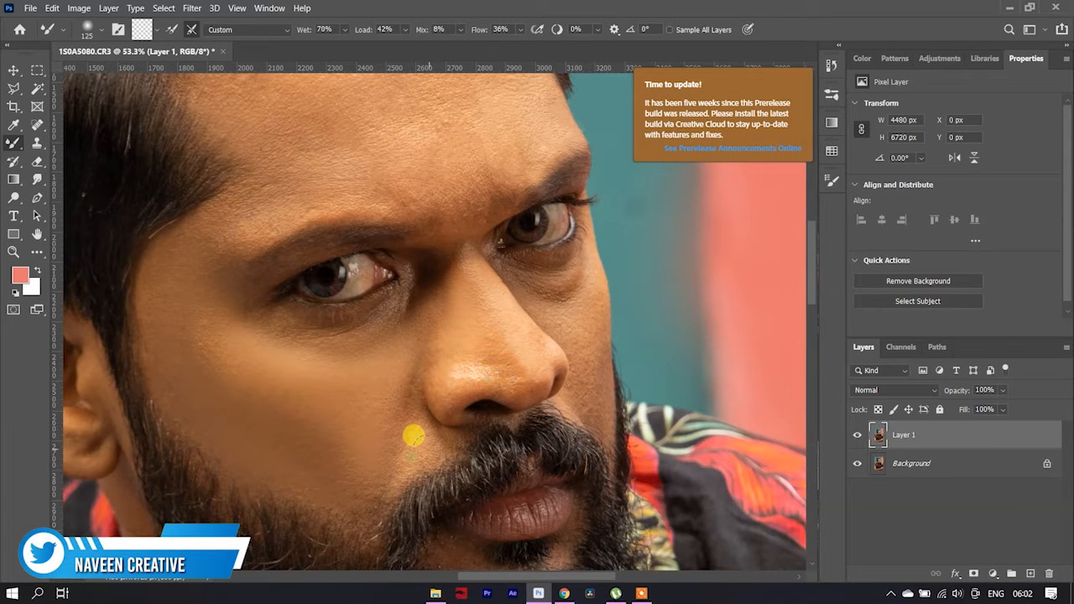
# - Soften the skin on the far cheek at size 175 and beneath the far eye at size 150
pyautogui.press(']')
pyautogui.press(']')
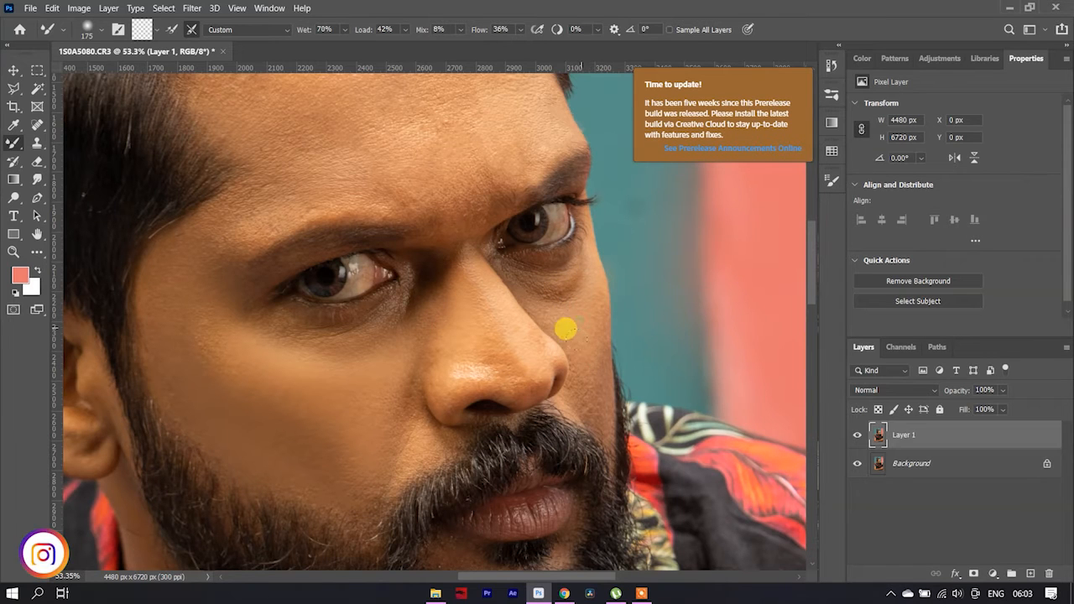
pyautogui.press('[')
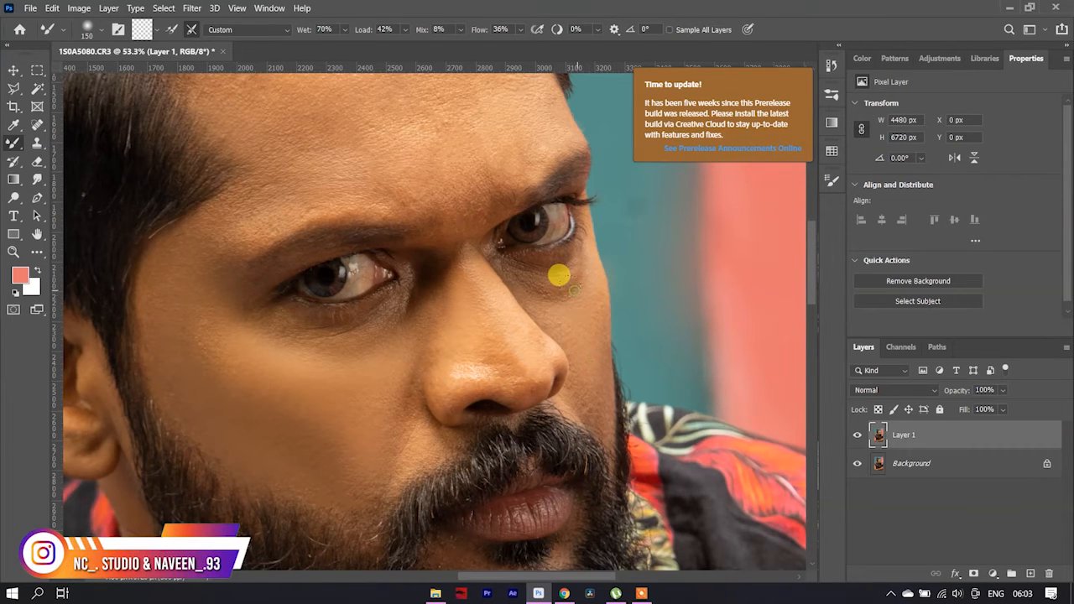
# - Smooth the skin under the far eye and beside the nose with the Mixer Brush at size 100, and between the brows at 150
pyautogui.press('[')
pyautogui.press('[')
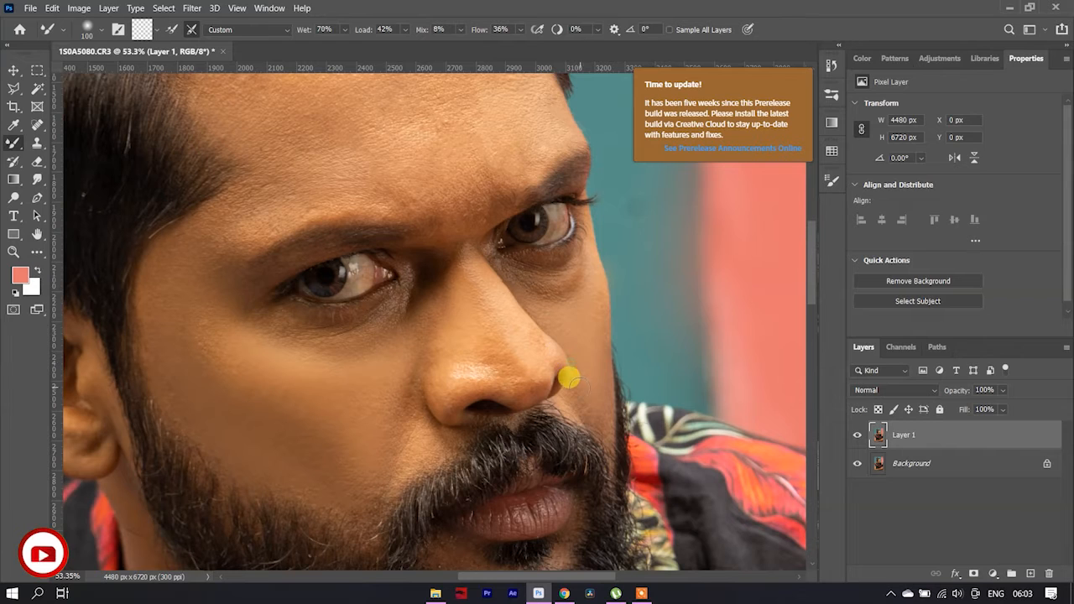
pyautogui.press(']')
pyautogui.press(']')
pyautogui.scroll(3, 582, 293)
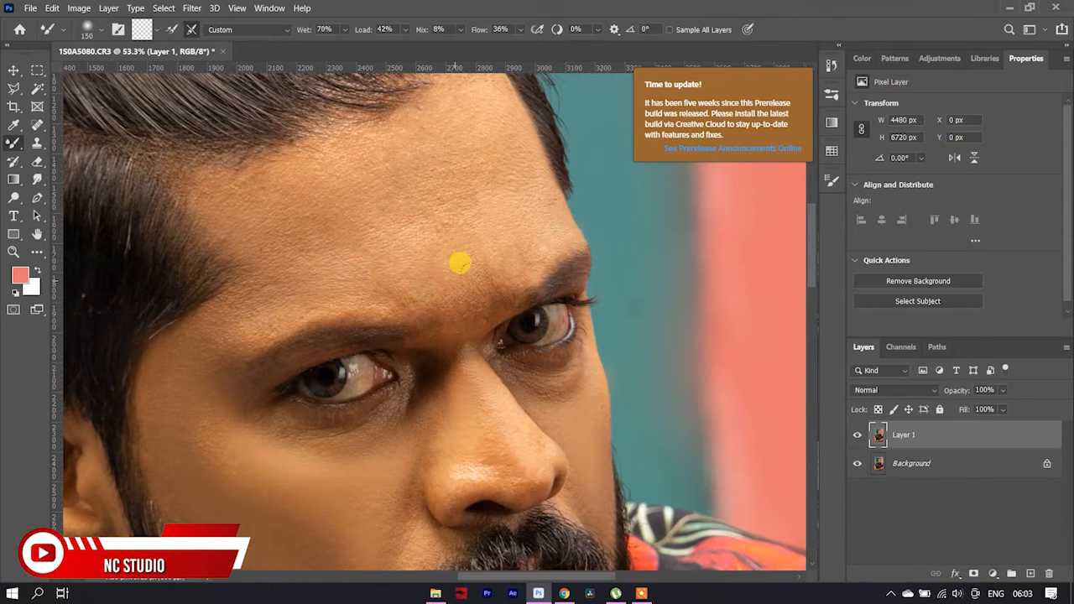
# - Blend the near cheek above the beard and the temple beside the eye with the Mixer Brush at size 150
pyautogui.scroll(-5, 259, 278)
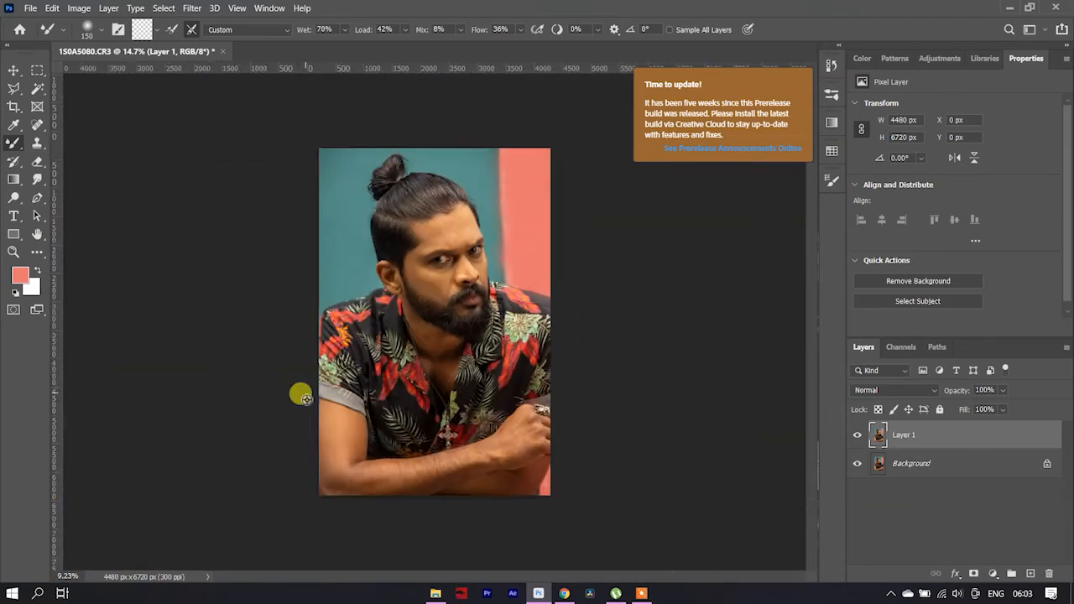
pyautogui.scroll(2, 348, 439)
pyautogui.scroll(2, 520, 168)
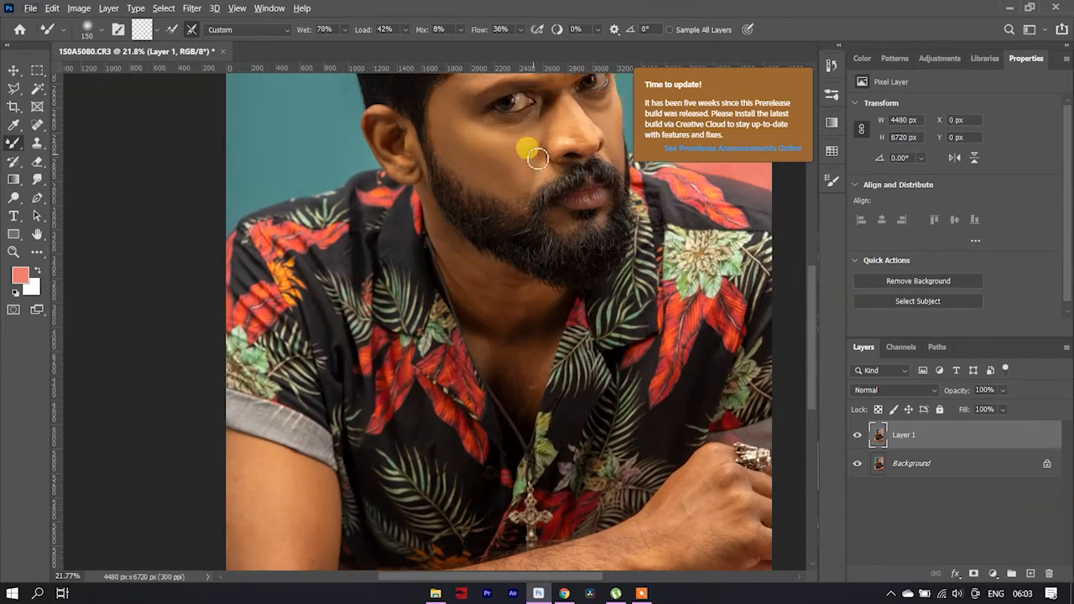
pyautogui.scroll(3, 537, 157)
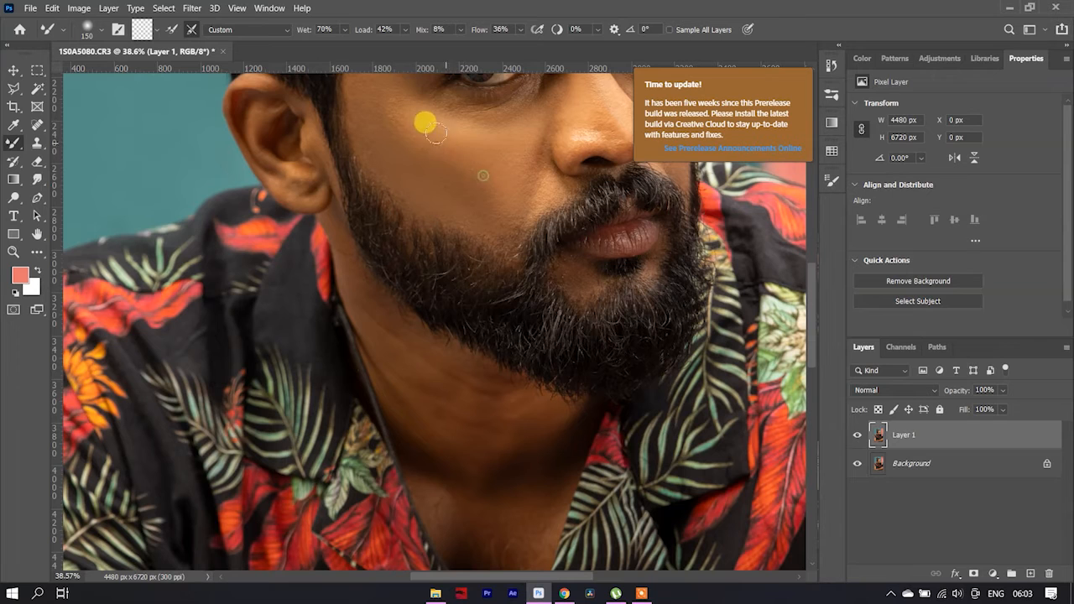
pyautogui.scroll(2, 385, 106)
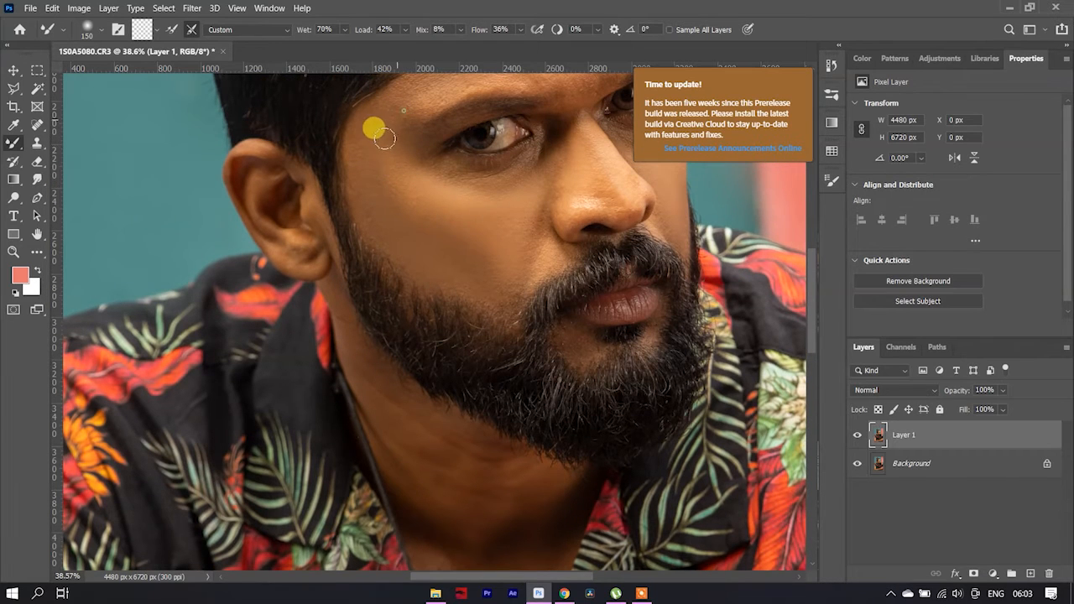
pyautogui.scroll(-3, 381, 352)
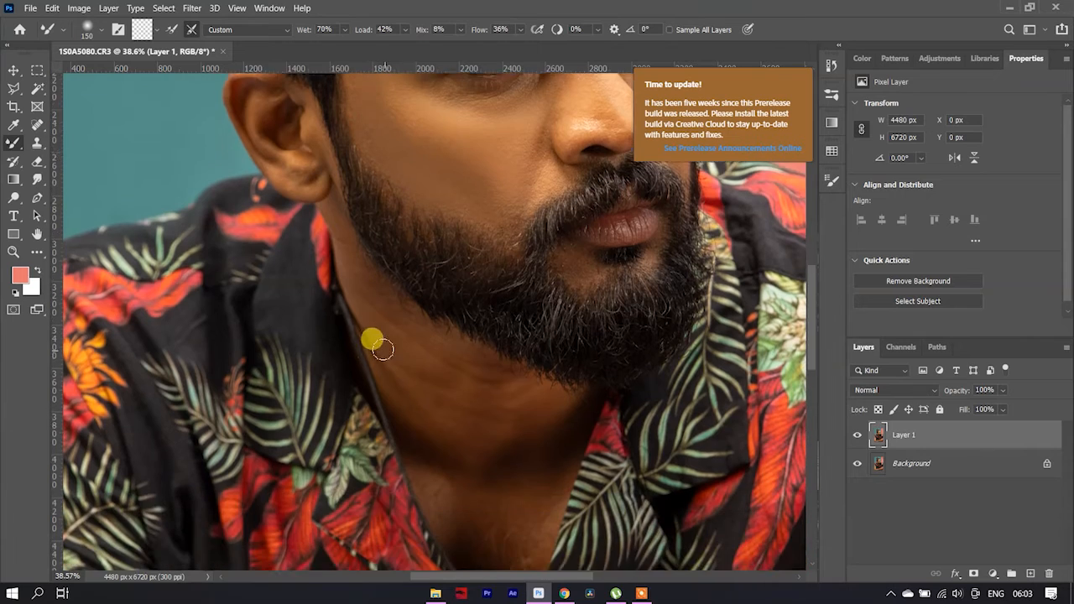
# - Smooth the skin of the upper arm below the rolled sleeve with the Mixer Brush enlarged to size 500
pyautogui.scroll(-10, 344, 354)
pyautogui.scroll(7, 199, 525)
pyautogui.scroll(-4, 223, 443)
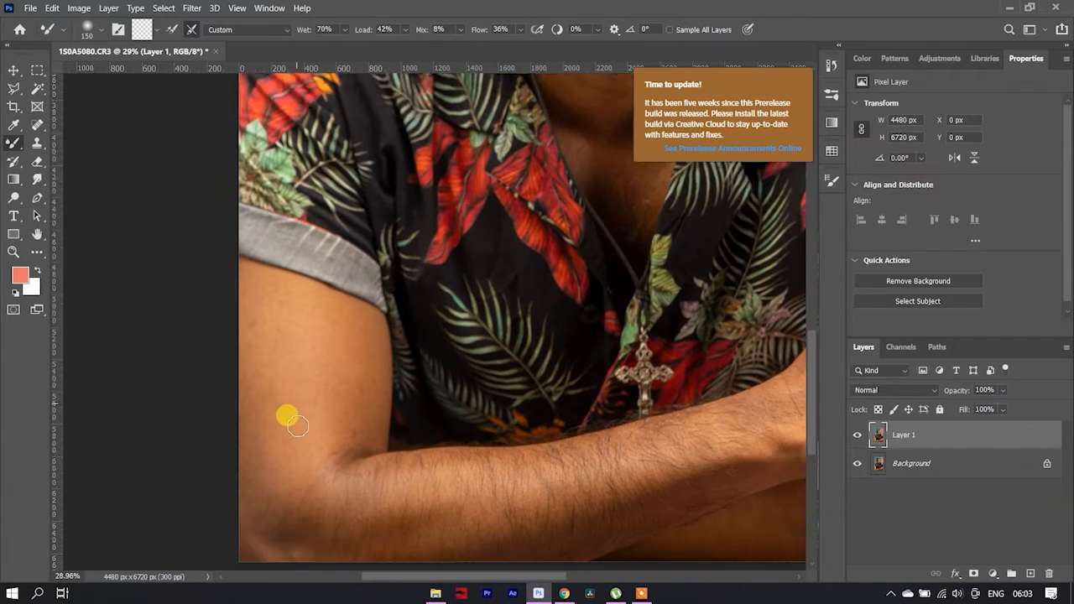
pyautogui.press(']')
pyautogui.press(']')
pyautogui.press(']')
pyautogui.press(']')
pyautogui.press(']')
pyautogui.press(']')
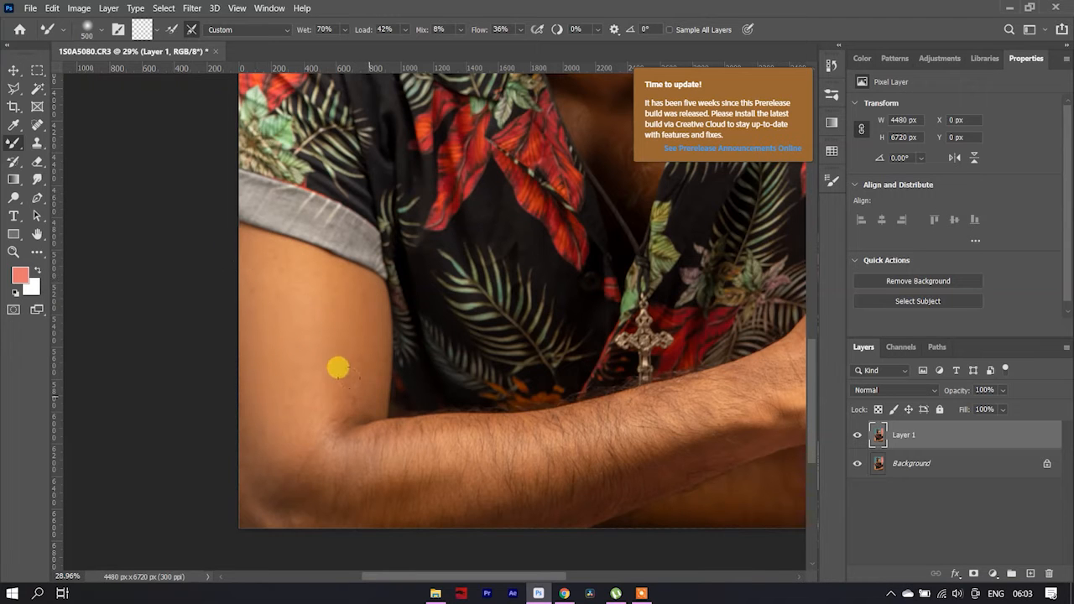
# - Open the Photo-Toolbox SkinFiner filter on Layer 1
pyautogui.scroll(-5, 464, 389)
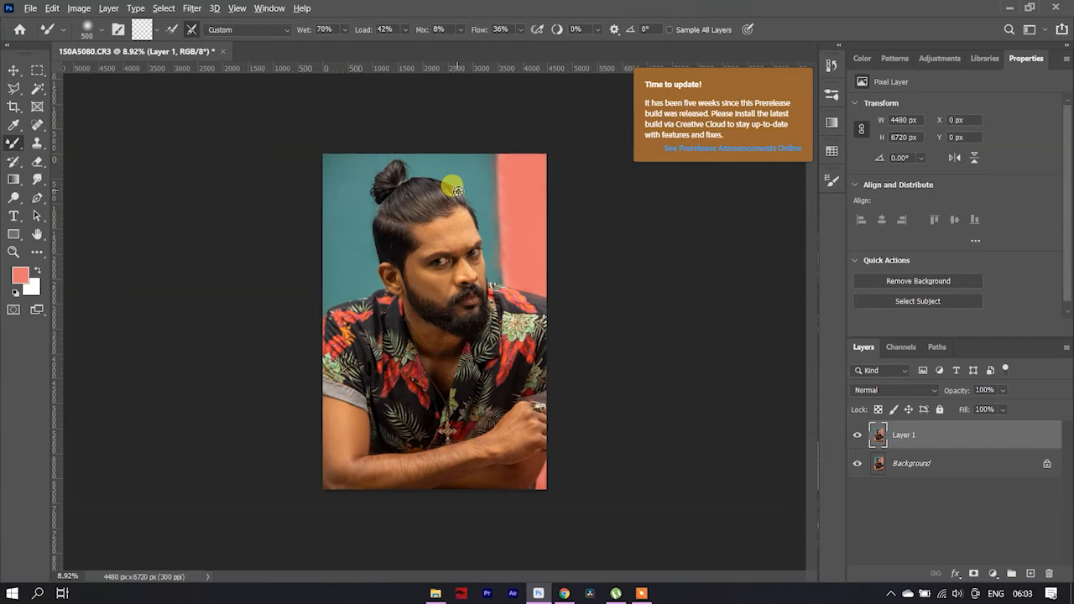
pyautogui.scroll(2, 459, 193)
pyautogui.scroll(2, 459, 193)
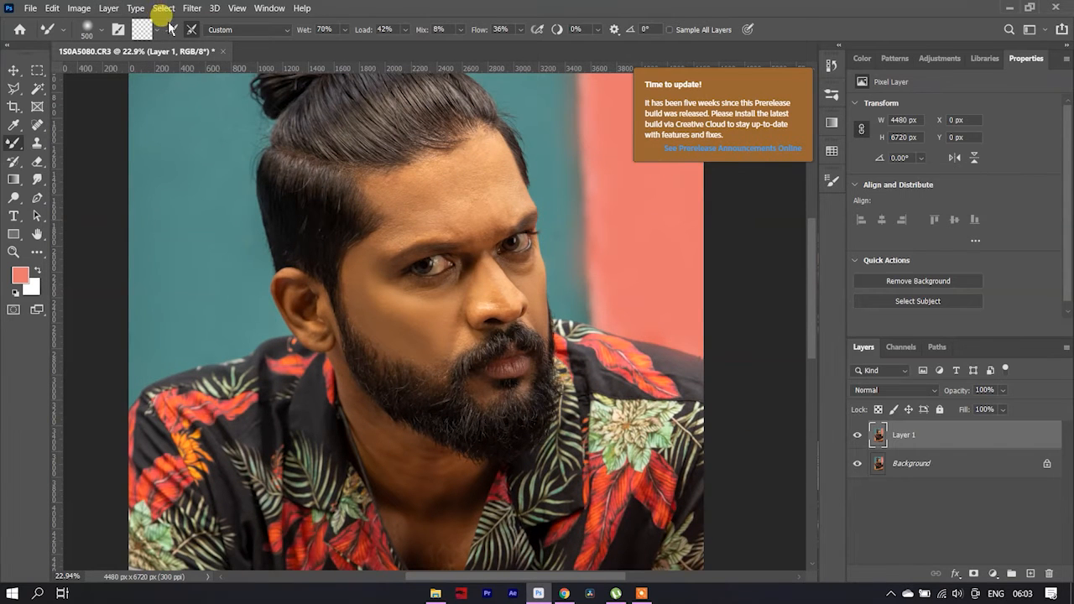
pyautogui.click(192, 7)
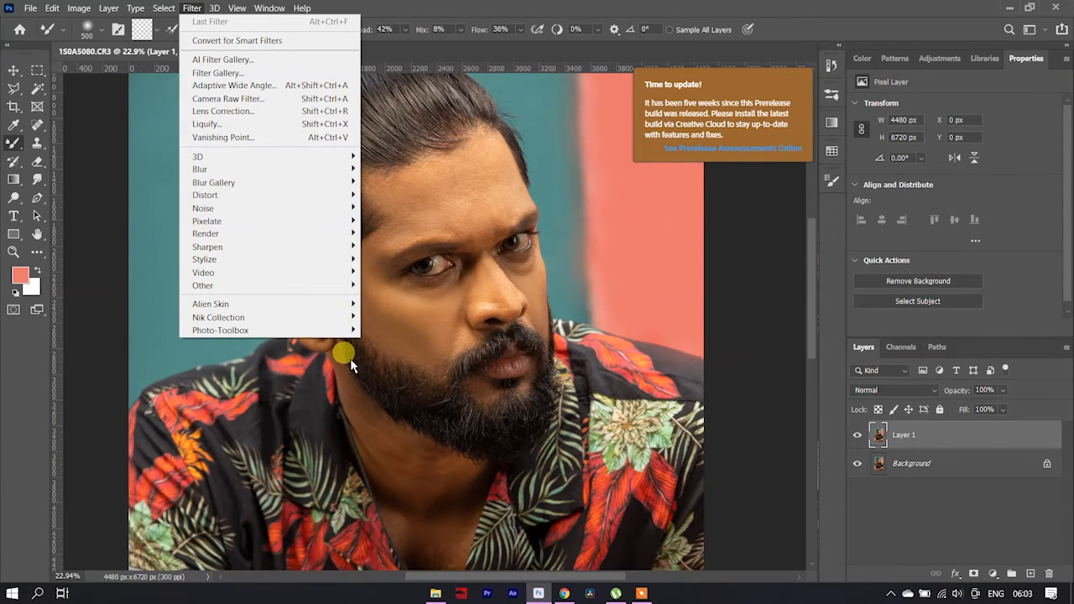
pyautogui.moveTo(349, 336)
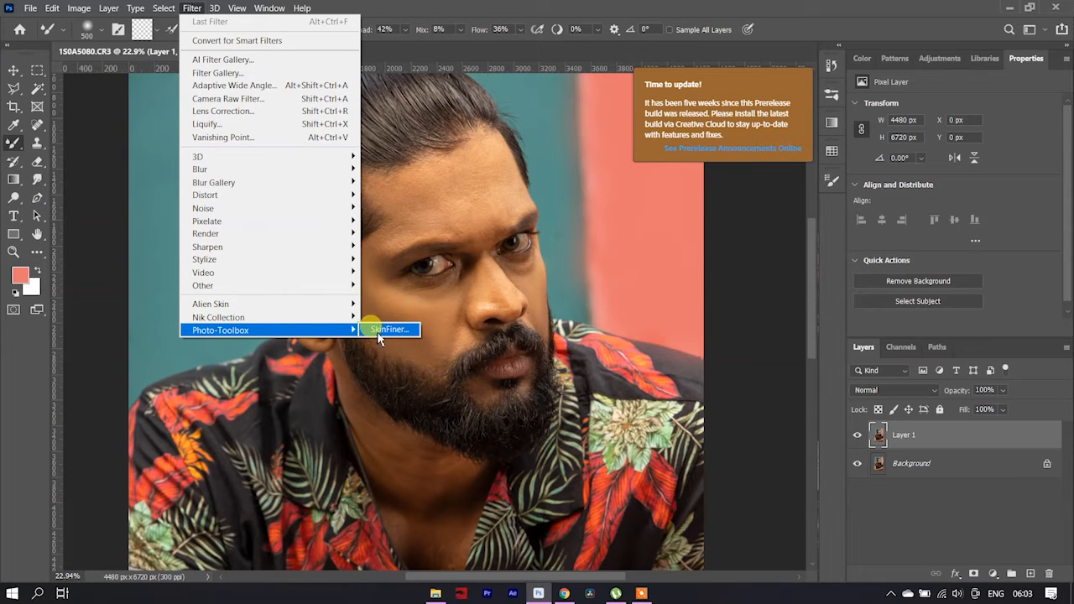
pyautogui.click(379, 330)
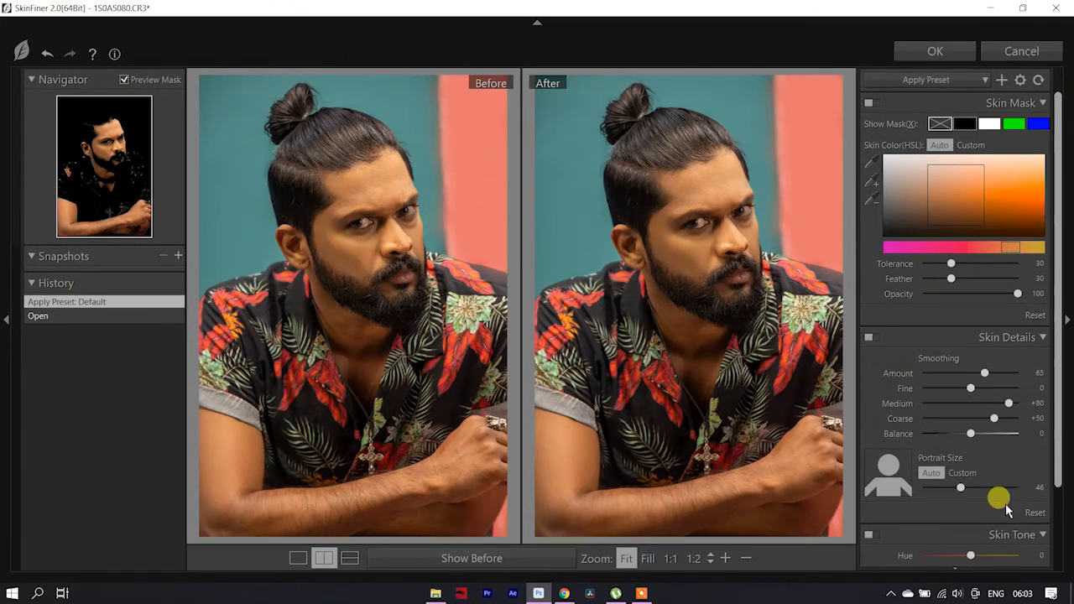
# - Set the skin smoothing Amount to 72 and Fine to -9, adjust the skin tone brightness, and apply the filter
pyautogui.click(646, 558)
pyautogui.click(711, 555)
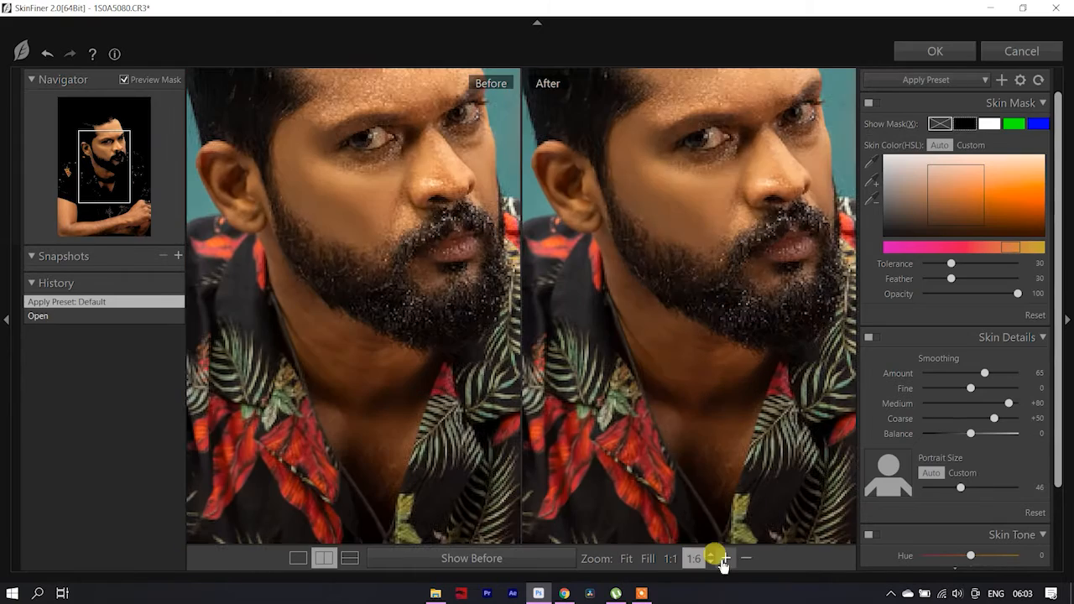
pyautogui.moveTo(115, 136)
pyautogui.mouseDown()
pyautogui.moveTo(118, 99)
pyautogui.moveTo(120, 118)
pyautogui.mouseUp()
pyautogui.click(712, 561)
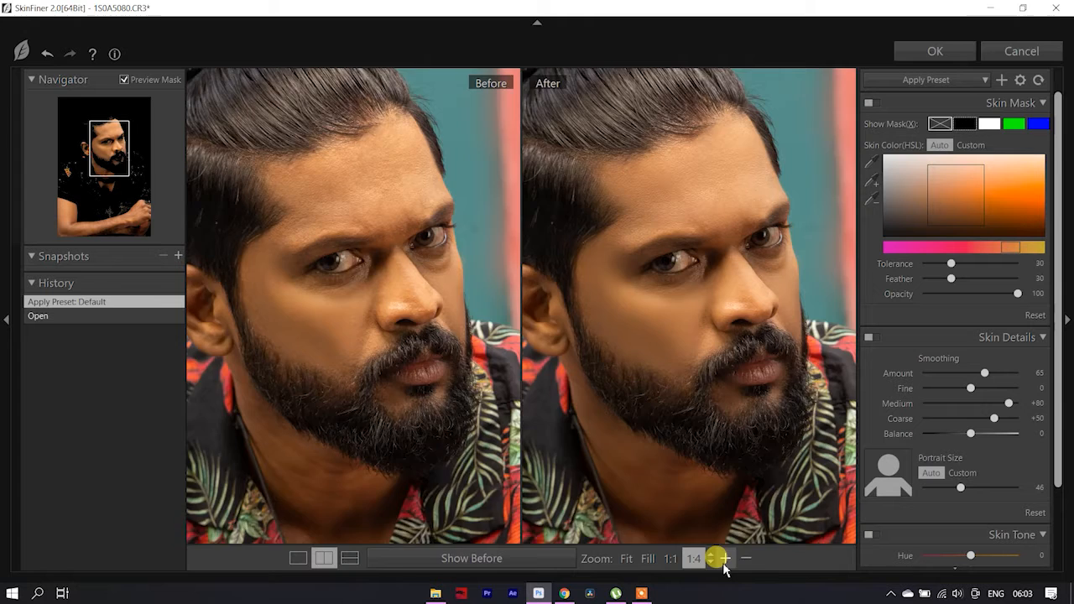
pyautogui.click(872, 182)
pyautogui.click(736, 118)
pyautogui.click(642, 352)
pyautogui.moveTo(993, 380); pyautogui.dragTo(996, 379)
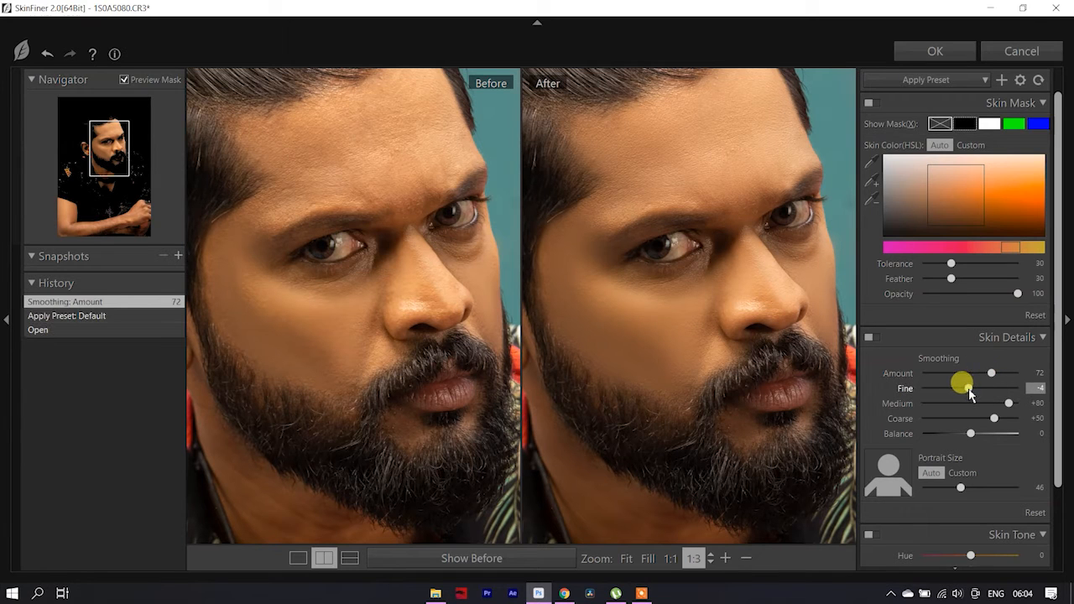
pyautogui.moveTo(967, 391); pyautogui.dragTo(967, 391)
pyautogui.scroll(-2, 968, 391)
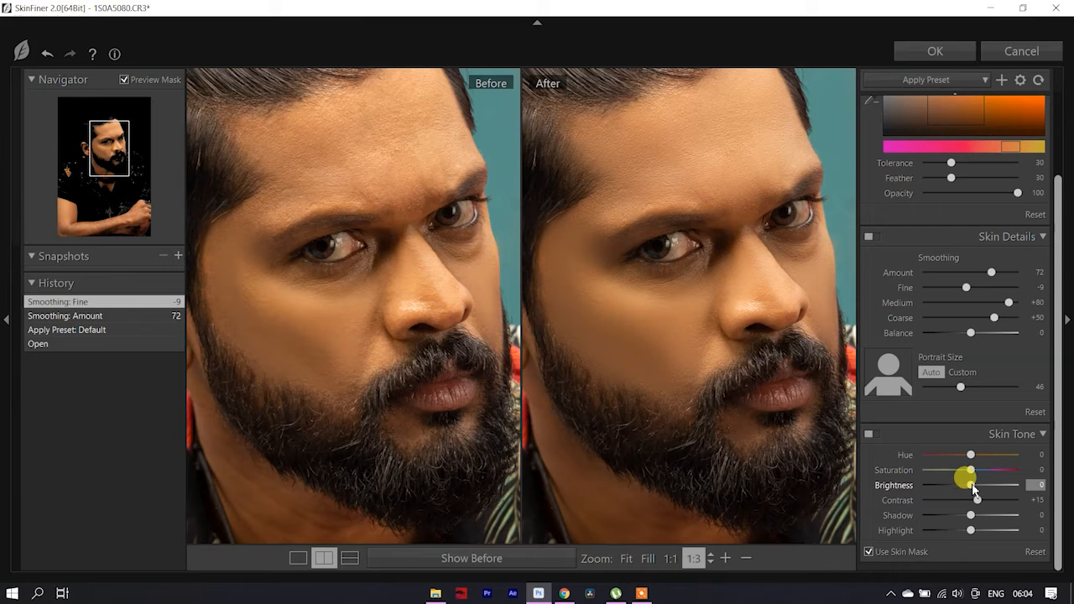
pyautogui.moveTo(975, 490); pyautogui.dragTo(975, 490)
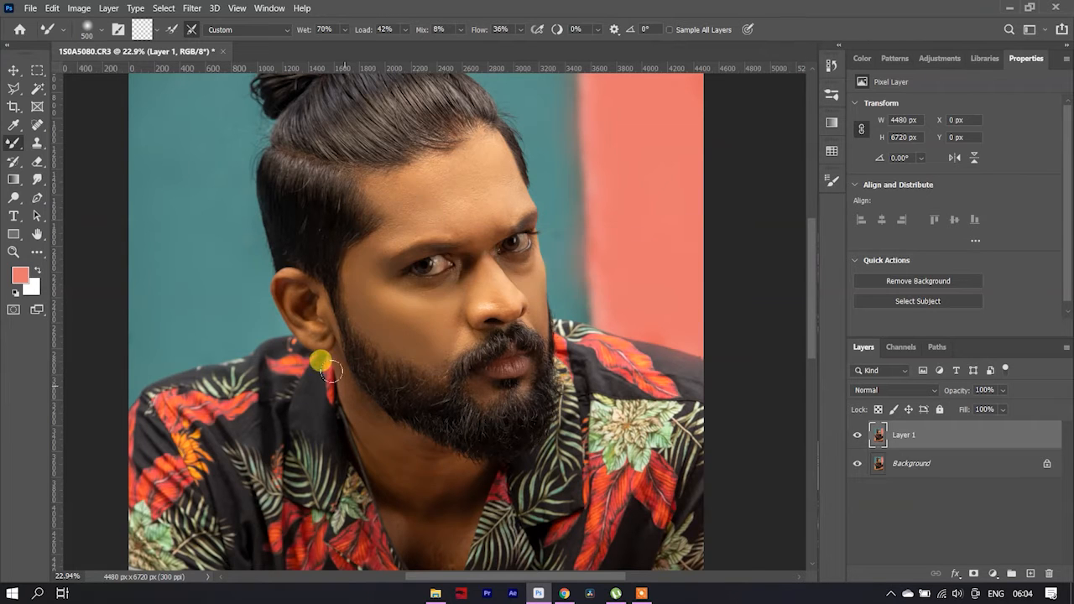
# - Examine the filtered skin on the cheek, nose and forehead up close and within the whole portrait
pyautogui.scroll(3, 377, 362)
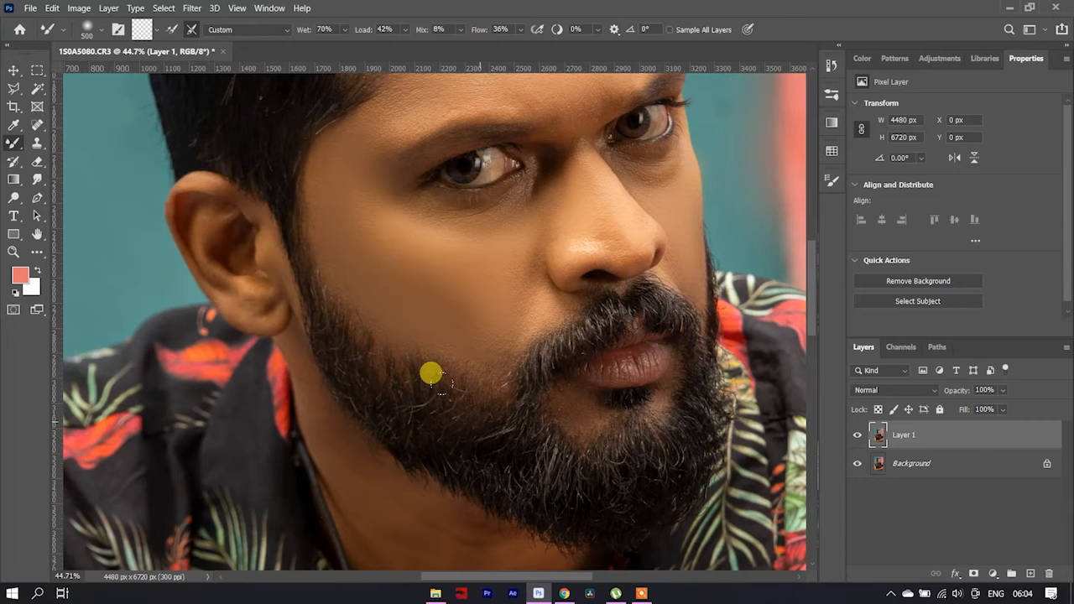
pyautogui.scroll(-2, 400, 311)
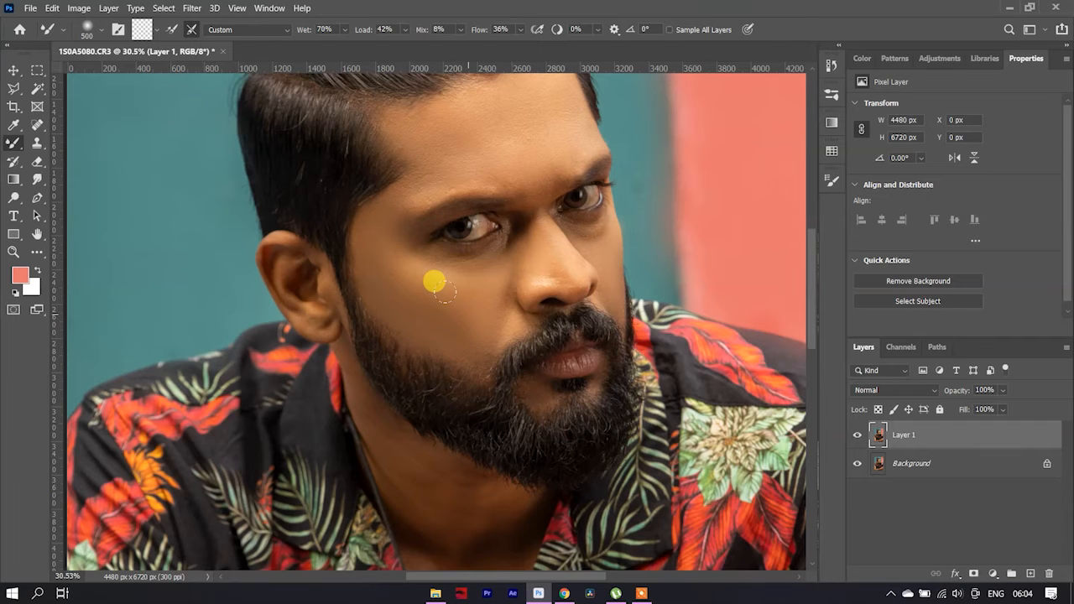
pyautogui.scroll(2, 449, 301)
pyautogui.scroll(-2, 475, 323)
pyautogui.scroll(-4, 528, 366)
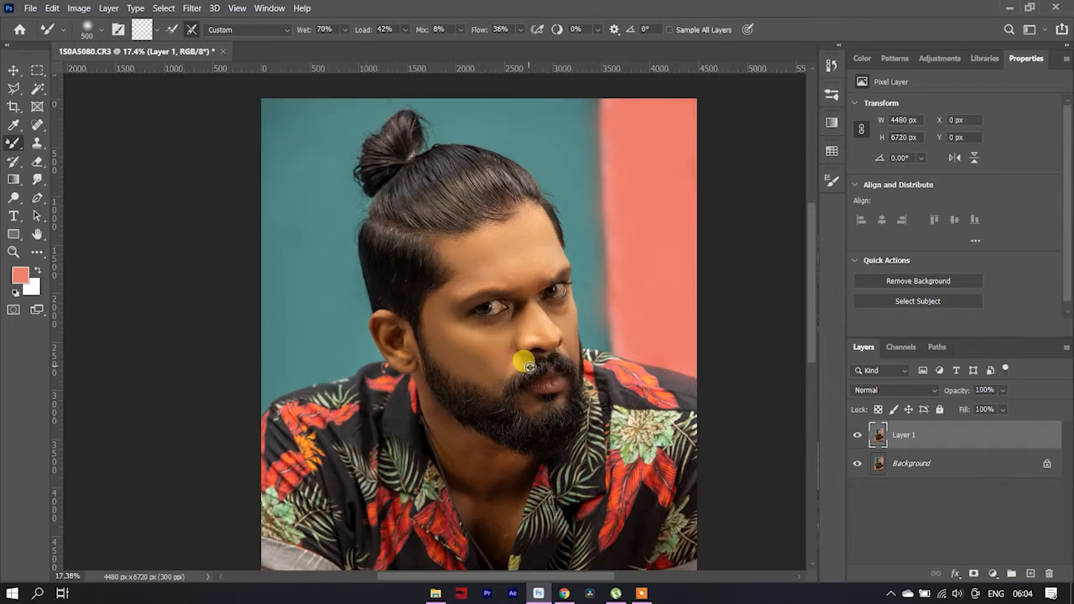
pyautogui.scroll(1, 529, 366)
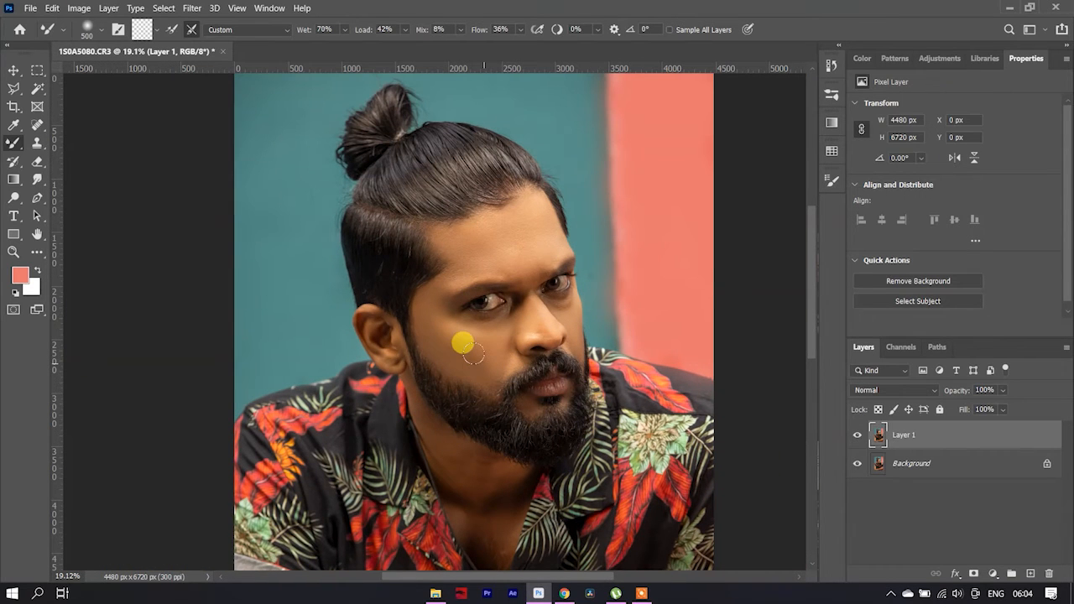
pyautogui.scroll(2, 470, 378)
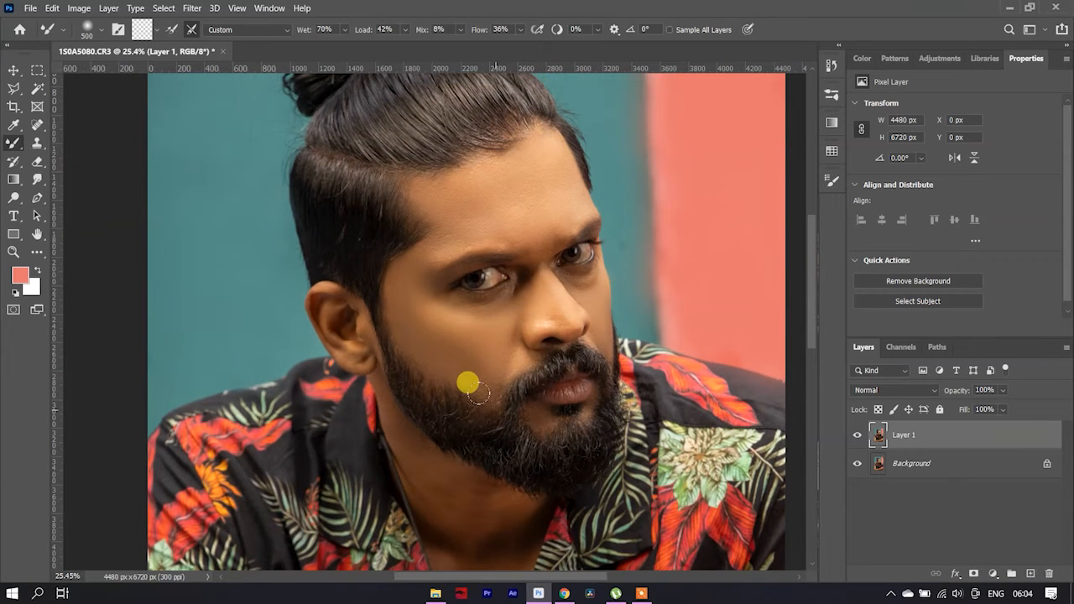
# - Convert Layer 1 to a smart object and open the Camera Raw Filter on it
pyautogui.rightClick(967, 432)
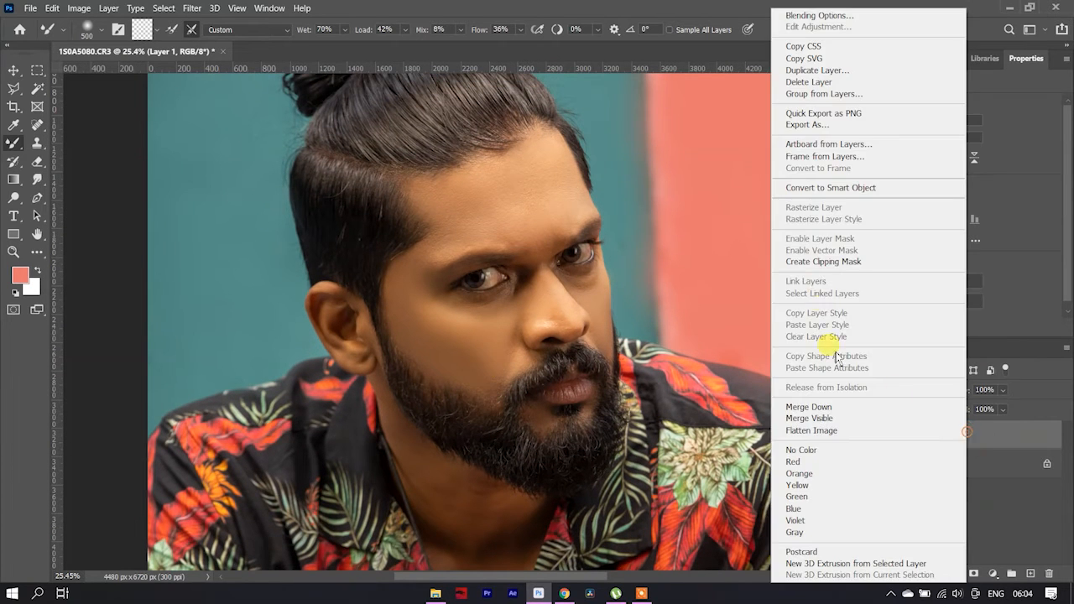
pyautogui.click(841, 187)
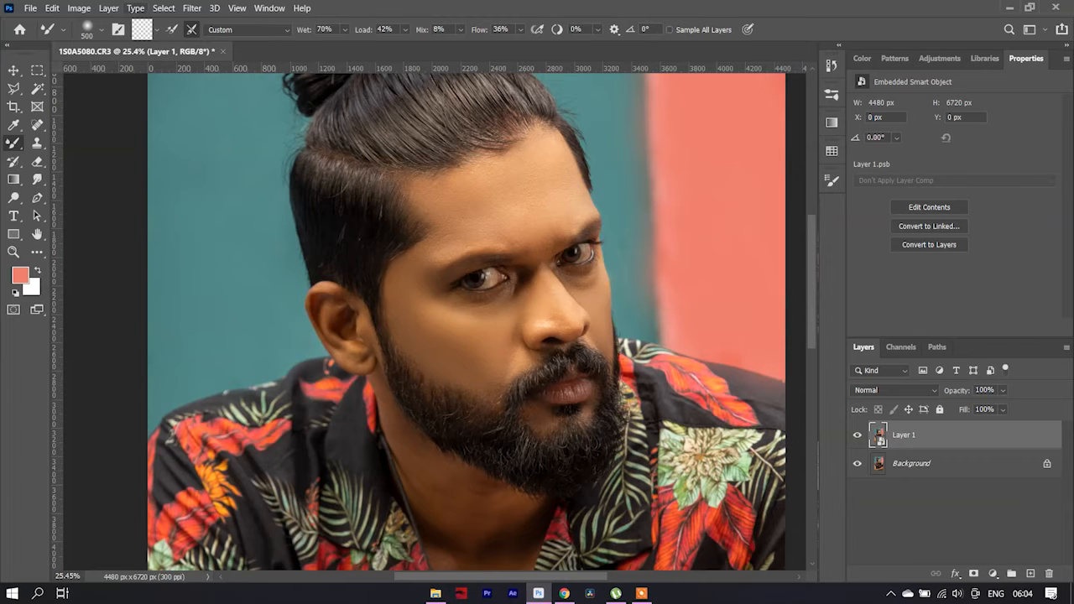
pyautogui.click(192, 8)
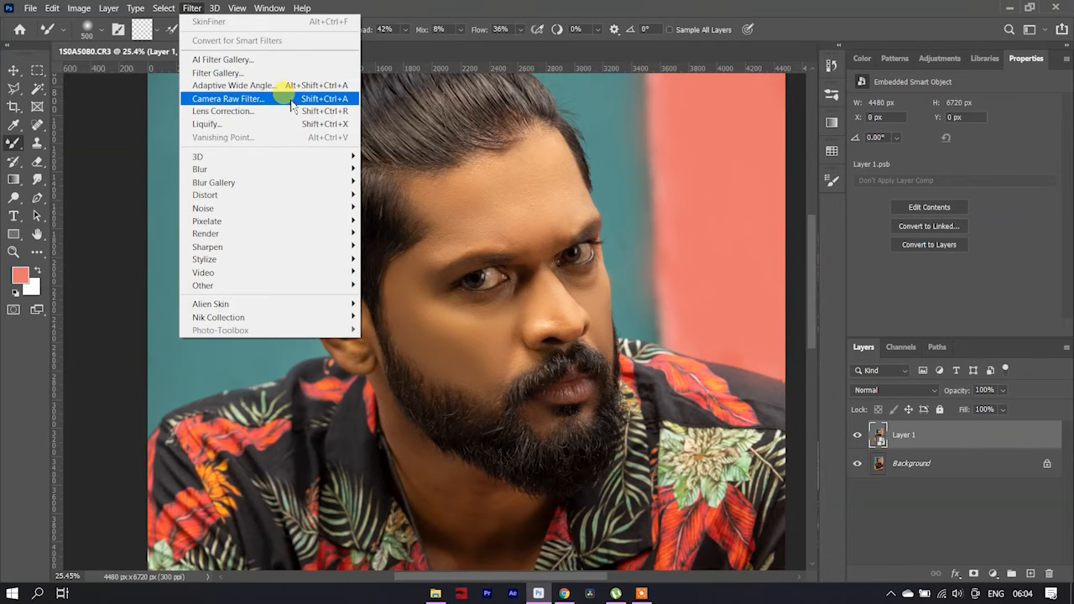
pyautogui.click(292, 100)
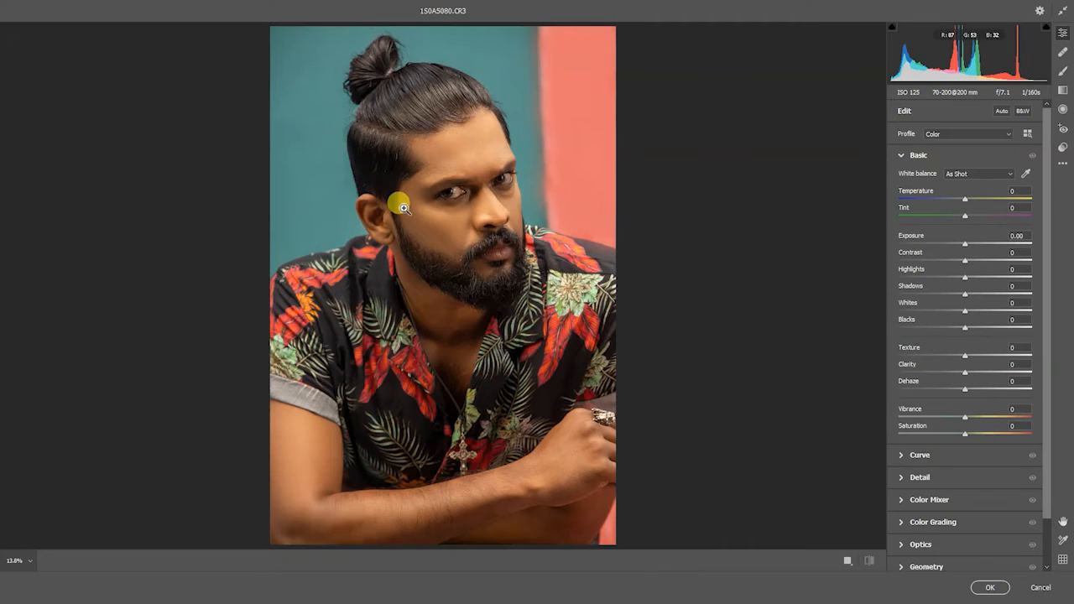
# - Browse the Camera Raw presets and apply the user preset #men to the portrait
pyautogui.moveTo(422, 185); pyautogui.dragTo(589, 72)
pyautogui.scroll(-2, 1012, 419)
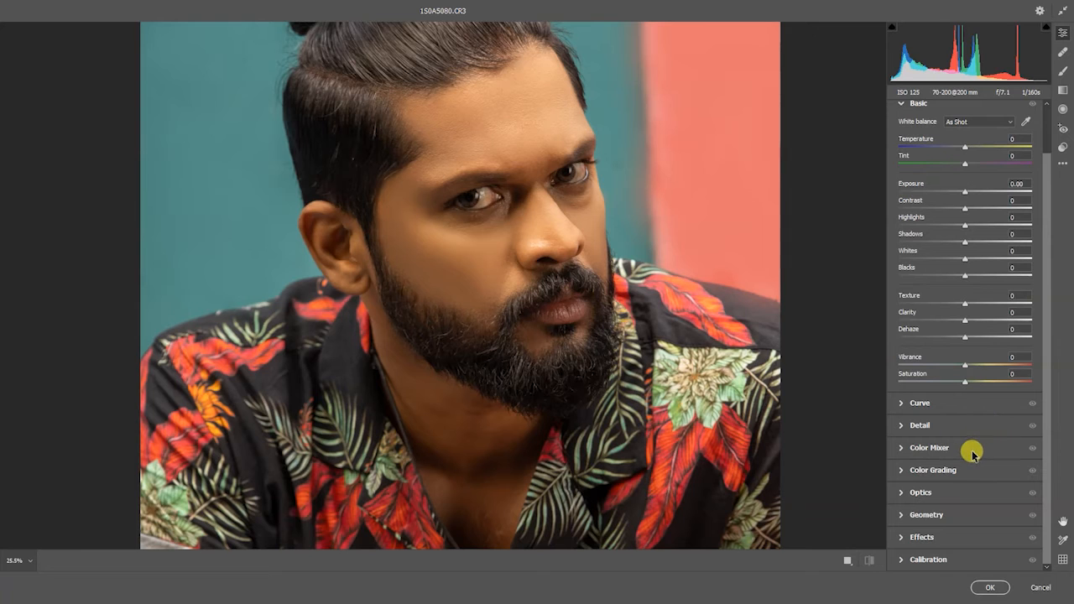
pyautogui.click(1060, 146)
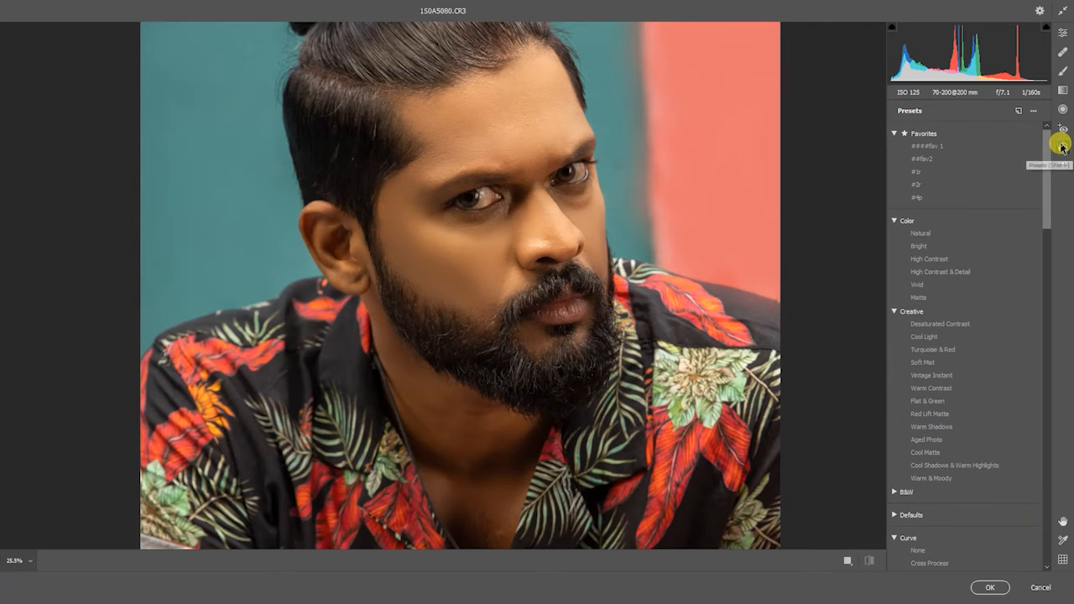
pyautogui.scroll(-2, 1025, 293)
pyautogui.scroll(-1, 1025, 300)
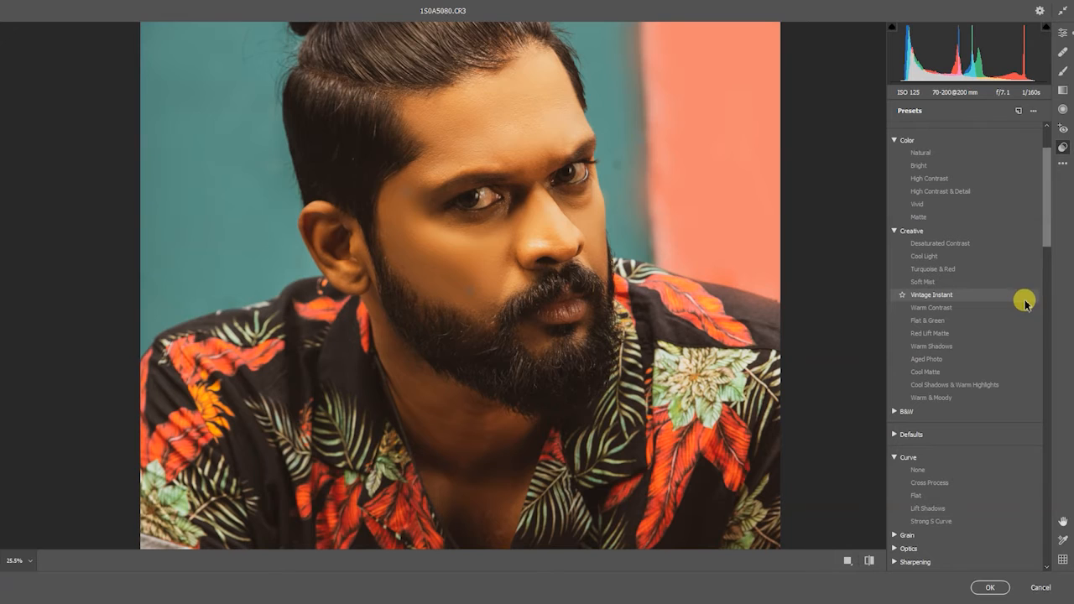
pyautogui.moveTo(1052, 223); pyautogui.dragTo(1057, 327)
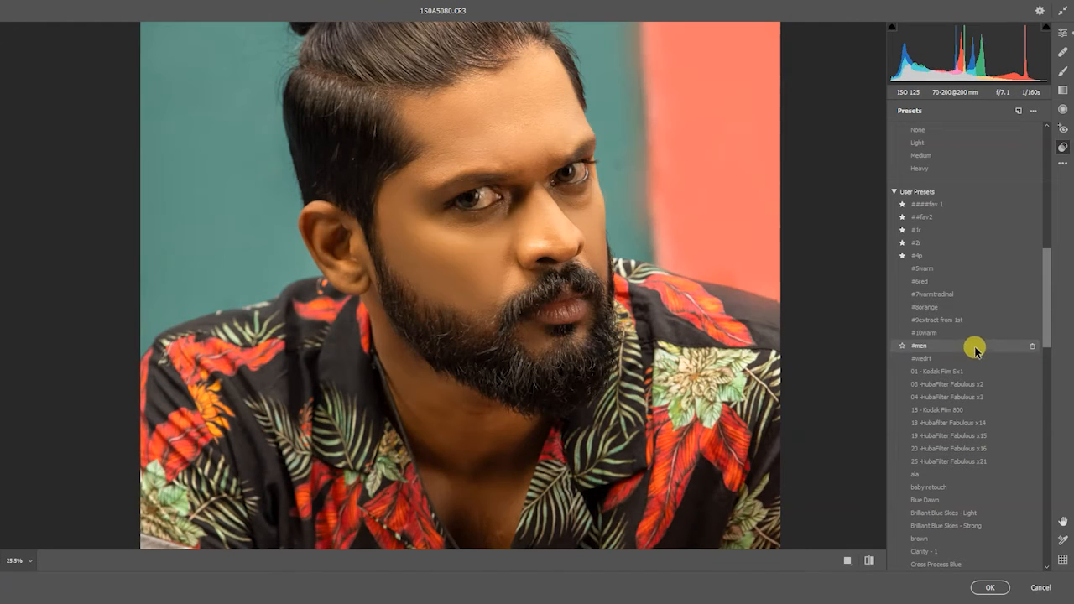
pyautogui.click(977, 349)
pyautogui.hotkey('ctrl', '0')
pyautogui.click(472, 243)
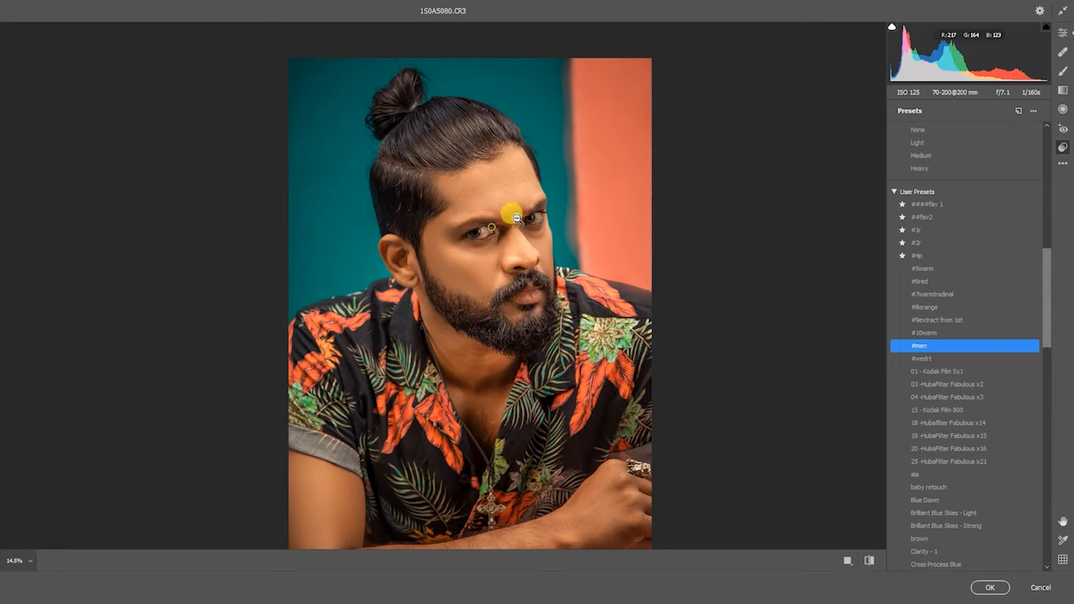
# - Show the Camera Raw edit adjustments and inspect the preset's effect on the face
pyautogui.click(1063, 33)
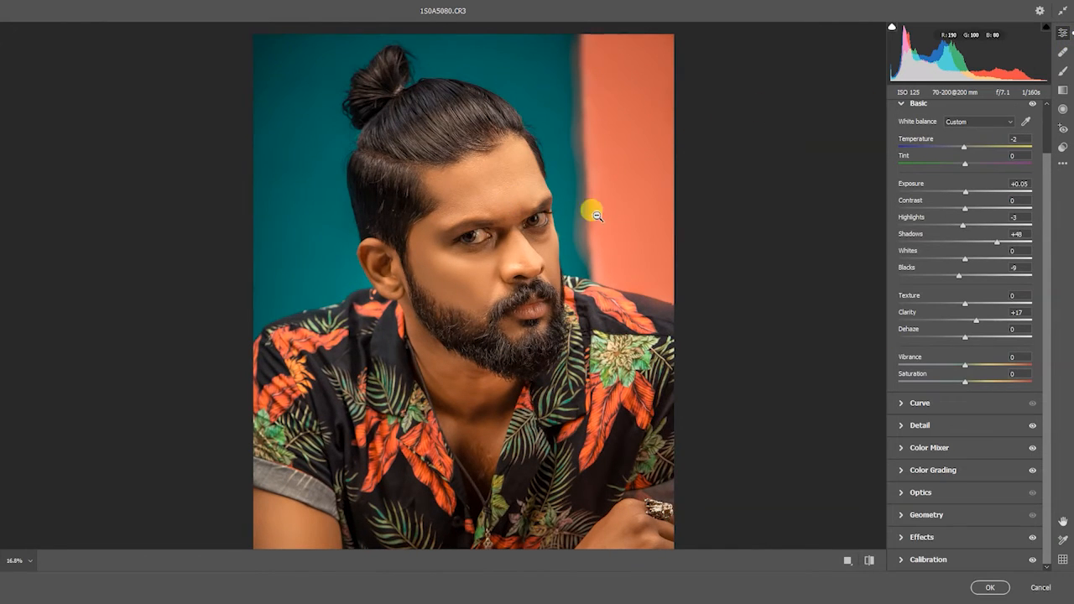
pyautogui.scroll(-3, 554, 208)
pyautogui.scroll(5, 507, 178)
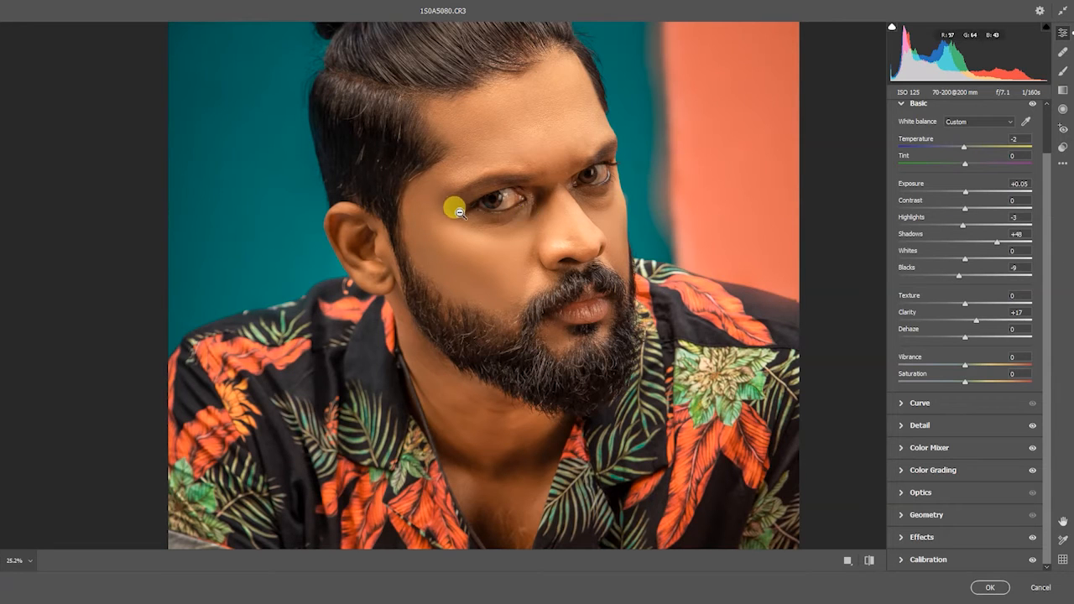
# - Examine the preset's effect on the whole portrait and up close on the cheek, nose and beard
pyautogui.scroll(-2, 453, 210)
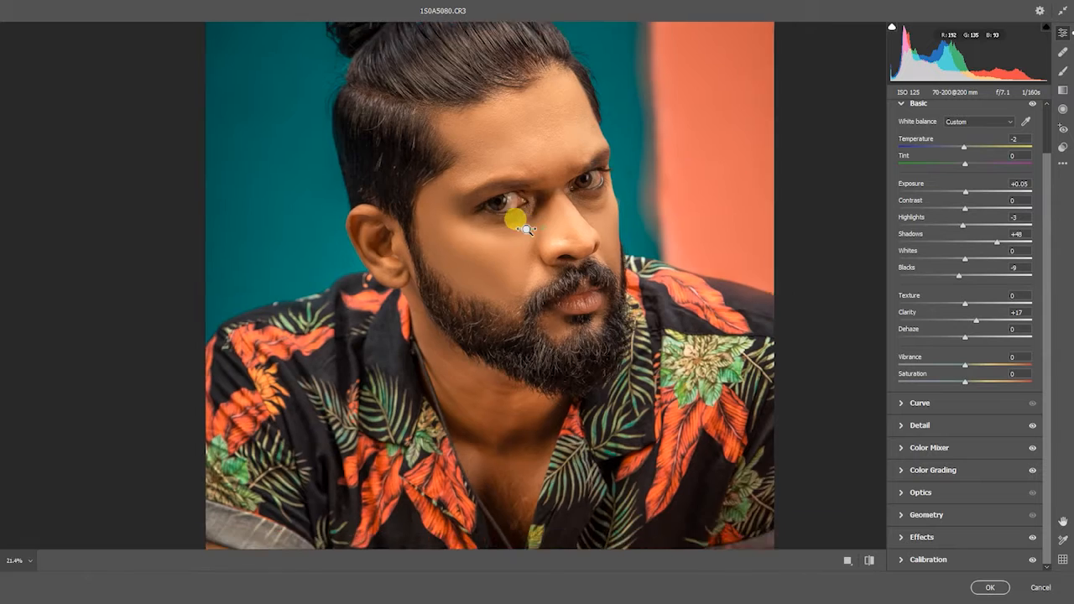
pyautogui.scroll(-1, 523, 200)
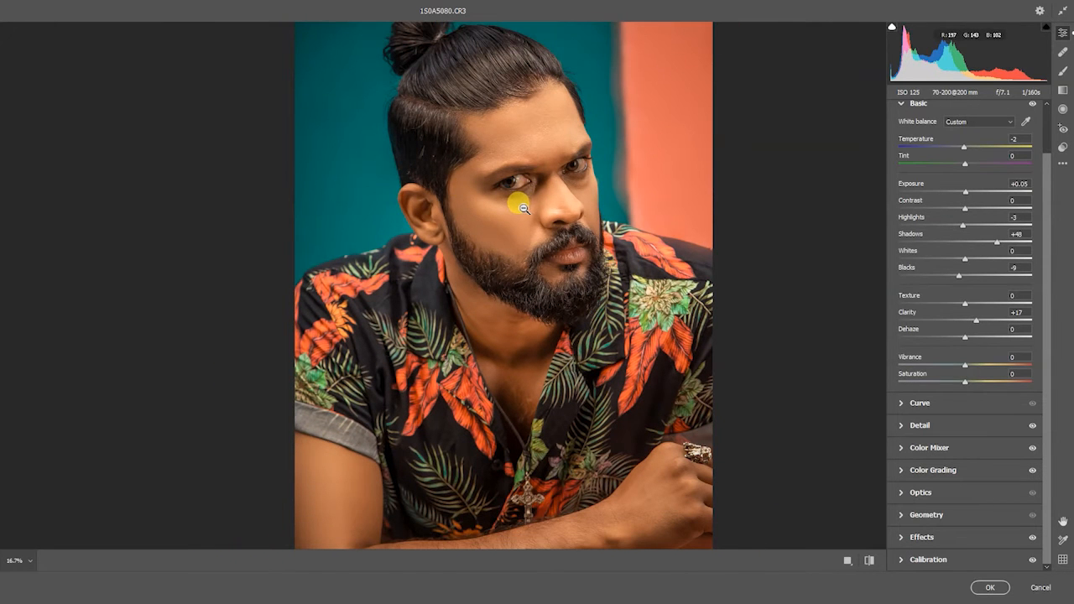
pyautogui.scroll(1, 524, 207)
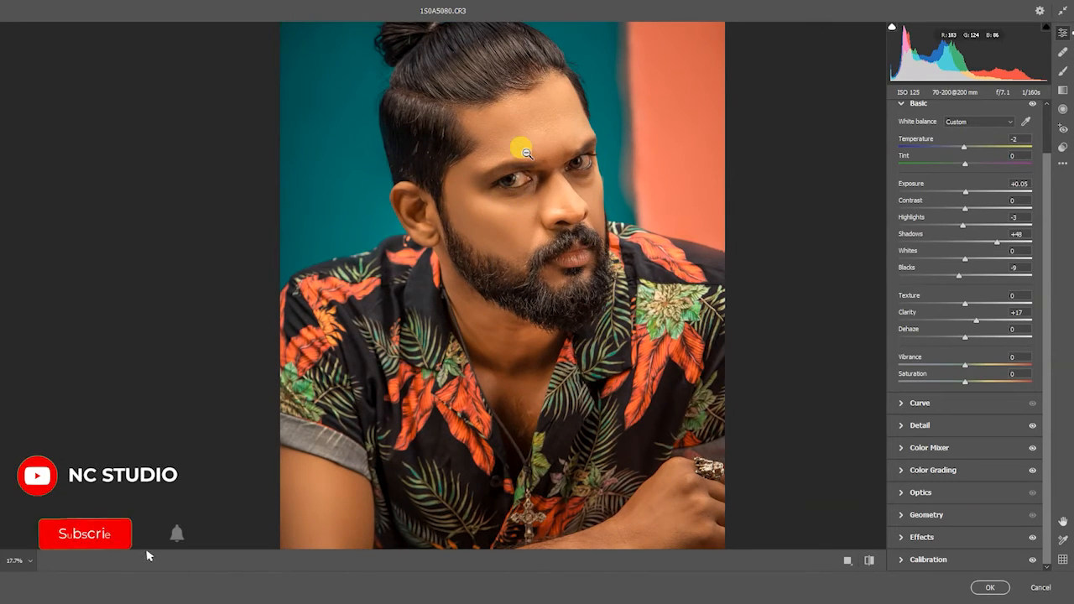
pyautogui.scroll(4, 520, 143)
pyautogui.scroll(-2, 579, 210)
pyautogui.scroll(3, 511, 256)
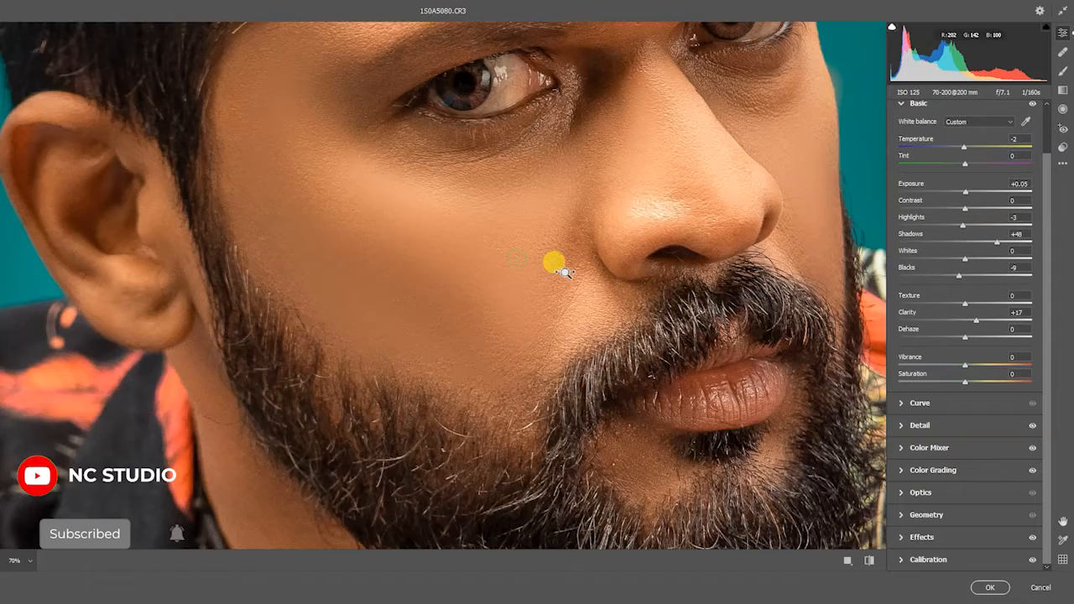
pyautogui.scroll(-4, 559, 267)
pyautogui.scroll(-4, 557, 238)
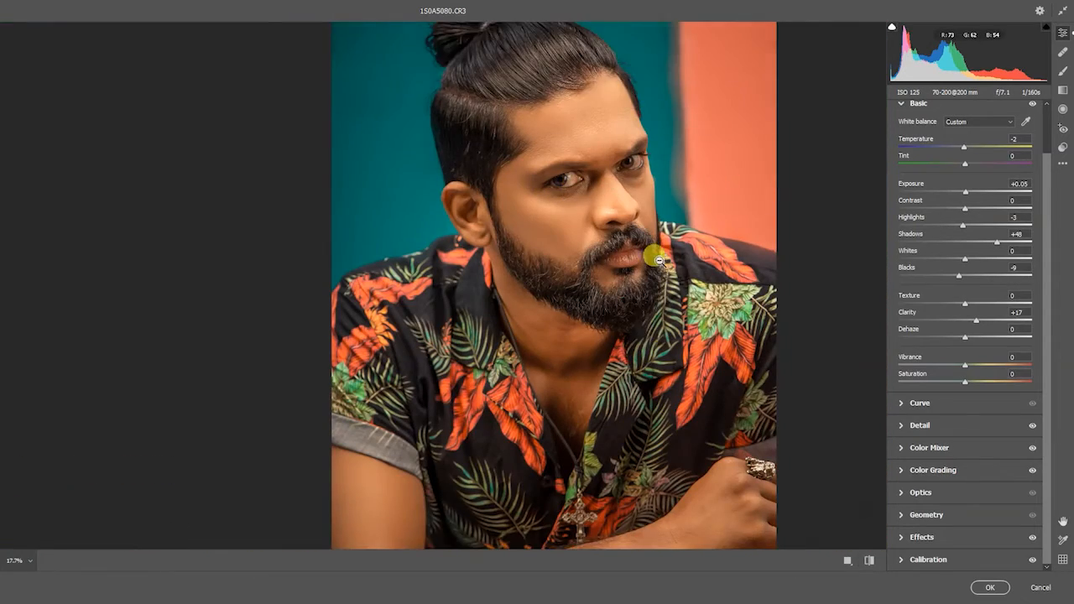
pyautogui.scroll(1, 618, 132)
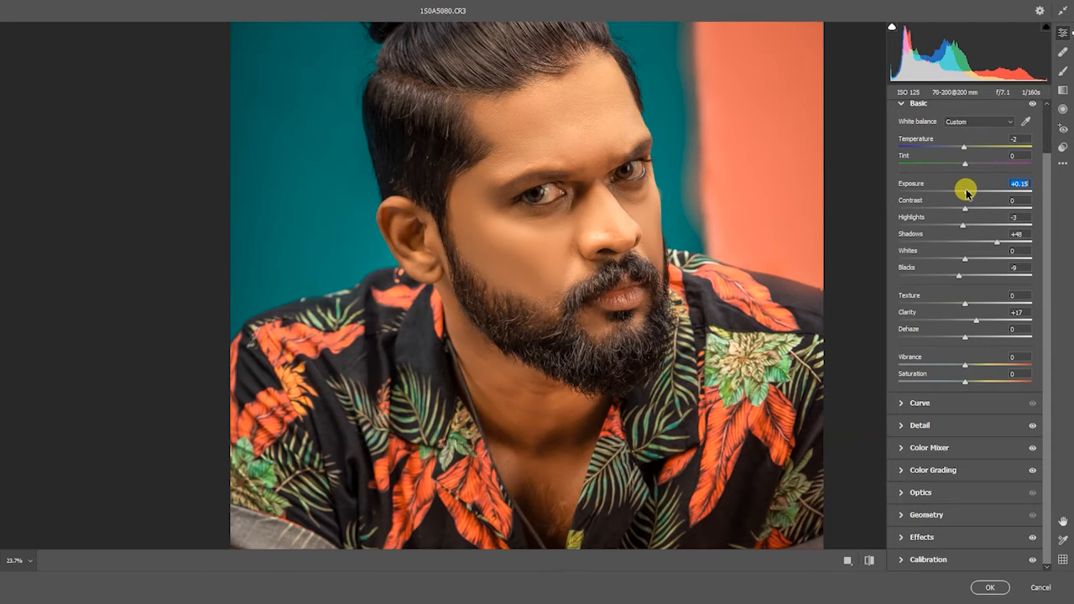
# - Set the exposure to +0.05 and apply the Camera Raw Filter to Layer 1
pyautogui.press('Down')
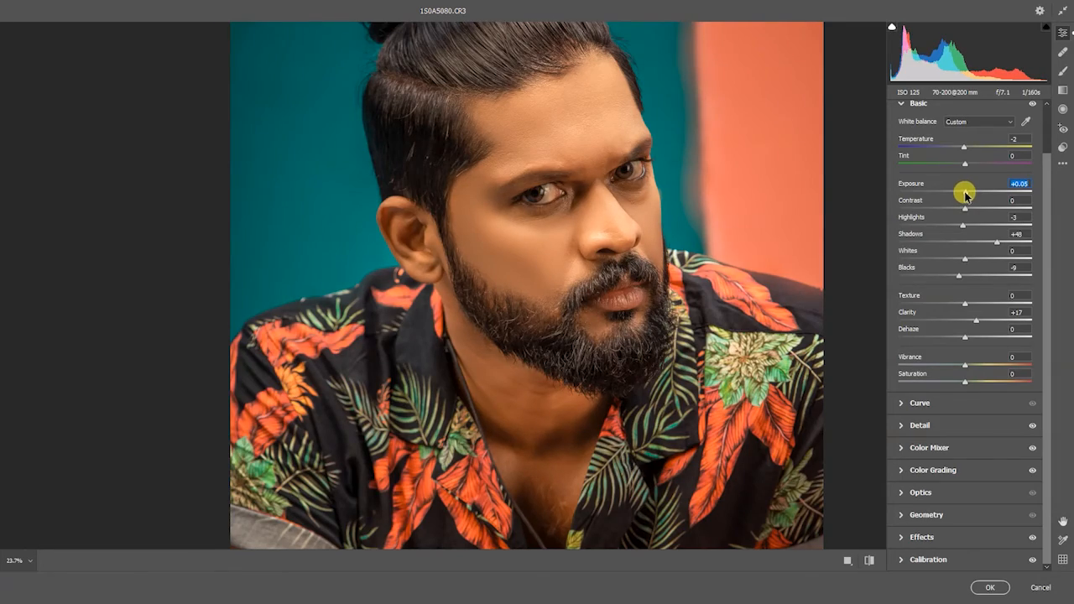
pyautogui.moveTo(386, 223); pyautogui.dragTo(323, 219)
pyautogui.moveTo(473, 213); pyautogui.dragTo(797, 386)
pyautogui.click(700, 422)
pyautogui.click(781, 426)
pyautogui.click(598, 398)
pyautogui.click(595, 394)
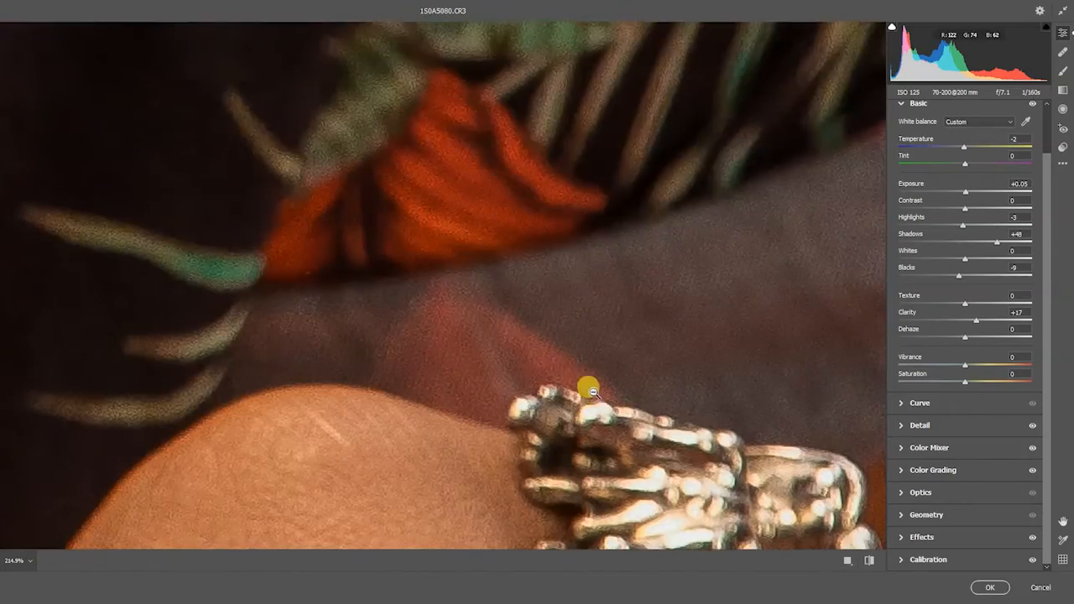
pyautogui.moveTo(594, 394); pyautogui.dragTo(358, 361)
pyautogui.moveTo(512, 292); pyautogui.dragTo(742, 399)
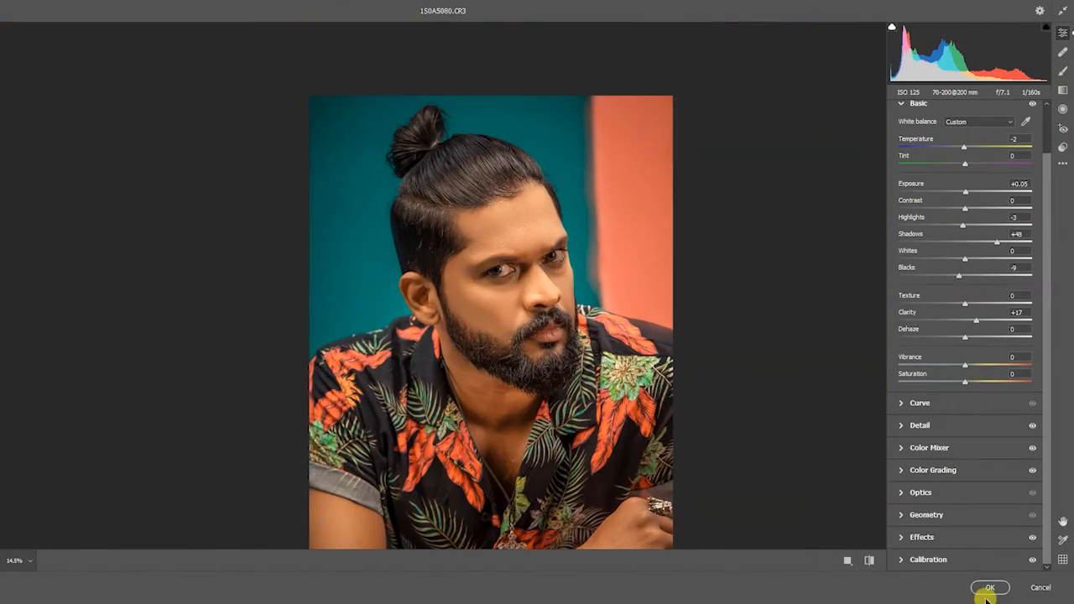
pyautogui.click(983, 589)
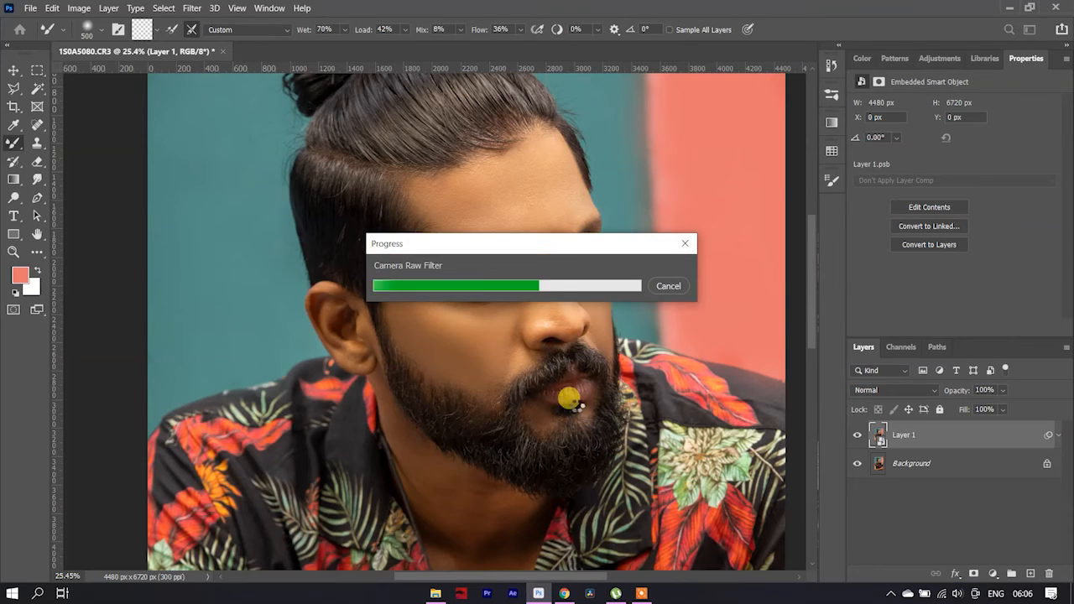
# - Apply the Sharpen filter to Layer 1 as a smart filter and check the sharpened face up close
pyautogui.scroll(3, 460, 317)
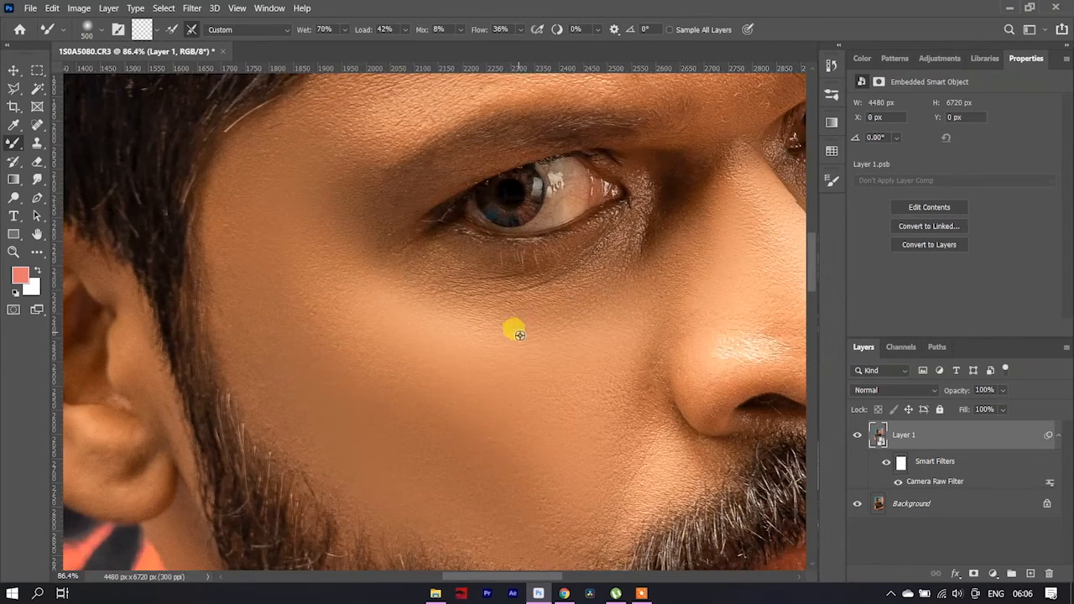
pyautogui.scroll(-5, 511, 326)
pyautogui.scroll(-3, 499, 390)
pyautogui.scroll(1, 475, 259)
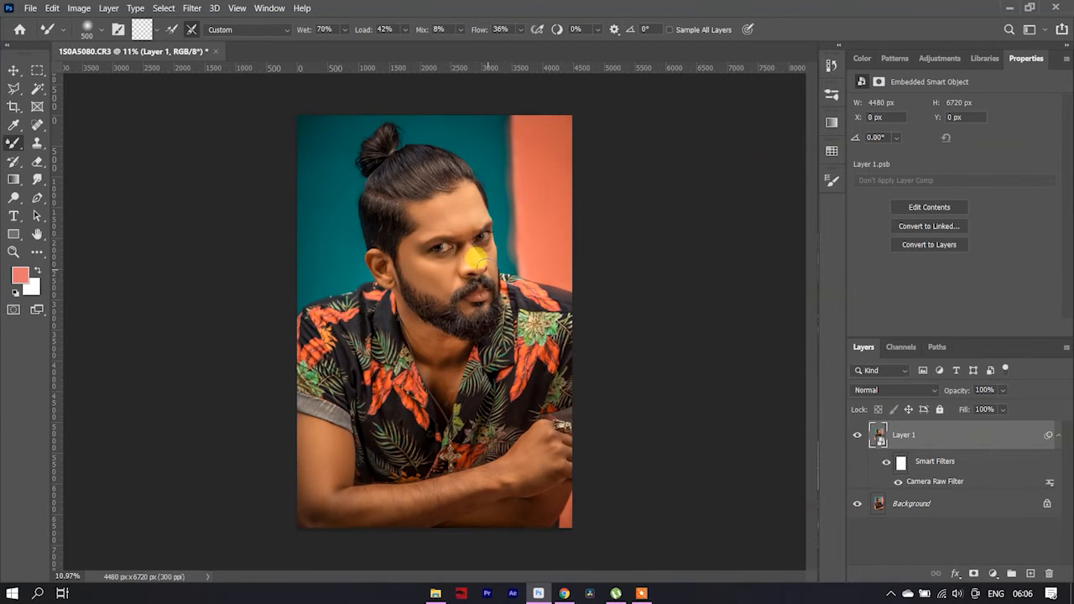
pyautogui.click(193, 8)
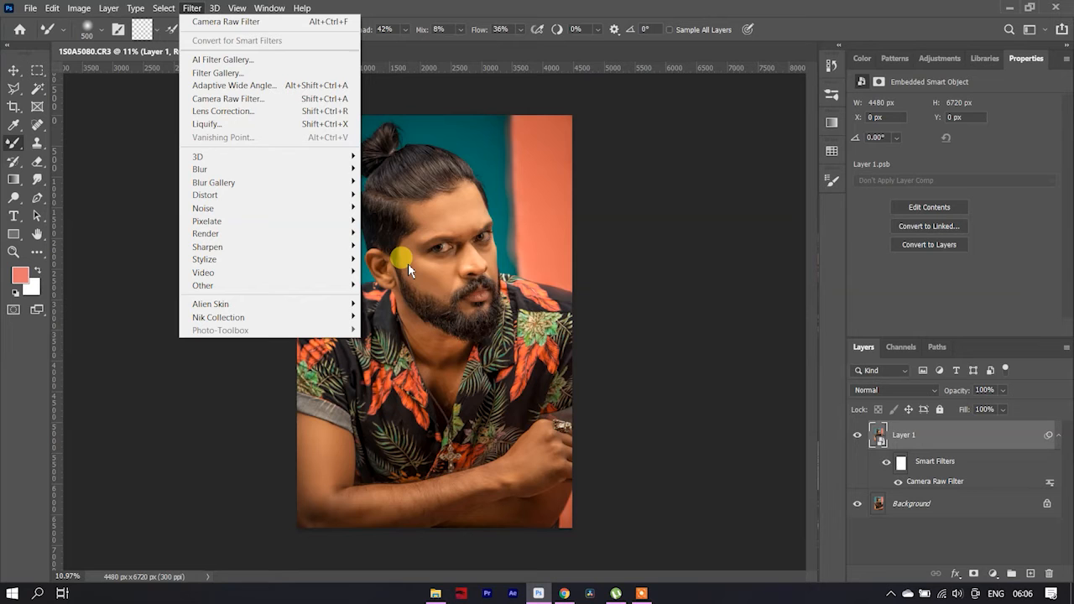
pyautogui.moveTo(340, 246)
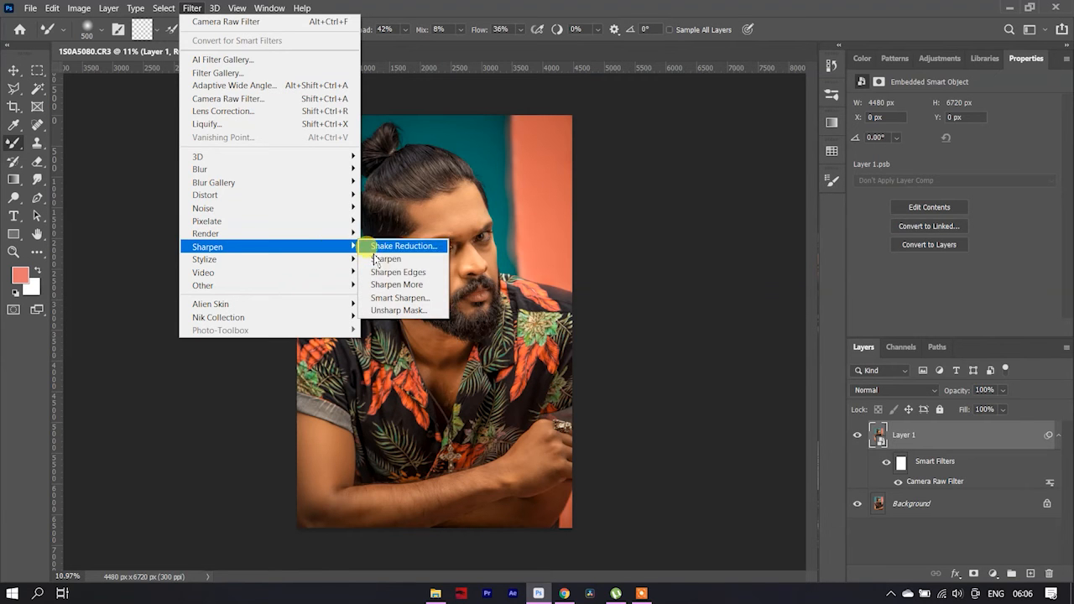
pyautogui.click(378, 259)
pyautogui.scroll(1, 416, 261)
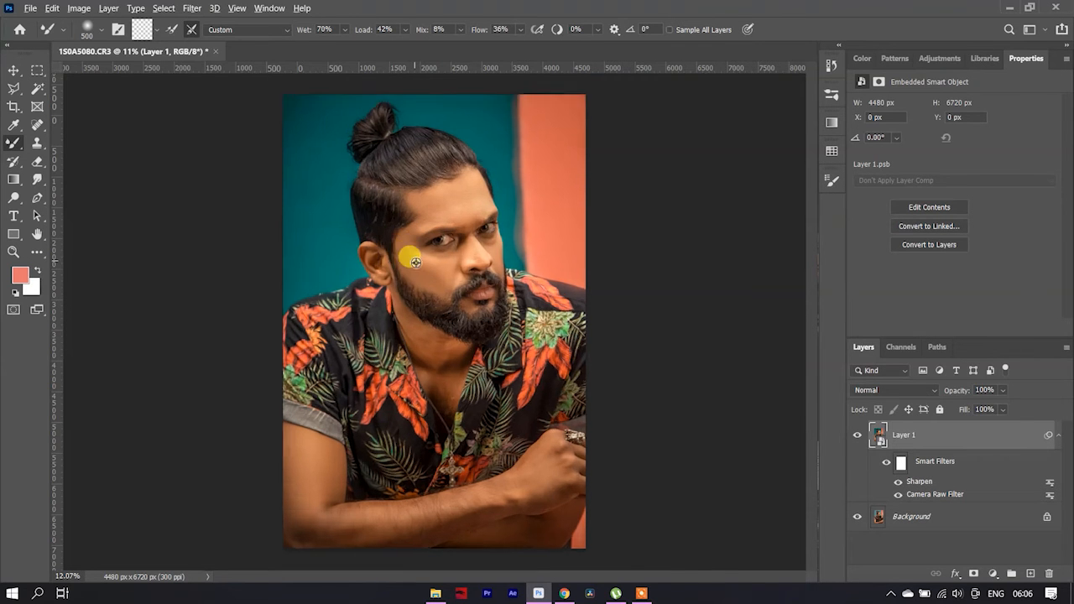
pyautogui.scroll(8, 416, 261)
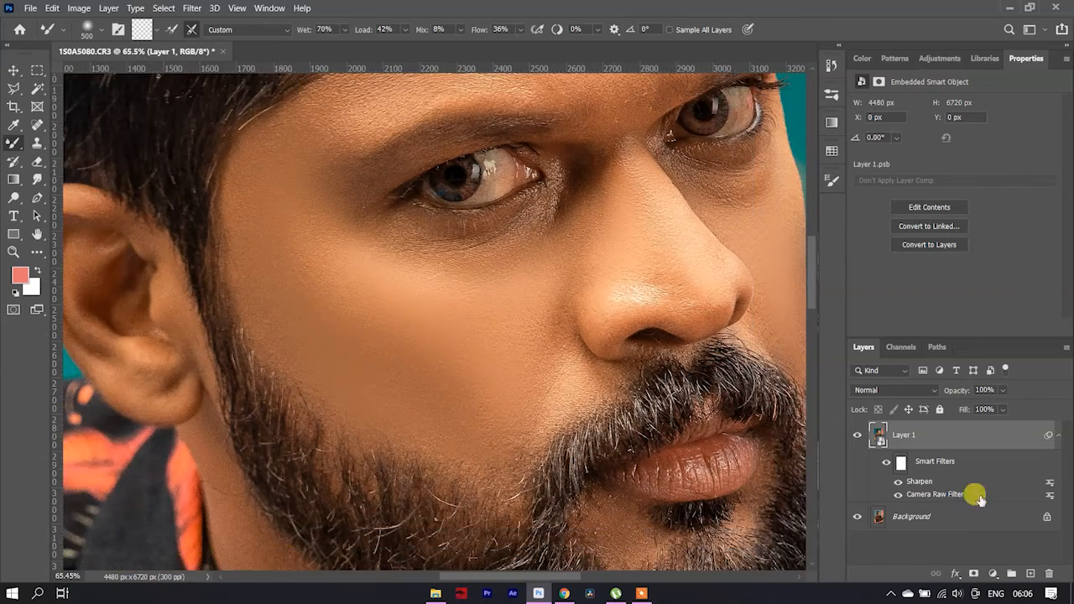
# - Paint black with the Brush tool on Layer 1's smart filter mask over the beard below the mouth
pyautogui.scroll(-6, 576, 439)
pyautogui.scroll(3, 621, 448)
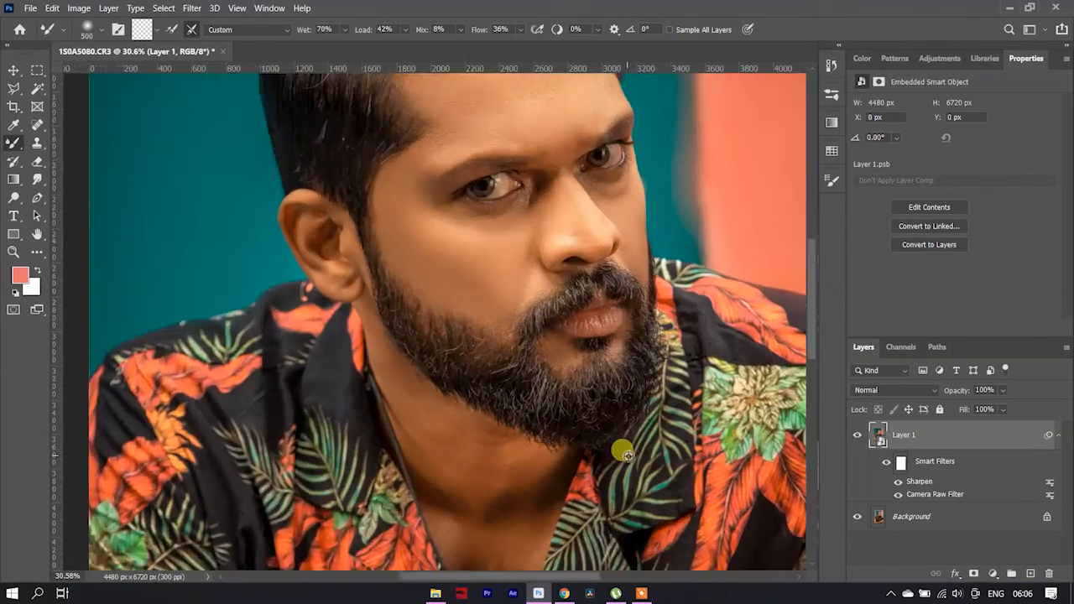
pyautogui.scroll(5, 623, 453)
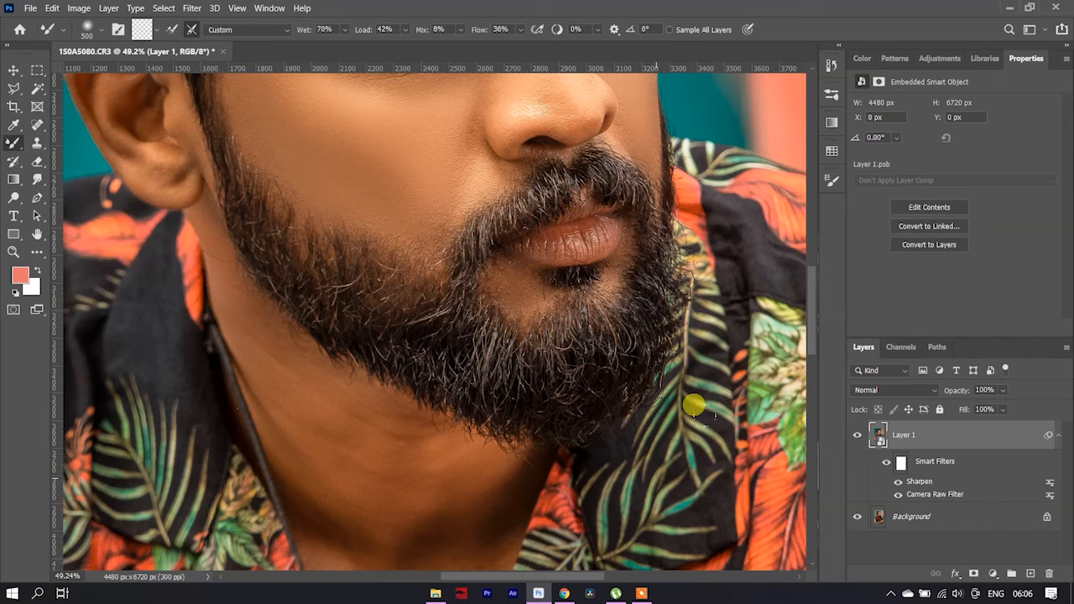
pyautogui.click(901, 462)
pyautogui.press('d')
pyautogui.press('[')
pyautogui.press('[')
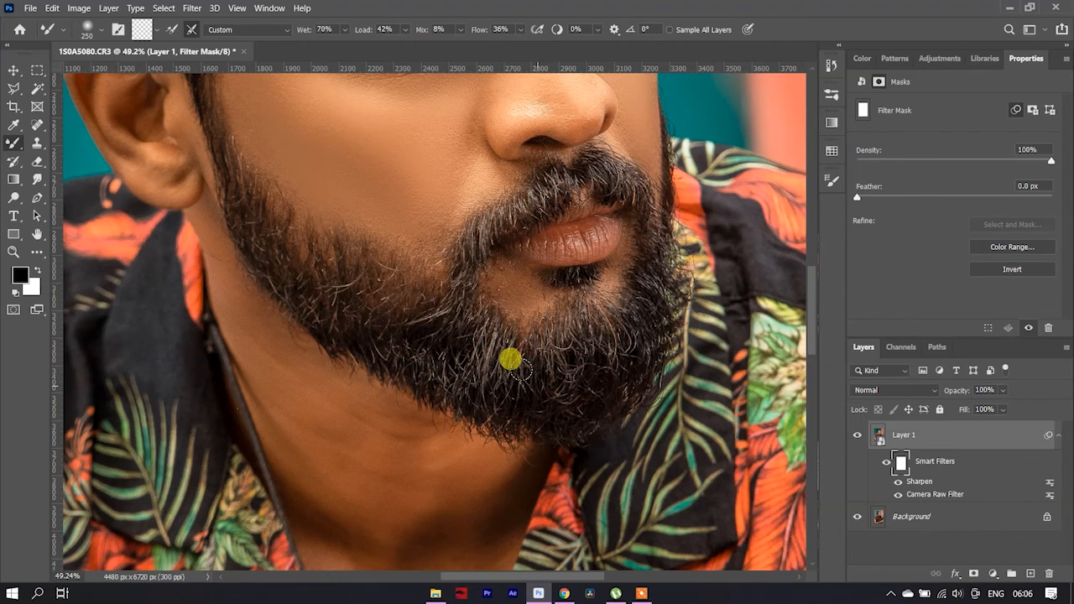
pyautogui.hotkey('shift', 'b')
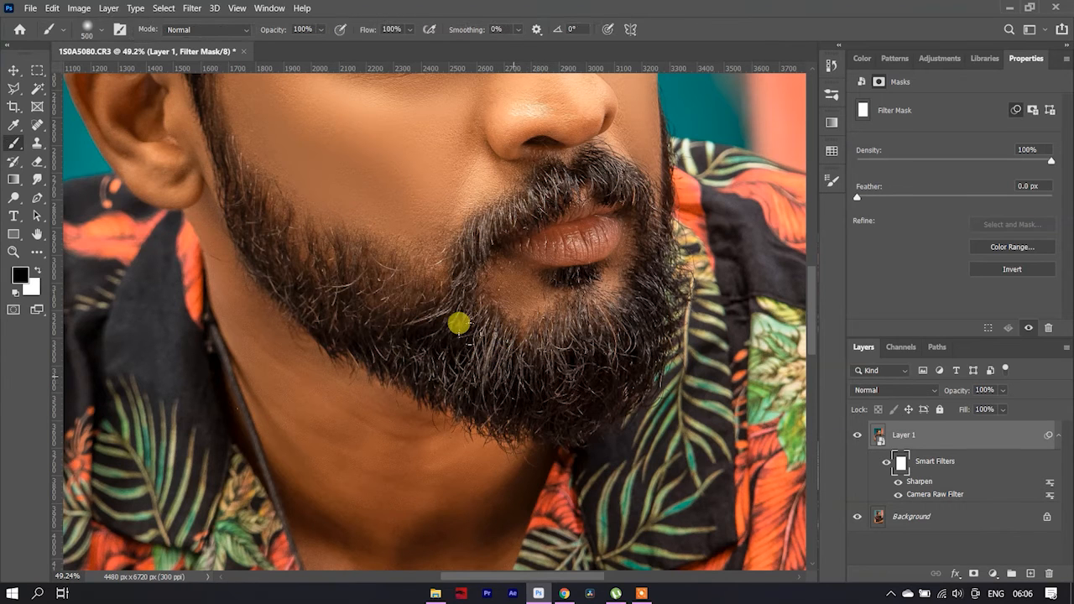
pyautogui.press('[')
pyautogui.press('[')
pyautogui.press('[')
pyautogui.moveTo(476, 335); pyautogui.dragTo(531, 358)
# - Paint black on the filter mask over the moustache at size 150 and the jawline beard at size 200
pyautogui.press('[')
pyautogui.press('[')
pyautogui.press('[')
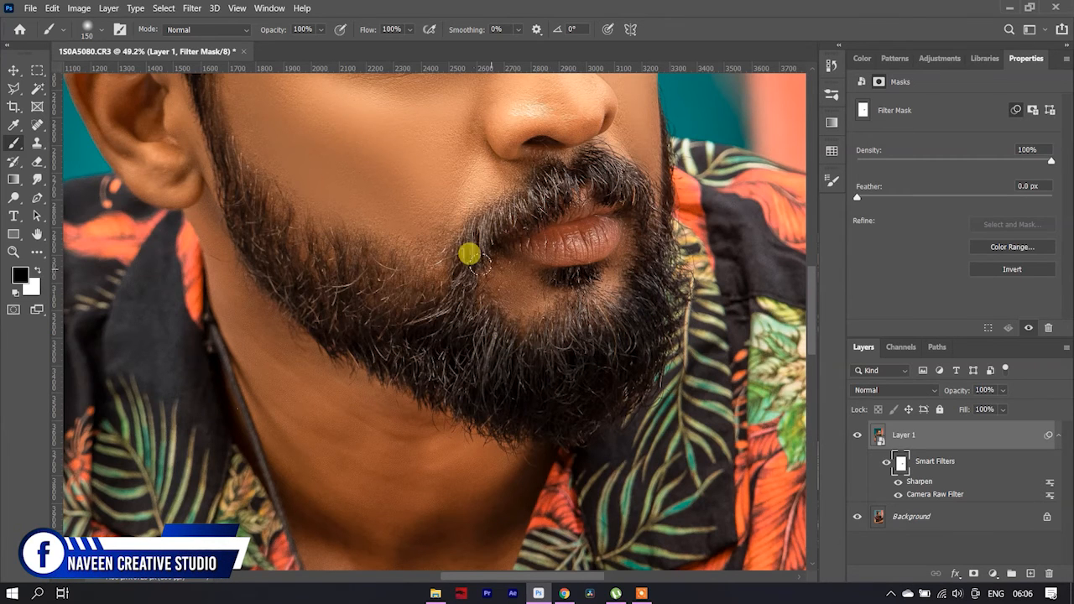
pyautogui.moveTo(478, 214)
pyautogui.mouseDown()
pyautogui.moveTo(511, 185)
pyautogui.moveTo(592, 159)
pyautogui.moveTo(615, 173)
pyautogui.moveTo(643, 249)
pyautogui.mouseUp()
pyautogui.press(']')
pyautogui.press(']')
pyautogui.moveTo(416, 353)
pyautogui.mouseDown()
pyautogui.moveTo(393, 333)
pyautogui.moveTo(457, 354)
pyautogui.moveTo(437, 332)
pyautogui.moveTo(342, 302)
pyautogui.moveTo(332, 291)
pyautogui.moveTo(346, 286)
pyautogui.moveTo(246, 290)
pyautogui.moveTo(290, 238)
pyautogui.moveTo(254, 239)
pyautogui.moveTo(355, 306)
pyautogui.moveTo(439, 316)
pyautogui.moveTo(492, 343)
pyautogui.moveTo(508, 374)
pyautogui.moveTo(504, 393)
pyautogui.moveTo(585, 386)
pyautogui.moveTo(542, 390)
pyautogui.moveTo(350, 310)
pyautogui.moveTo(254, 242)
pyautogui.mouseUp()
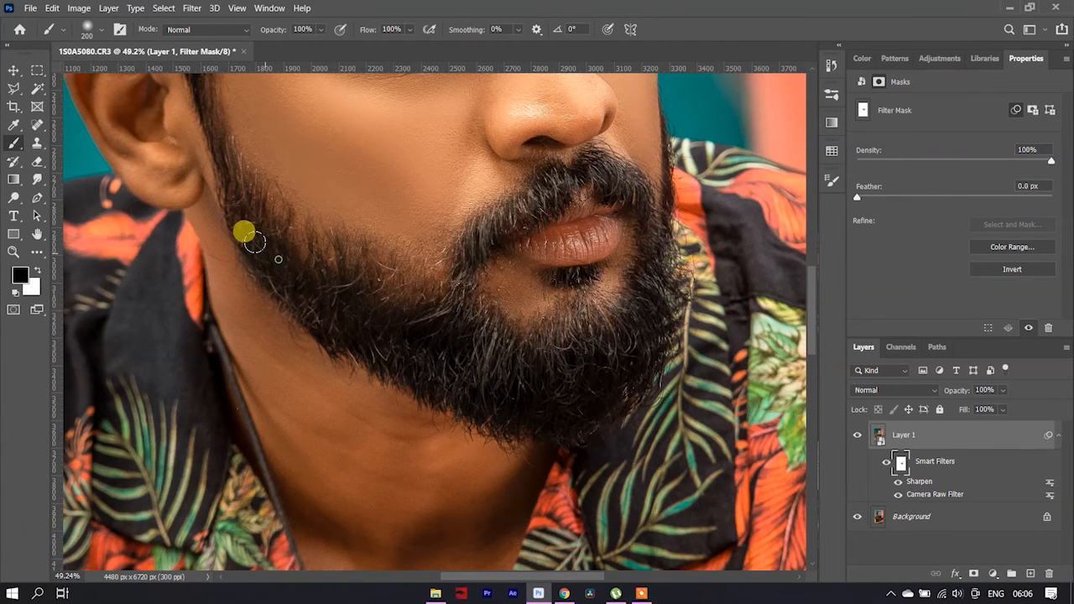
# - Add a Curves adjustment layer above Layer 1, raise its midtones slightly and invert its mask to black
pyautogui.scroll(-6, 260, 239)
pyautogui.scroll(4, 364, 159)
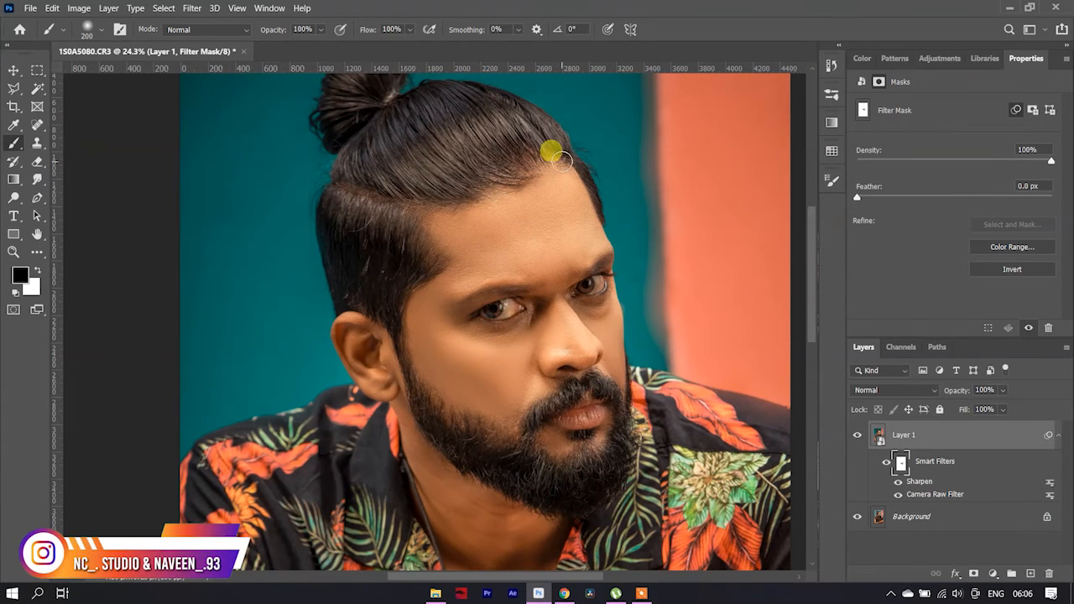
pyautogui.scroll(-1, 579, 300)
pyautogui.scroll(1, 542, 315)
pyautogui.scroll(-1, 546, 336)
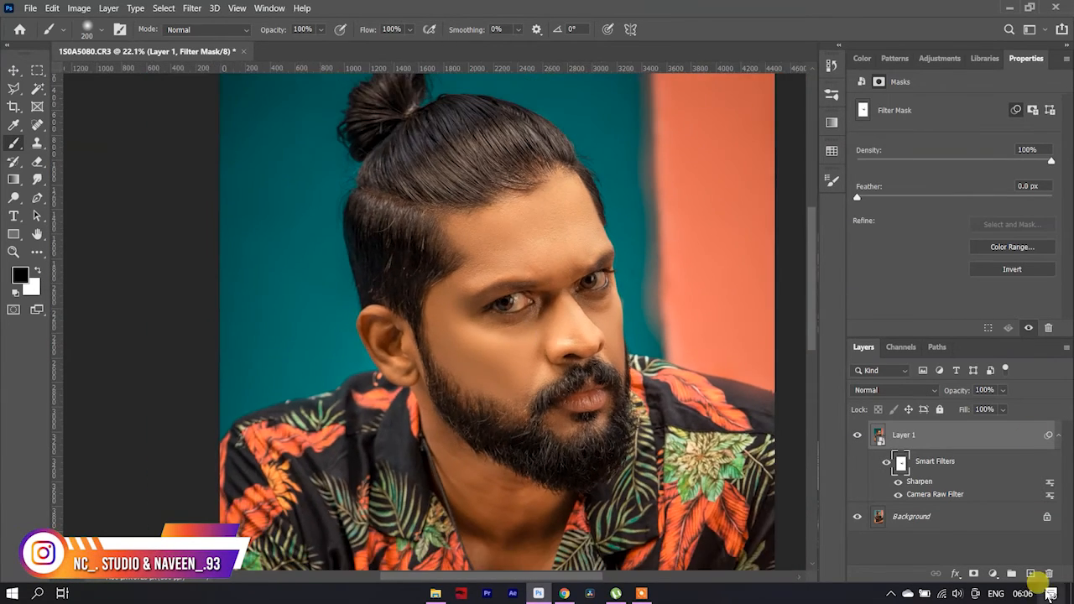
pyautogui.scroll(1, 520, 334)
pyautogui.scroll(-3, 519, 332)
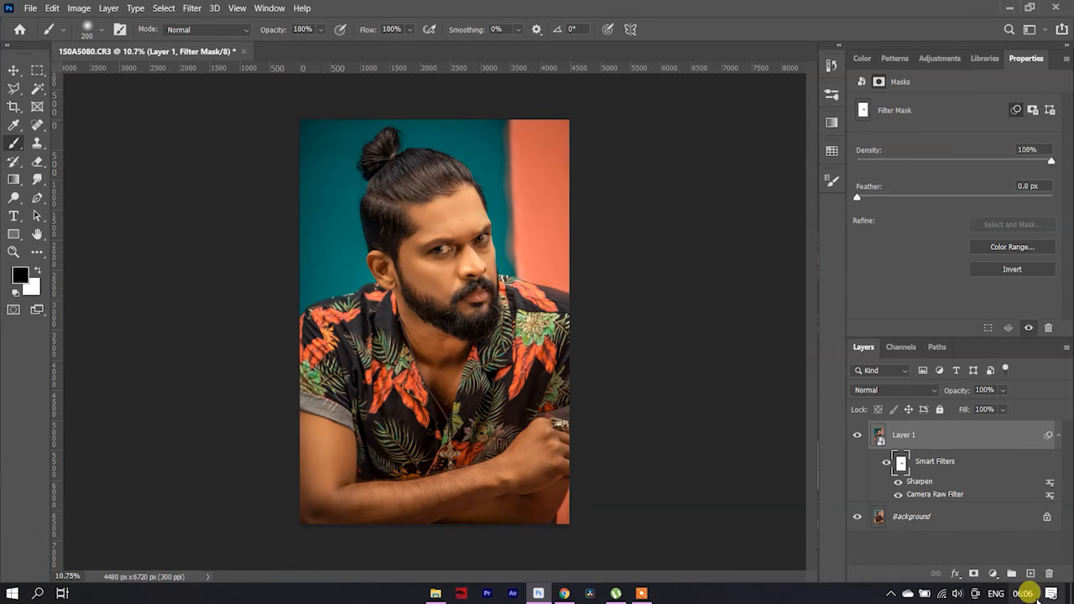
pyautogui.click(992, 574)
pyautogui.click(999, 400)
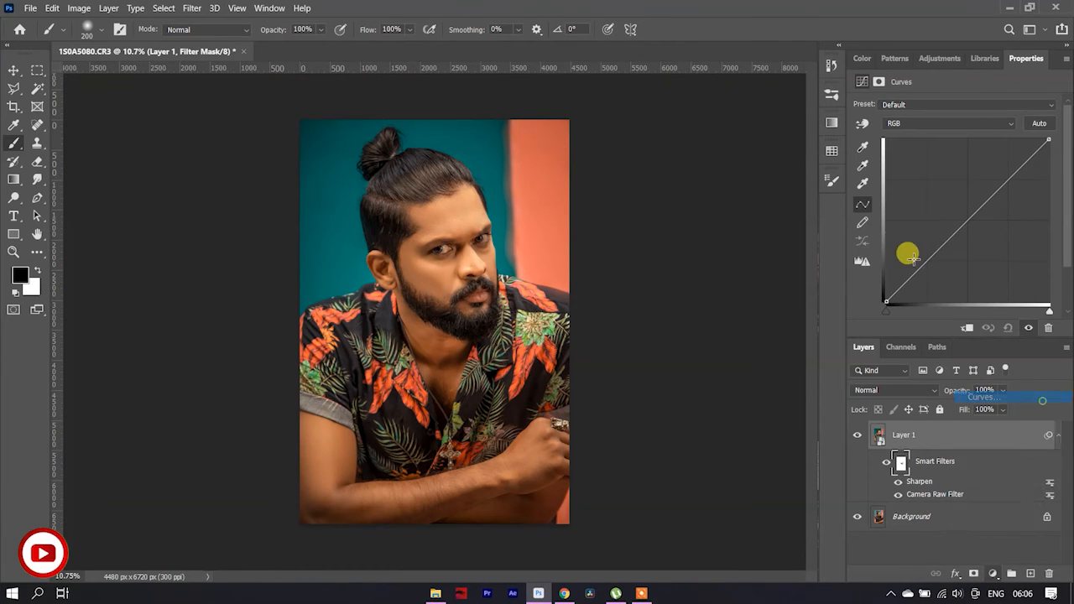
pyautogui.moveTo(959, 225); pyautogui.dragTo(964, 220)
pyautogui.scroll(5, 180, 455)
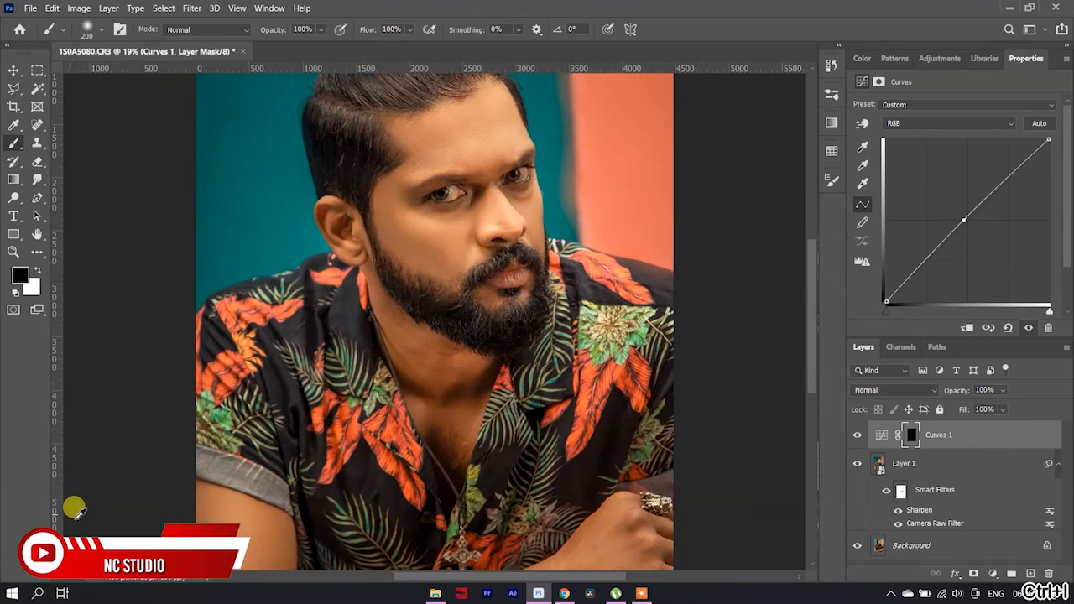
# - Paint white with a size 700 brush on the Curves mask over the forearm to brighten it
pyautogui.press(']')
pyautogui.press(']')
pyautogui.press(']')
pyautogui.press(']')
pyautogui.press(']')
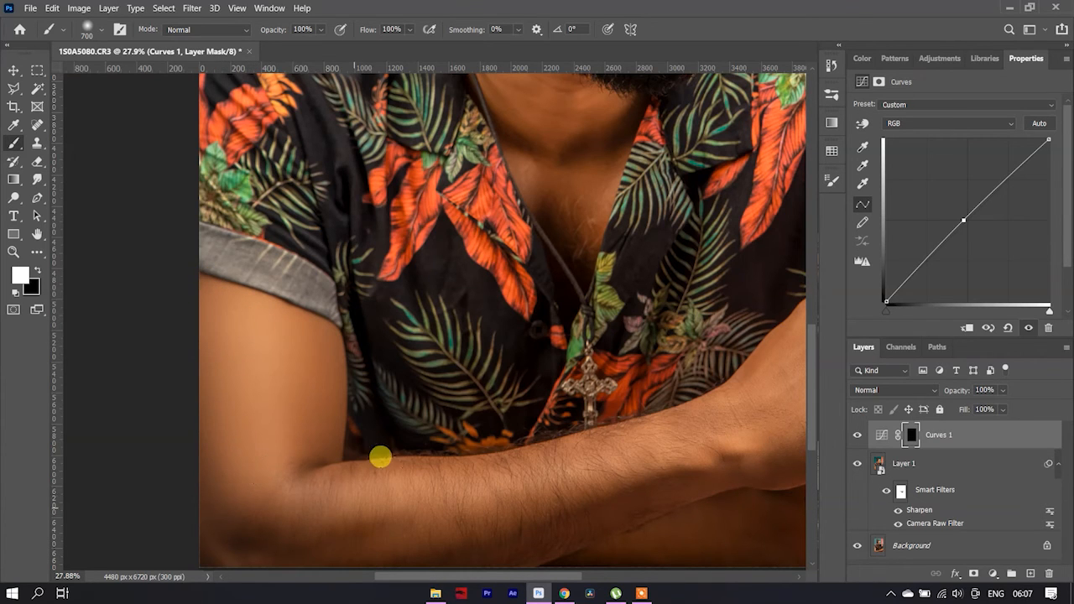
pyautogui.scroll(-3, 537, 390)
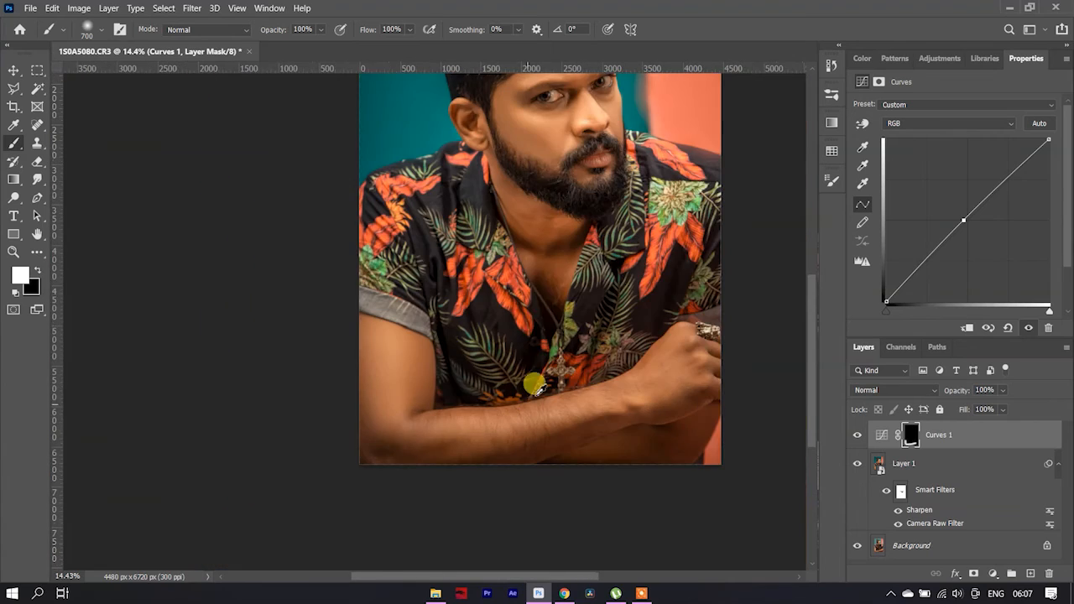
# - Paint white with a size 400 brush on the Curves mask over the face to brighten the skin
pyautogui.scroll(5, 577, 80)
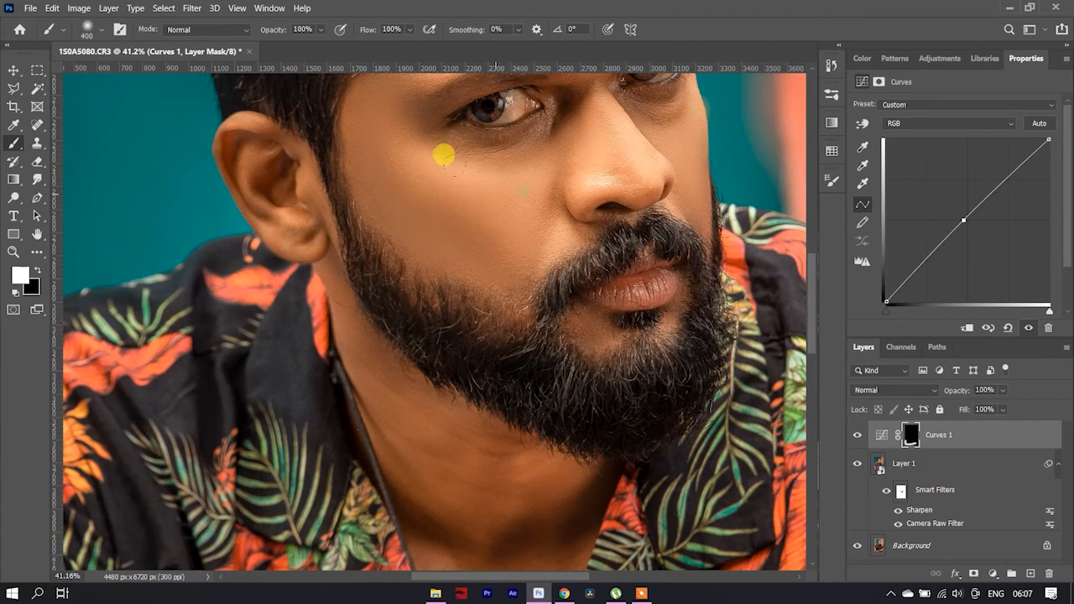
pyautogui.scroll(5, 477, 194)
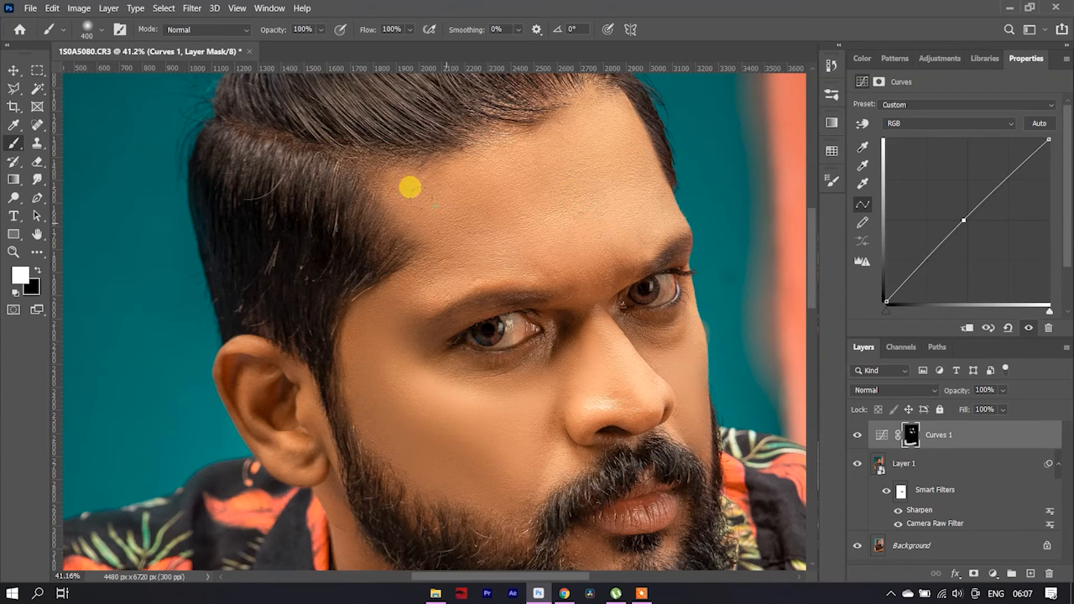
pyautogui.scroll(-6, 458, 220)
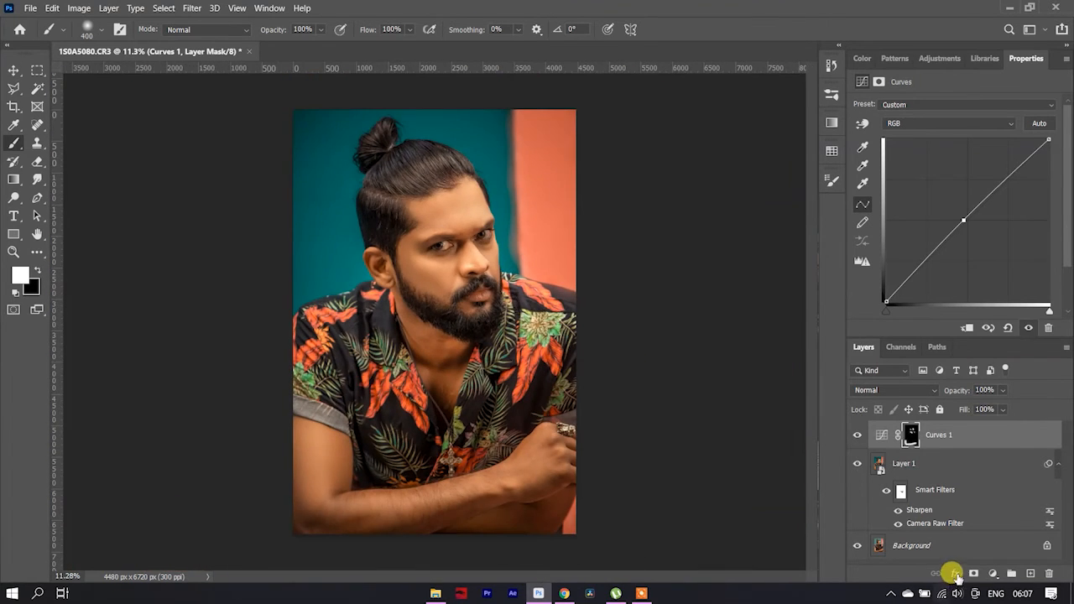
pyautogui.click(993, 574)
pyautogui.click(1024, 382)
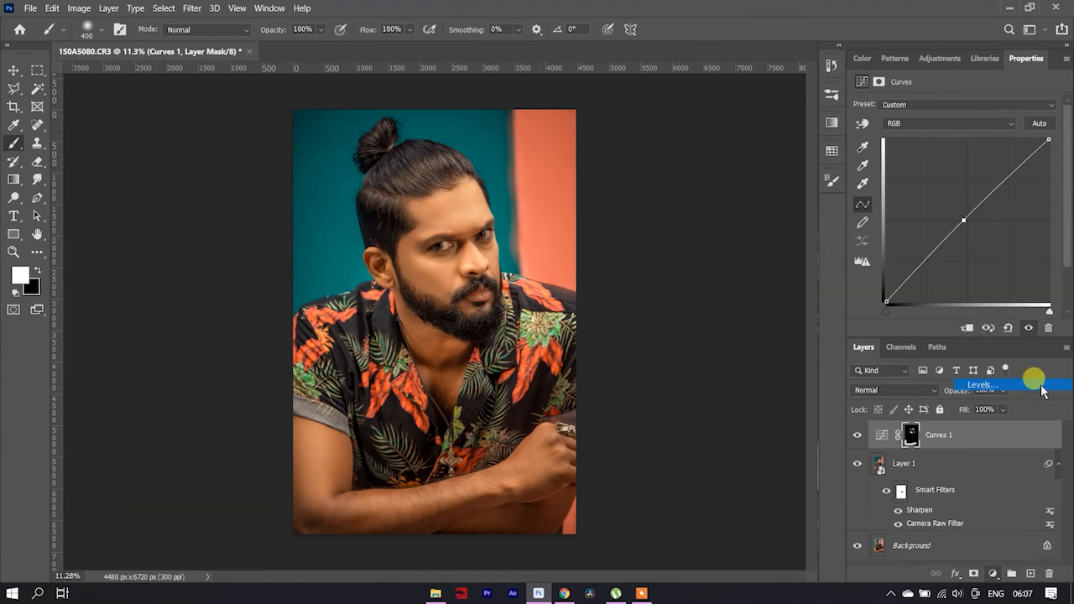
pyautogui.press('Delete')
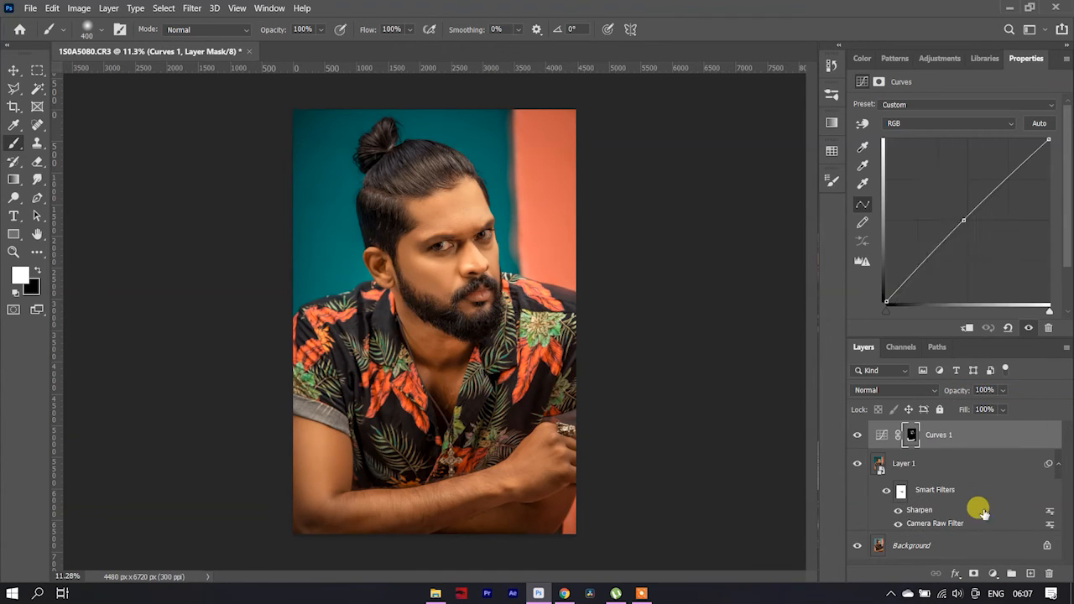
# - Add a Brightness/Contrast adjustment layer above Curves 1 with brightness 3 and contrast 5
pyautogui.click(991, 574)
pyautogui.click(1003, 371)
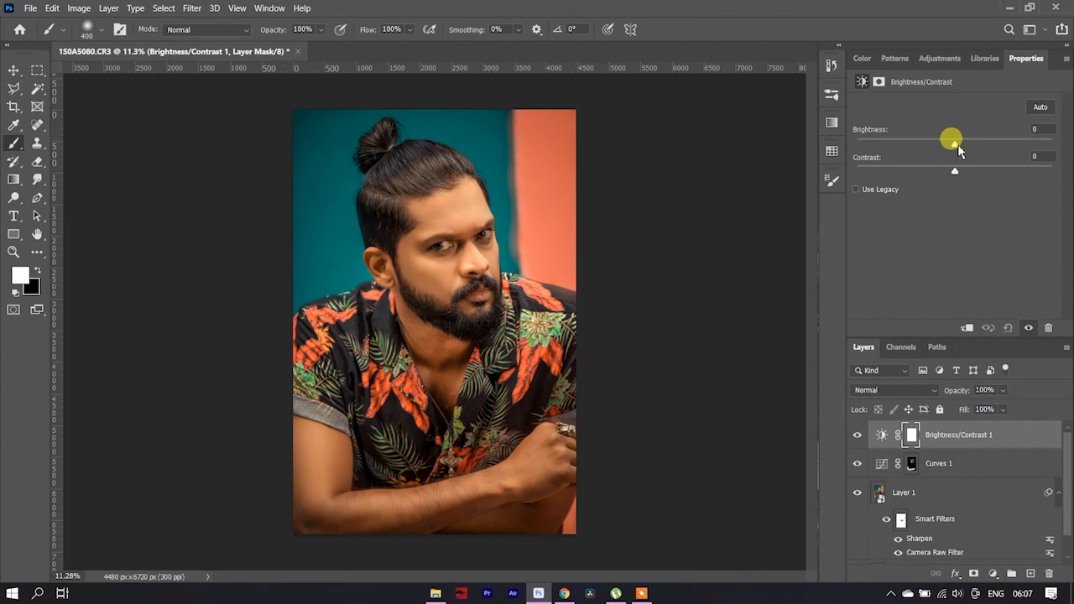
pyautogui.moveTo(958, 146); pyautogui.dragTo(958, 147)
pyautogui.scroll(5, 381, 284)
pyautogui.scroll(-5, 359, 243)
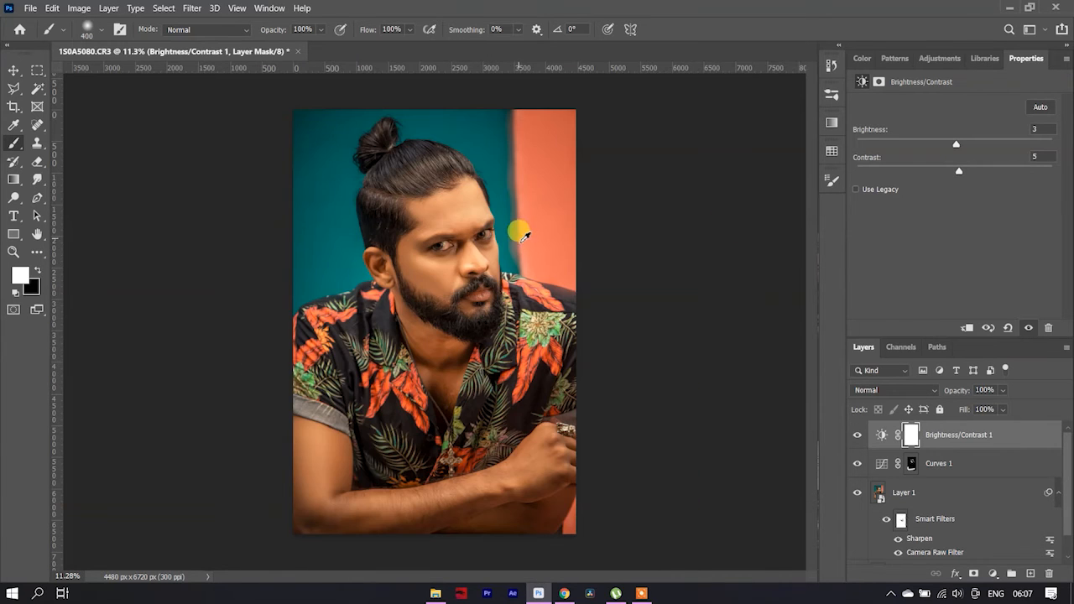
# - Group Layer 1 with its two adjustment layers and toggle the group's visibility to compare before and after
pyautogui.keyDown('shift'); pyautogui.click(963, 494); pyautogui.keyUp('shift')
pyautogui.hotkey('ctrl', 'g')
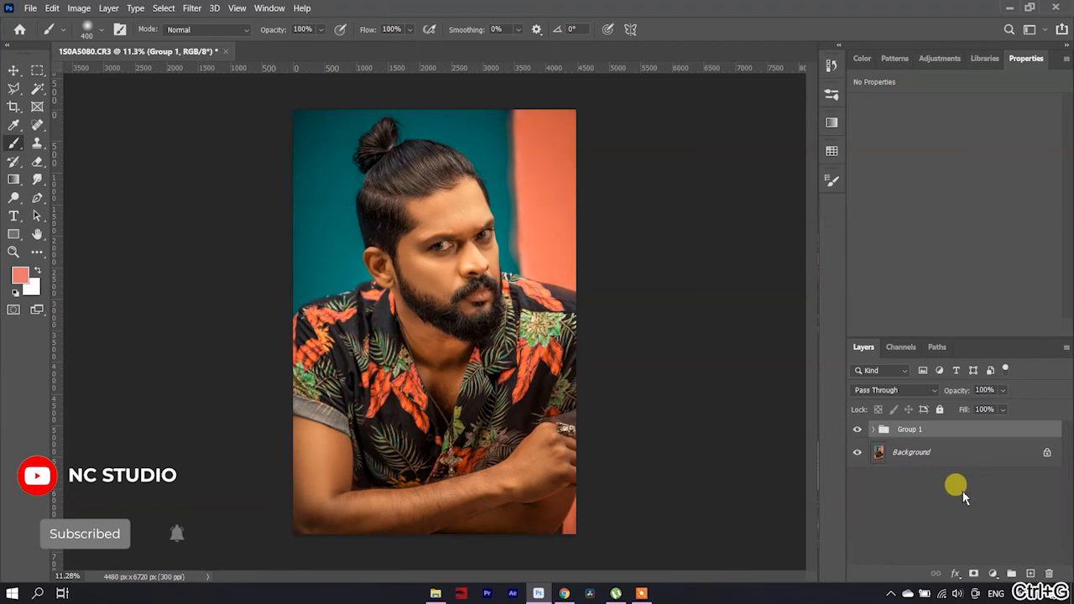
pyautogui.click(857, 430)
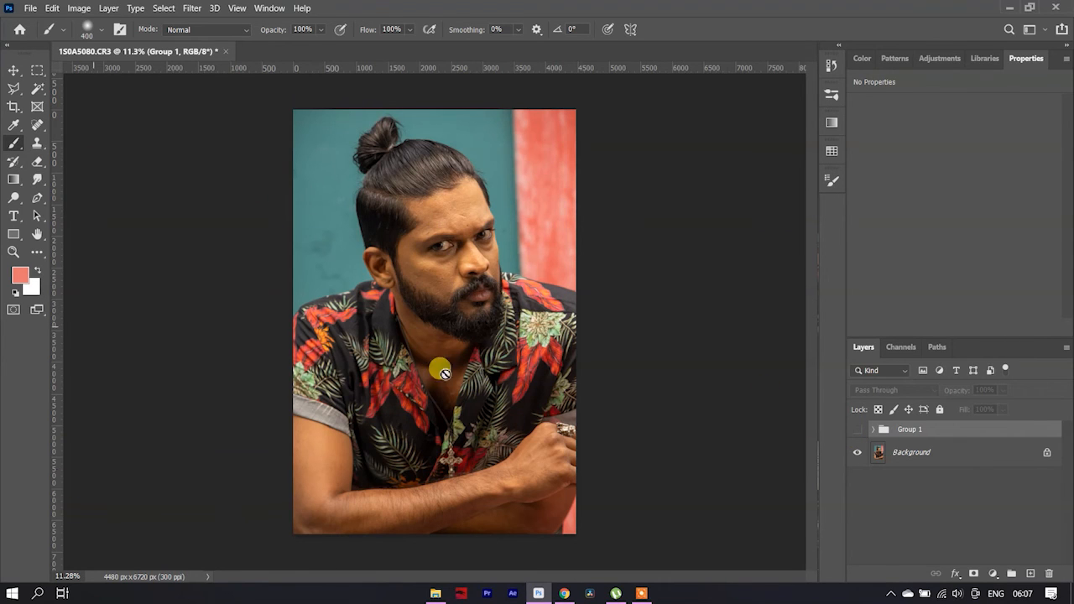
pyautogui.click(857, 429)
pyautogui.click(857, 430)
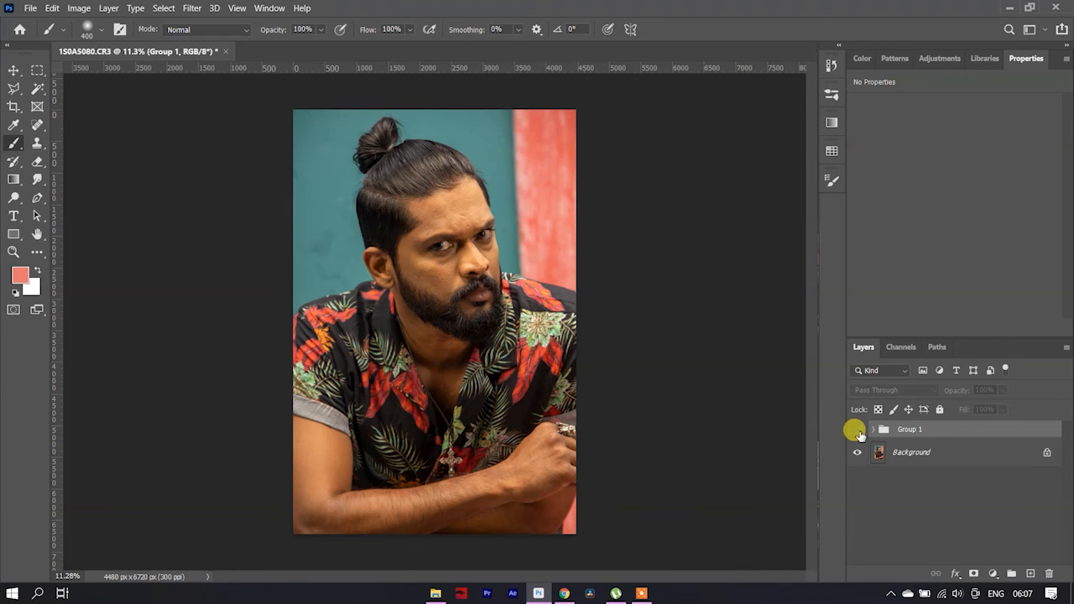
pyautogui.click(857, 429)
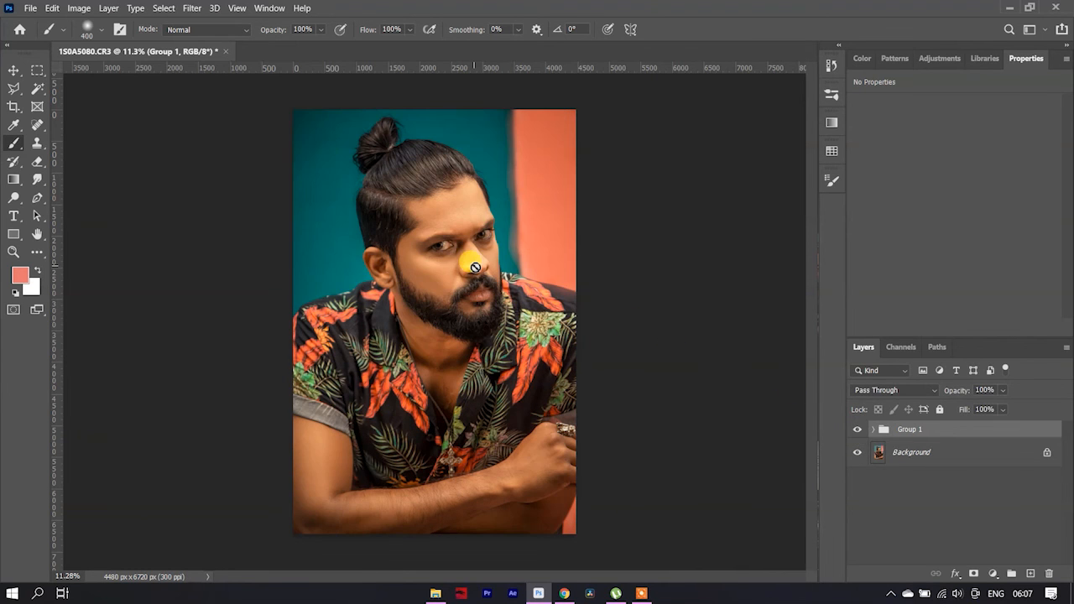